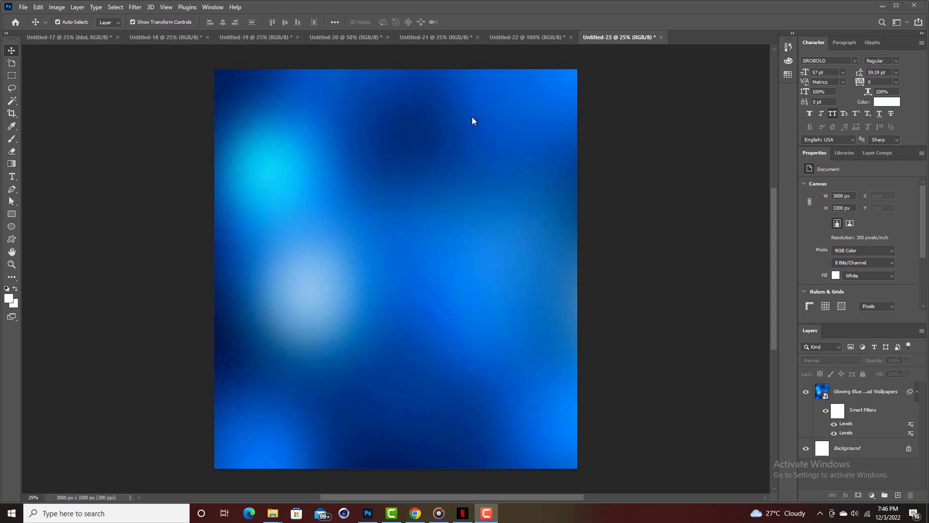
click(420, 128)
click(611, 160)
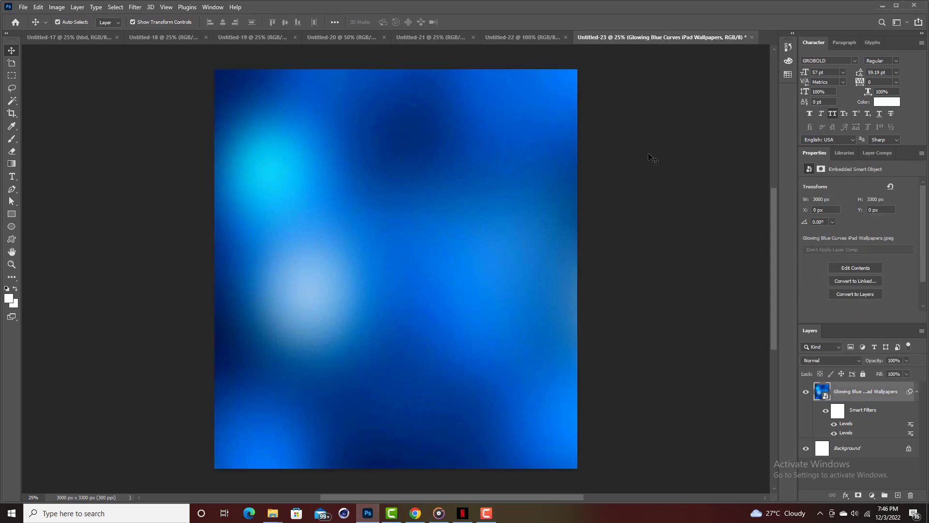
click(472, 156)
click(450, 164)
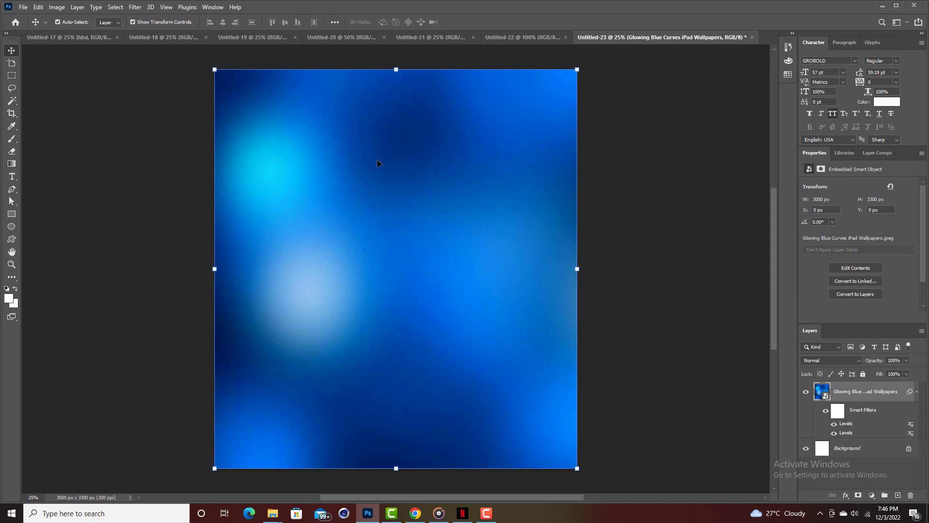
click(619, 155)
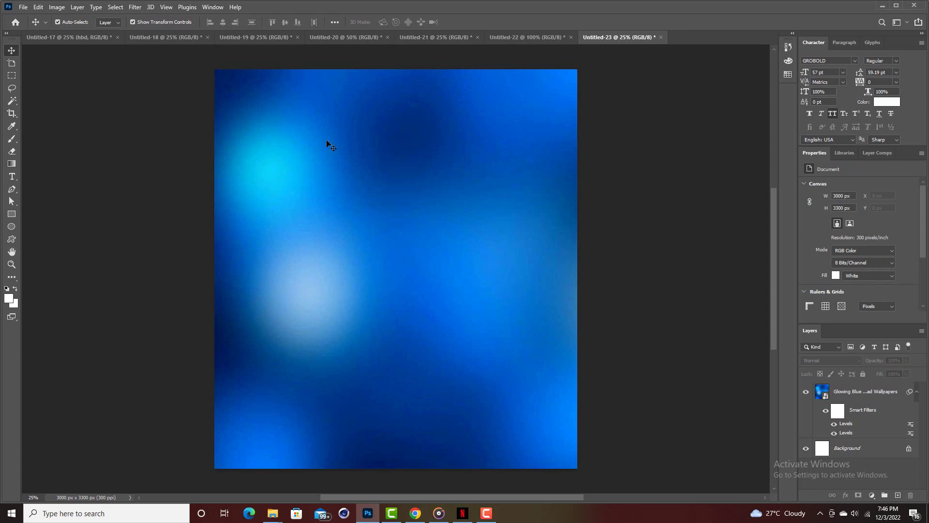
- Add a horizontal text layer reading "HBD" in the upper middle of the blue canvas
click(12, 176)
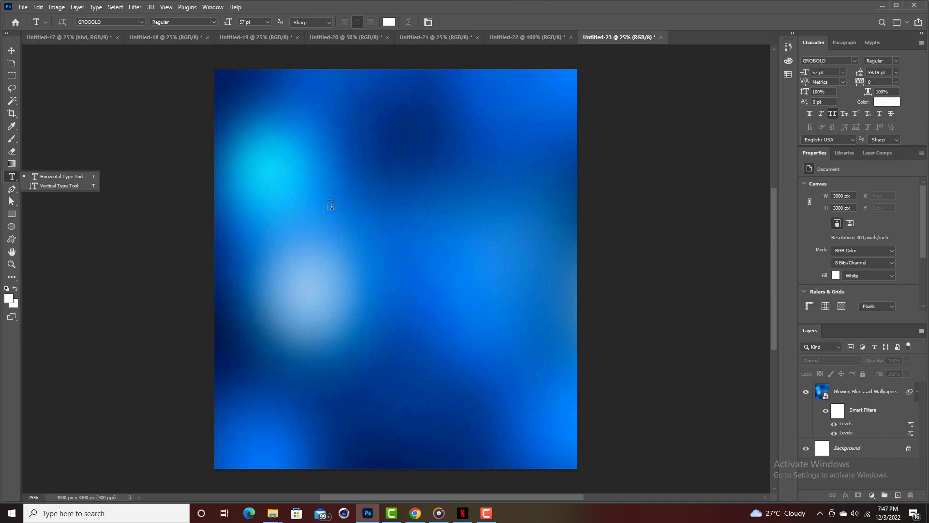
click(299, 197)
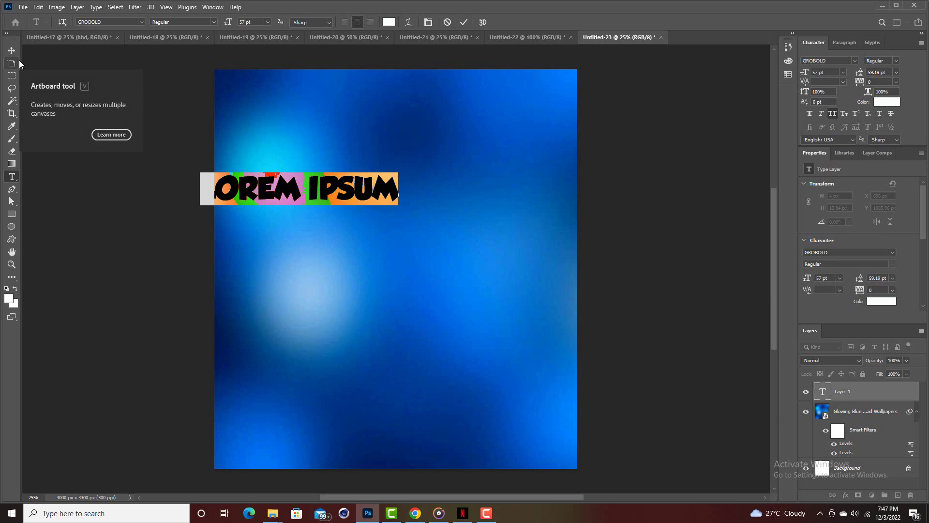
click(11, 50)
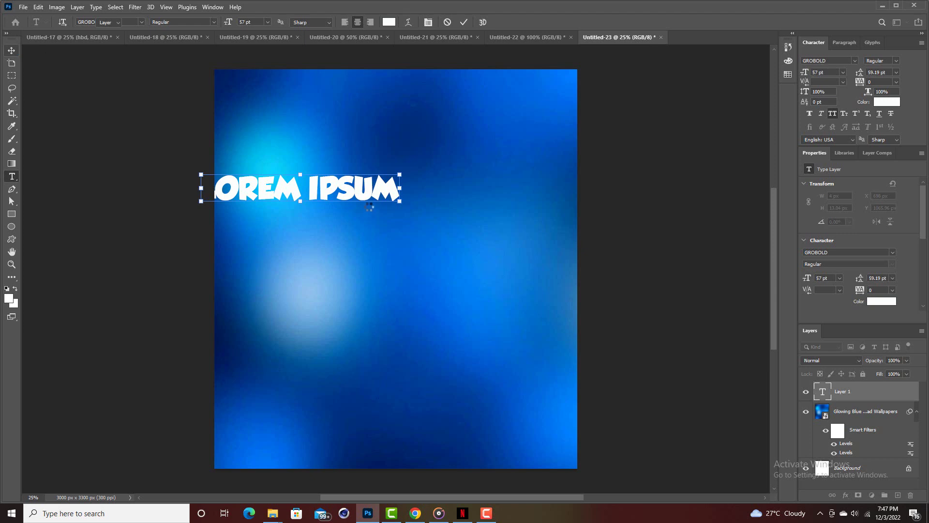
drag(369, 187, 448, 194)
double_click(447, 194)
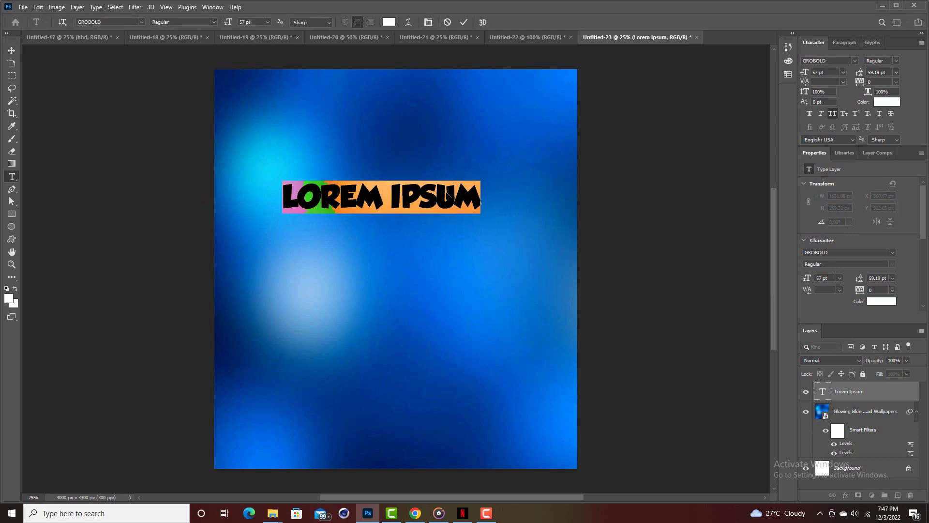
text(H)
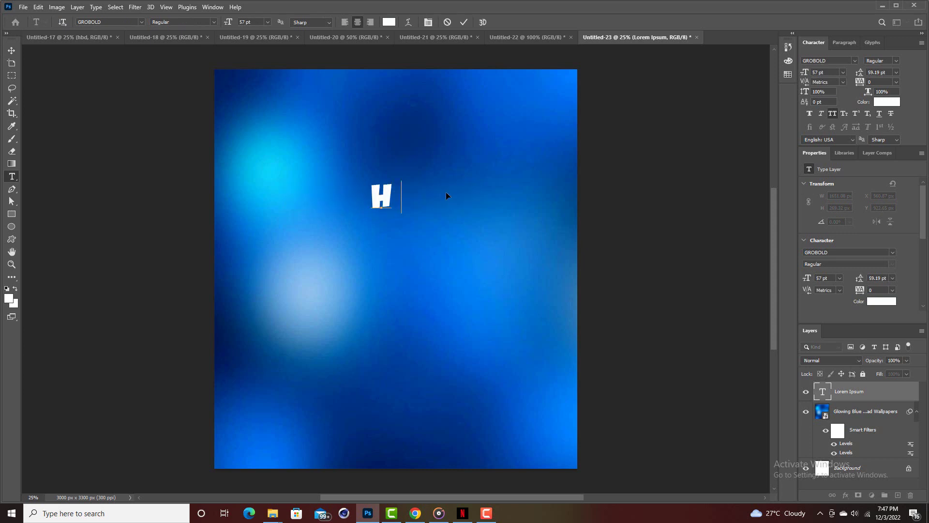
text(BD)
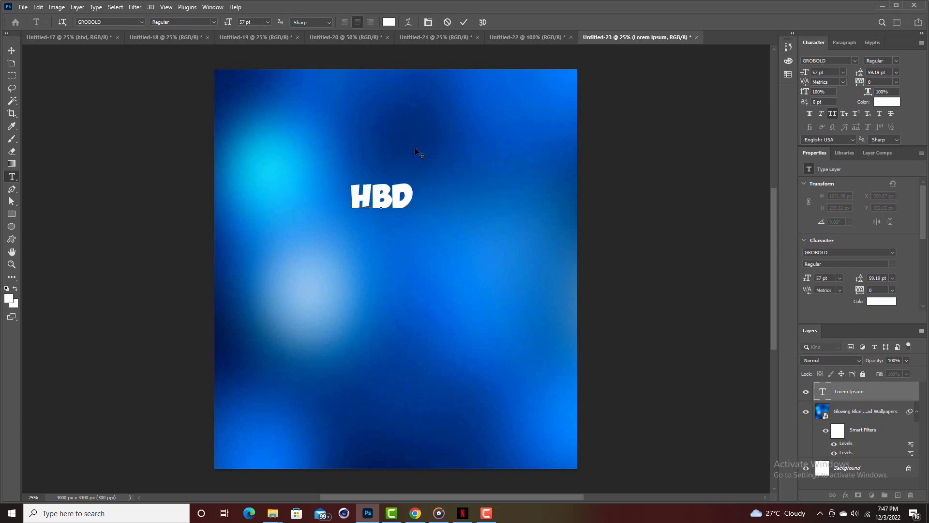
click(464, 23)
key(v)
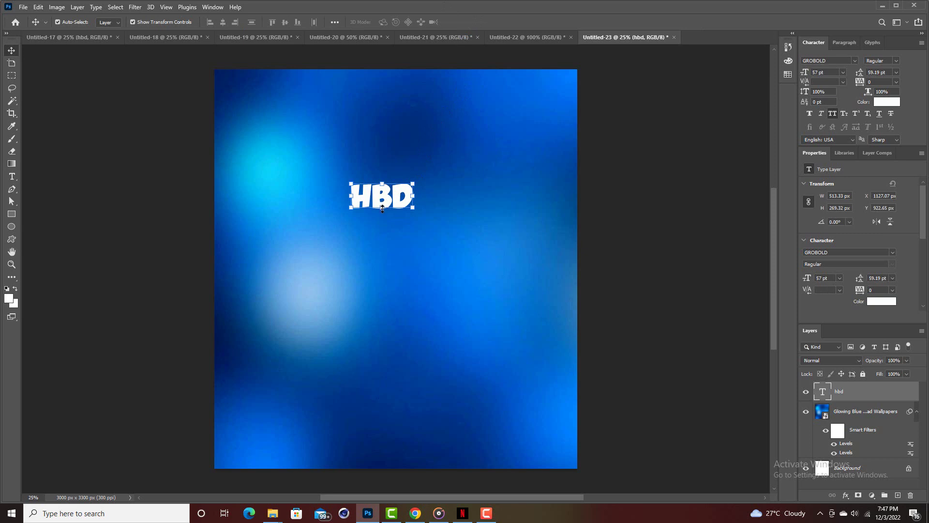
- Scale the HBD text proportionally to about 424% and centre it horizontally in the upper half of the canvas
key(ctrl+t)
drag(383, 209, 391, 318)
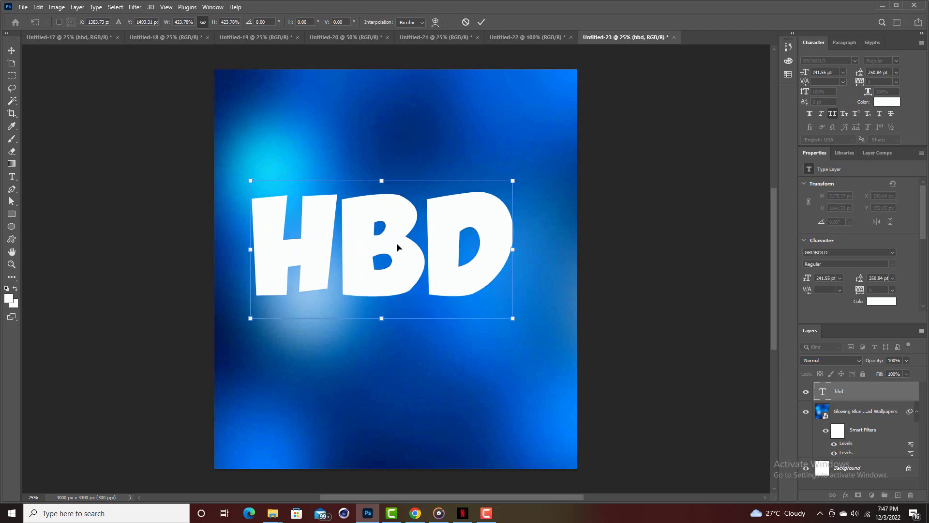
drag(397, 244, 414, 210)
click(481, 22)
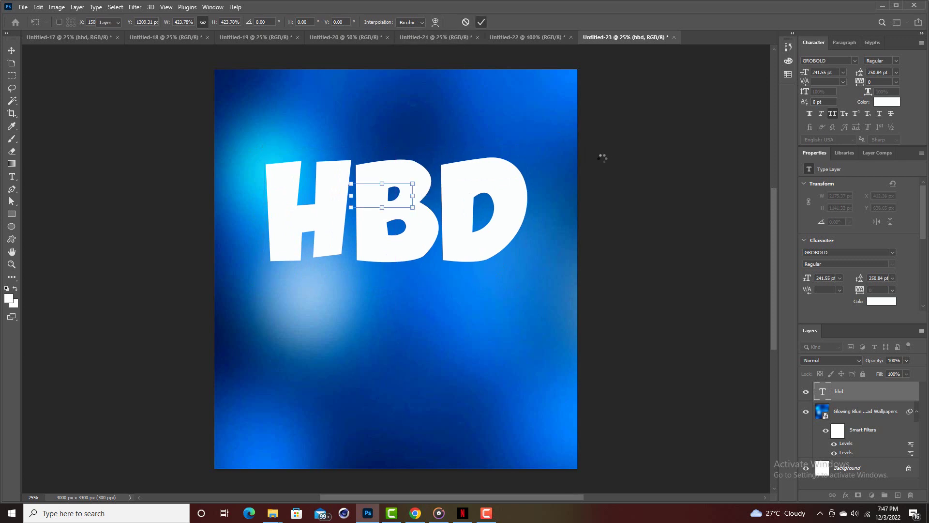
click(413, 224)
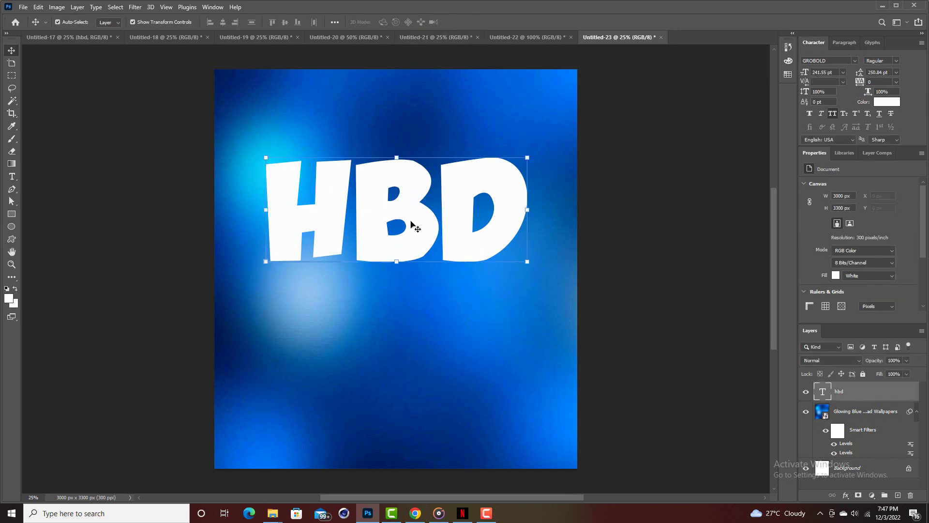
click(398, 266)
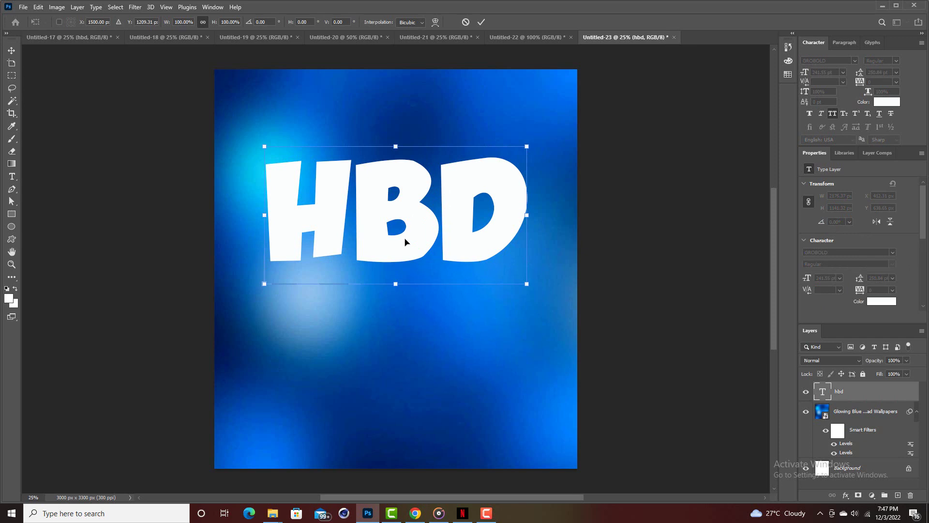
drag(405, 241, 406, 247)
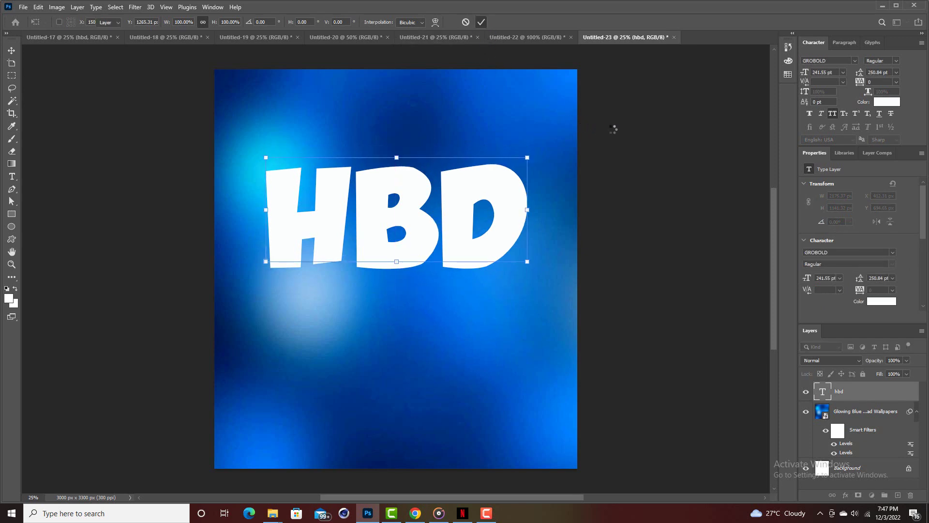
click(613, 129)
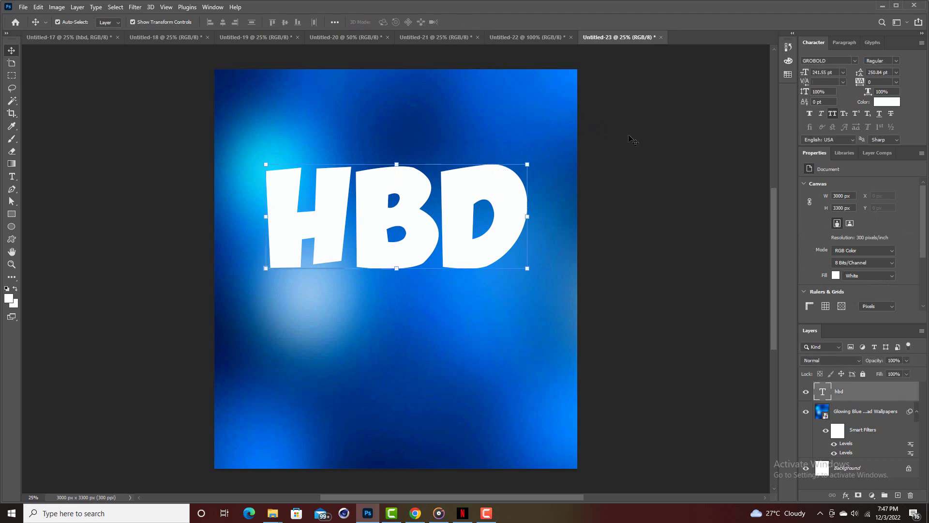
- Duplicate the HBD text layer and lock the copy
click(504, 182)
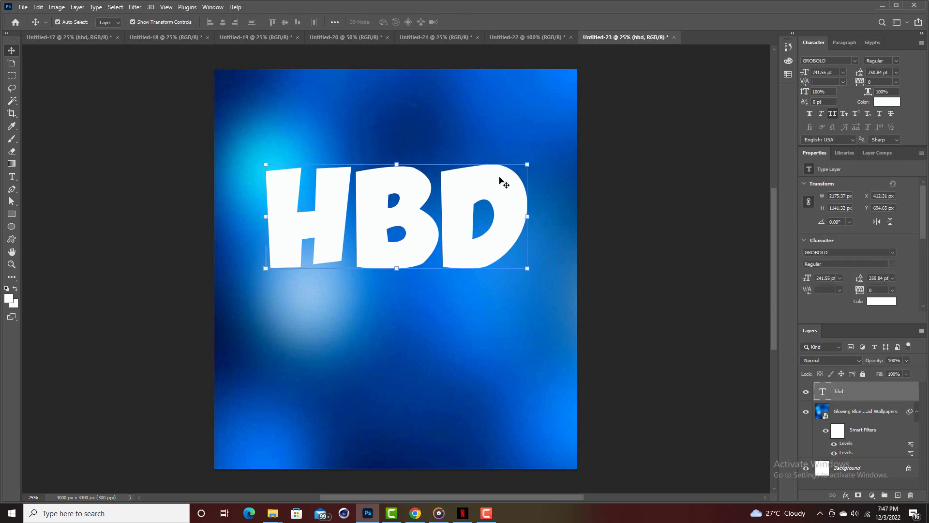
key(ctrl)
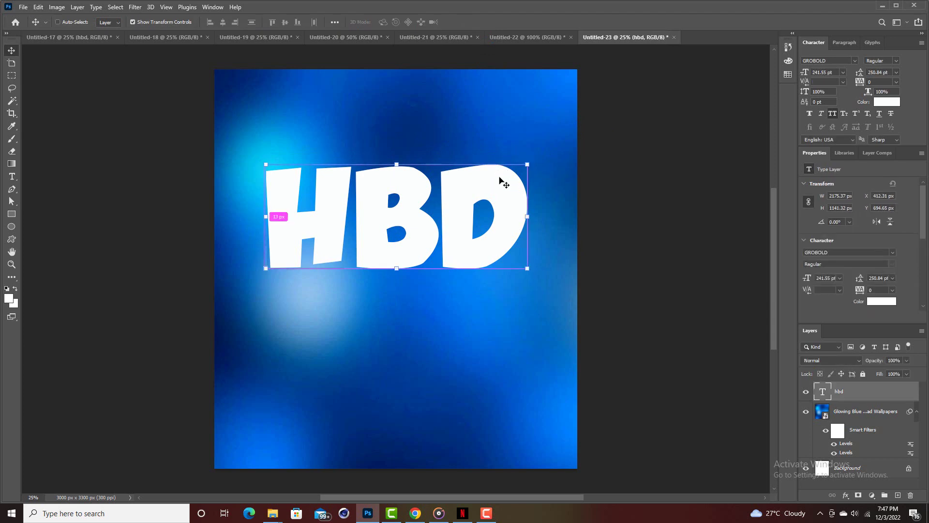
key(ctrl+j)
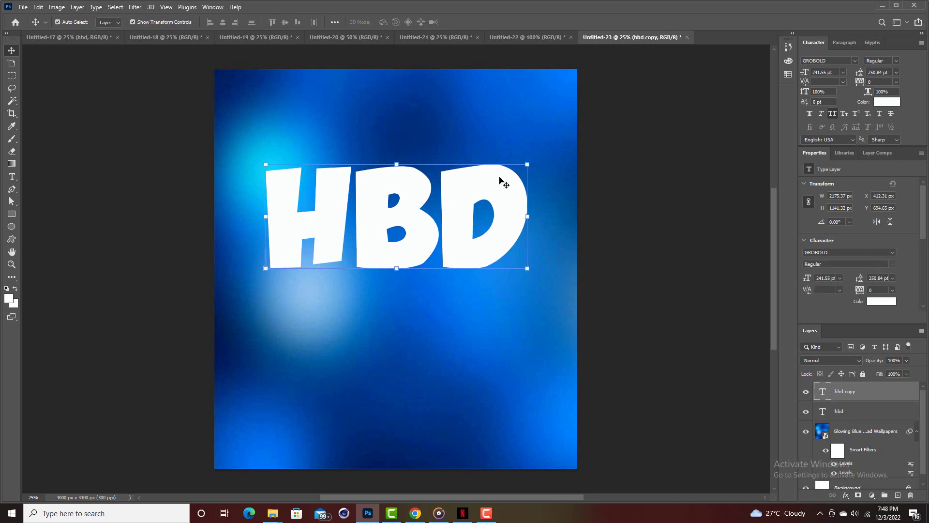
click(862, 373)
click(863, 374)
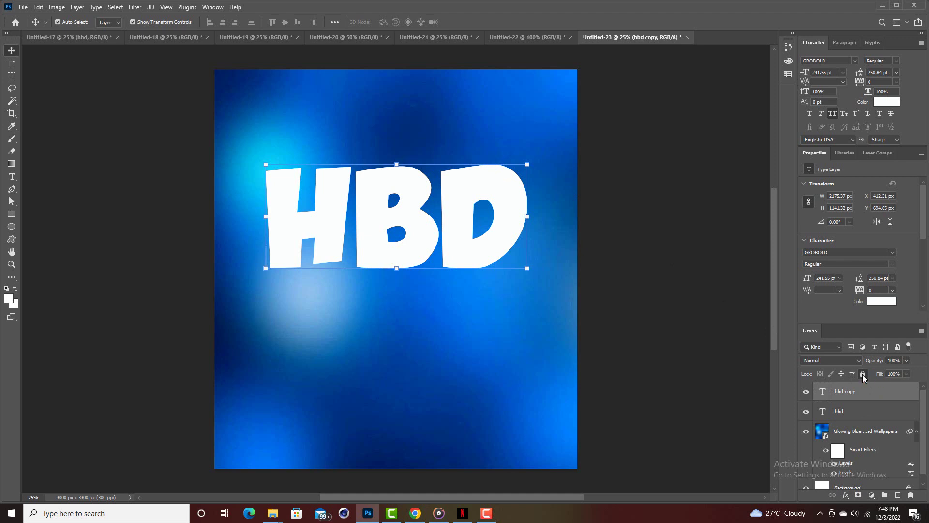
- Scale the original hbd layer to about 100.5%, extending it slightly past the right side of the locked copy
click(862, 410)
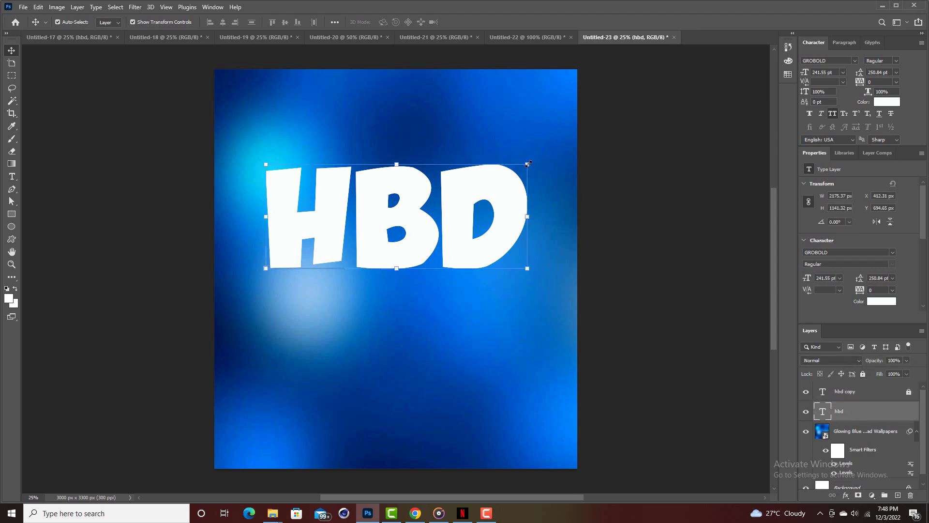
key(ctrl+t)
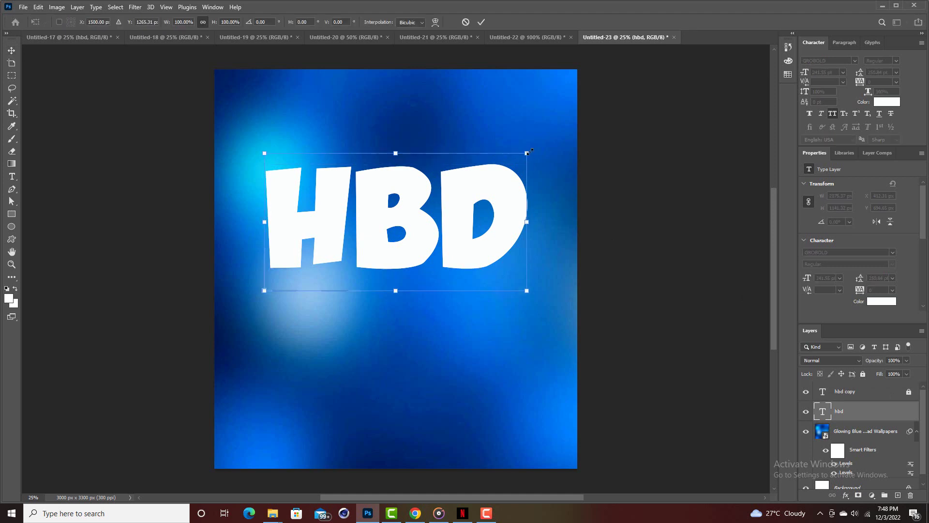
drag(529, 151, 533, 151)
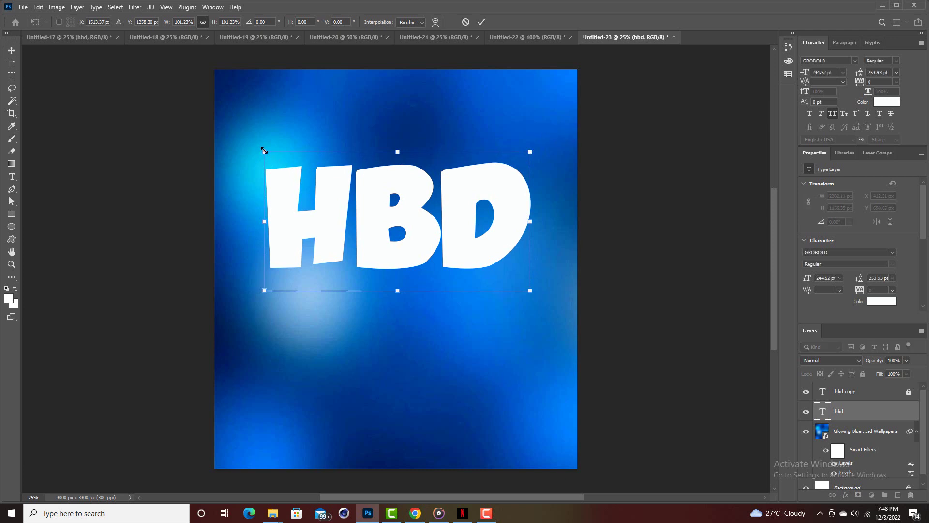
drag(263, 151, 266, 151)
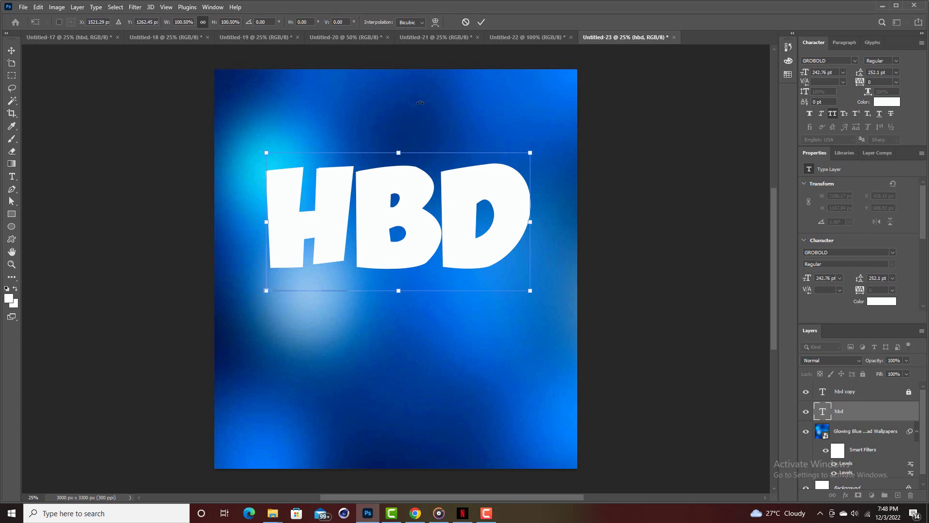
click(481, 21)
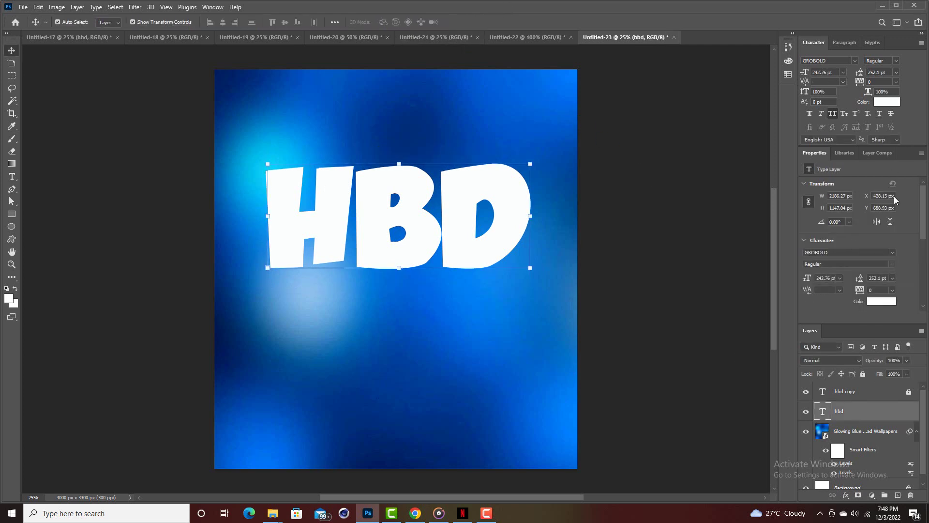
- Set the text color of the original hbd layer to orange f6ad0f
click(893, 104)
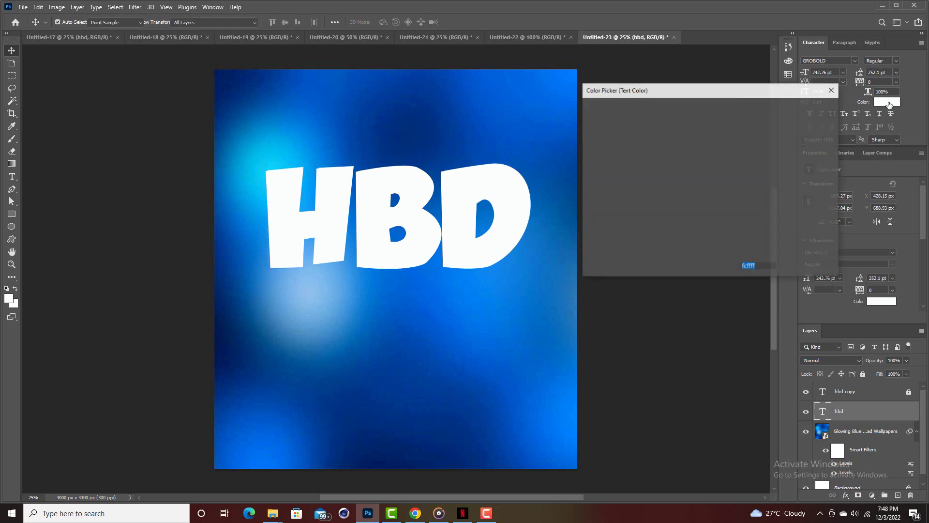
drag(725, 195, 726, 220)
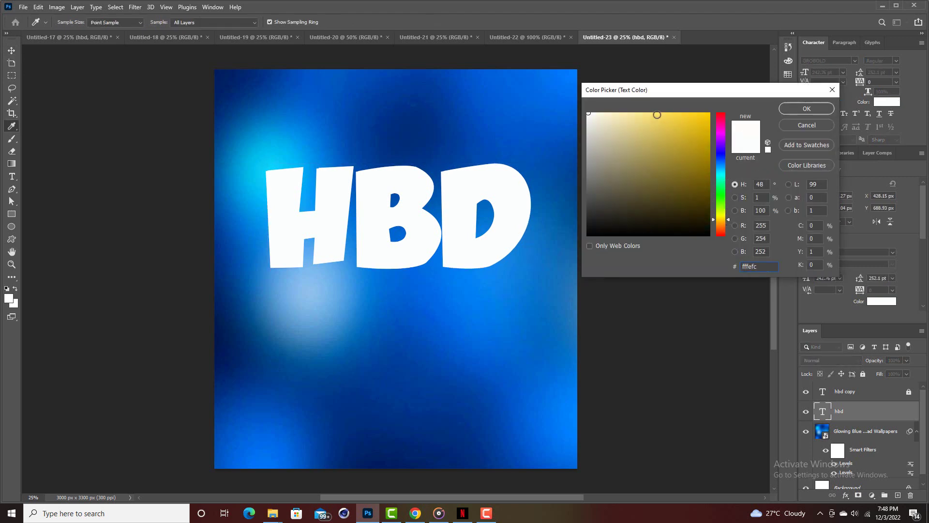
click(655, 113)
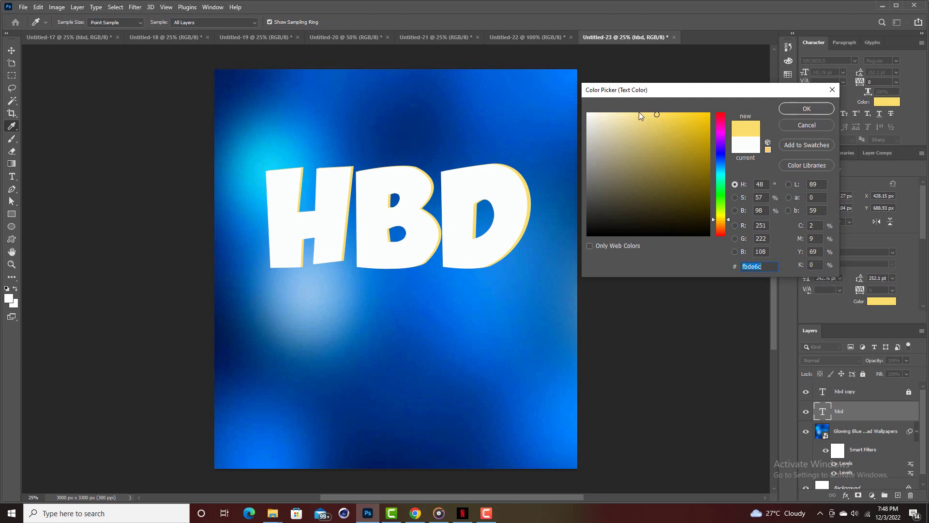
click(643, 113)
drag(643, 114, 702, 117)
click(725, 222)
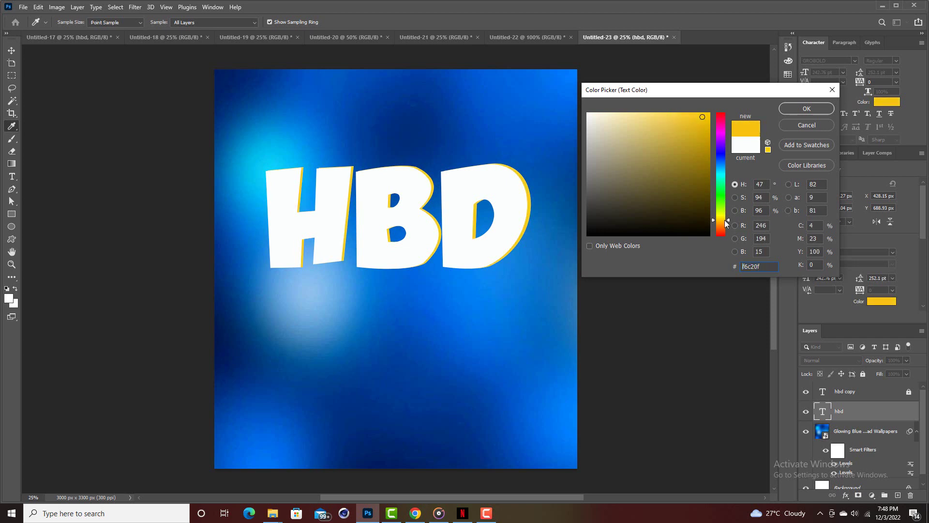
drag(726, 223, 727, 221)
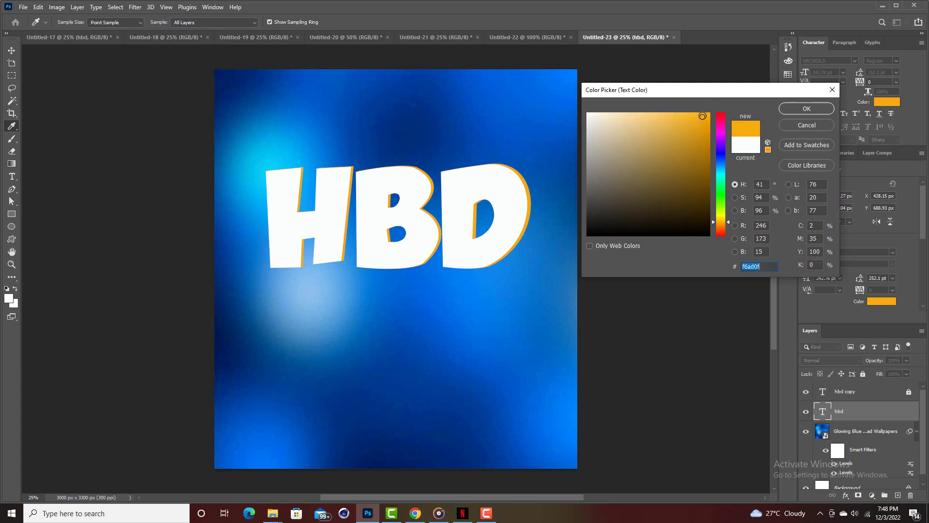
click(806, 108)
- Scale the orange hbd layer down to about 99.35% to make its visible edge behind the white letters thinner
key(ctrl+t)
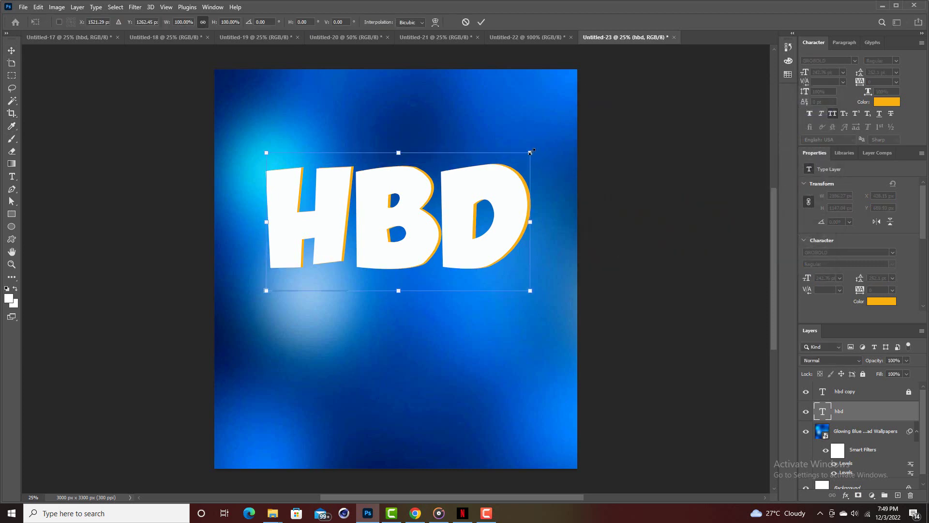
drag(530, 152, 529, 153)
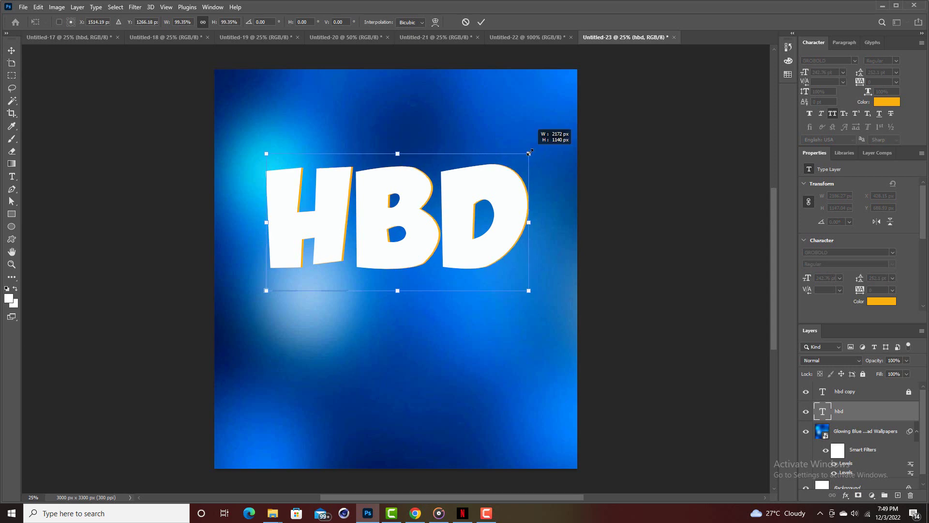
click(481, 22)
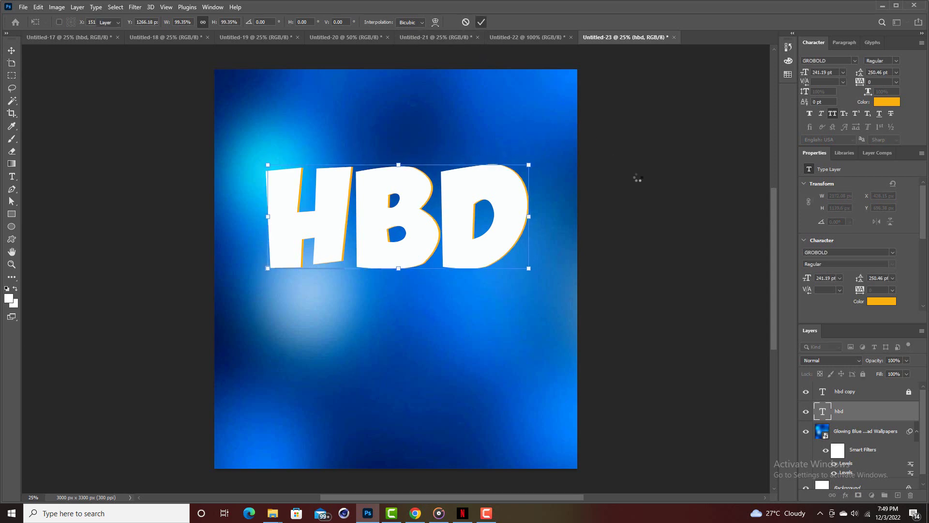
- Place the e5c87f57 portrait photo from the desktop into the flyer at about 59.91% scale and nudge it slightly upward
click(879, 6)
click(874, 6)
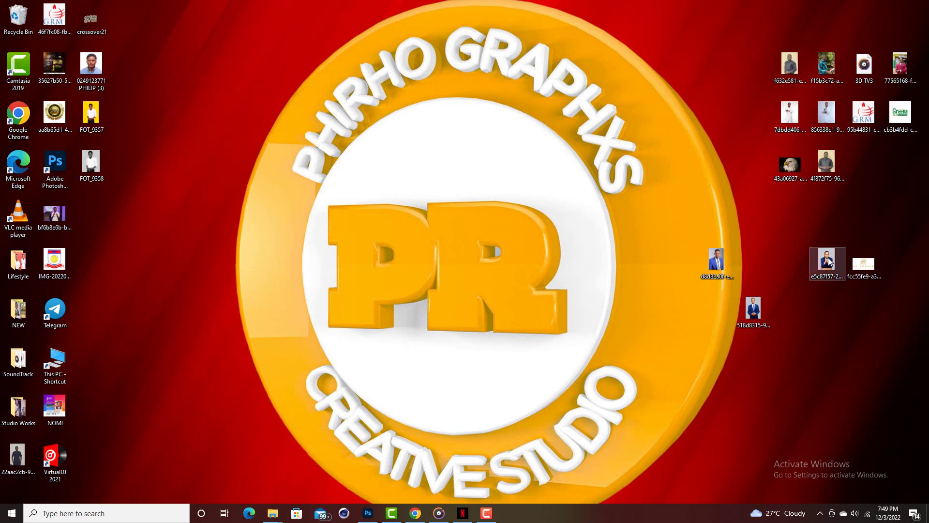
drag(829, 261, 387, 298)
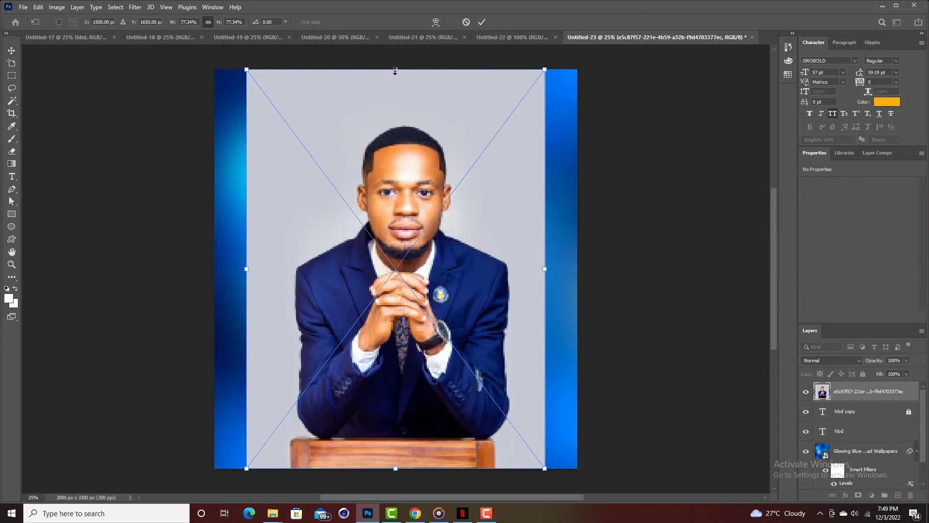
drag(395, 70, 411, 211)
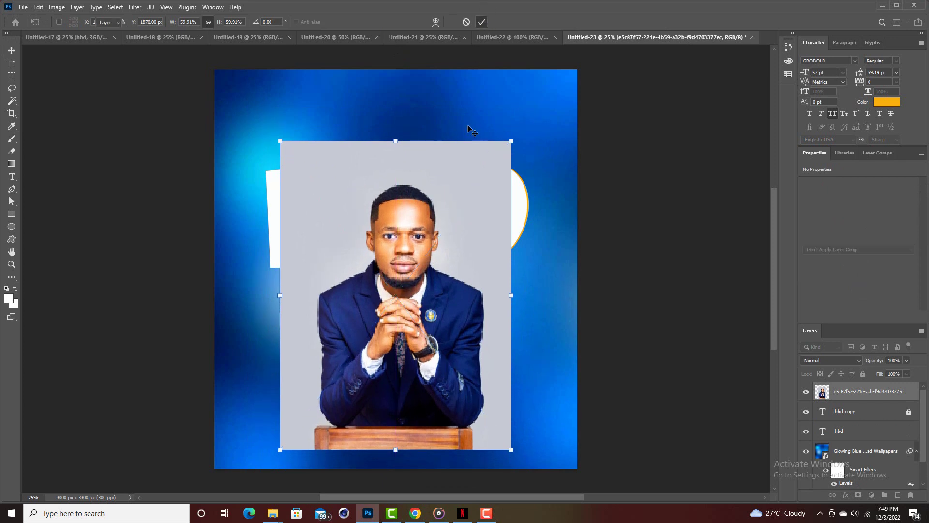
key(Return)
drag(425, 177, 425, 168)
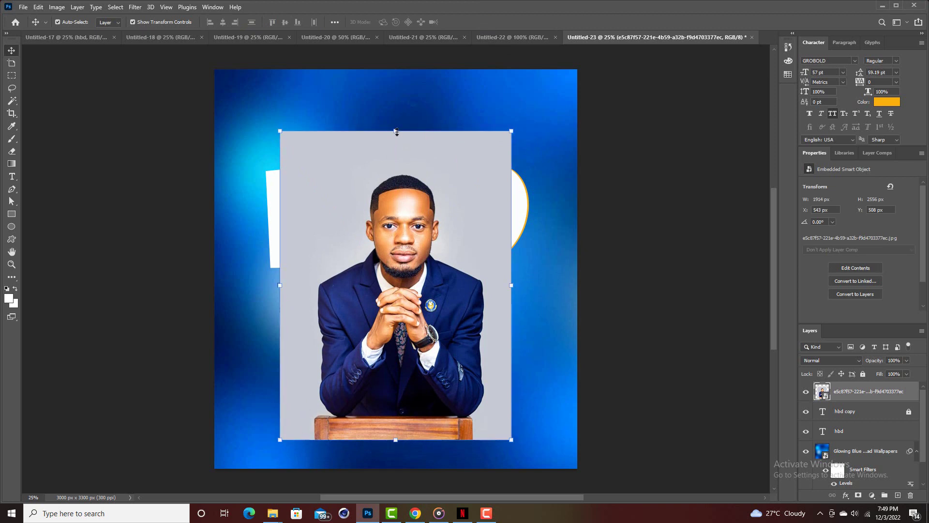
drag(409, 204, 409, 199)
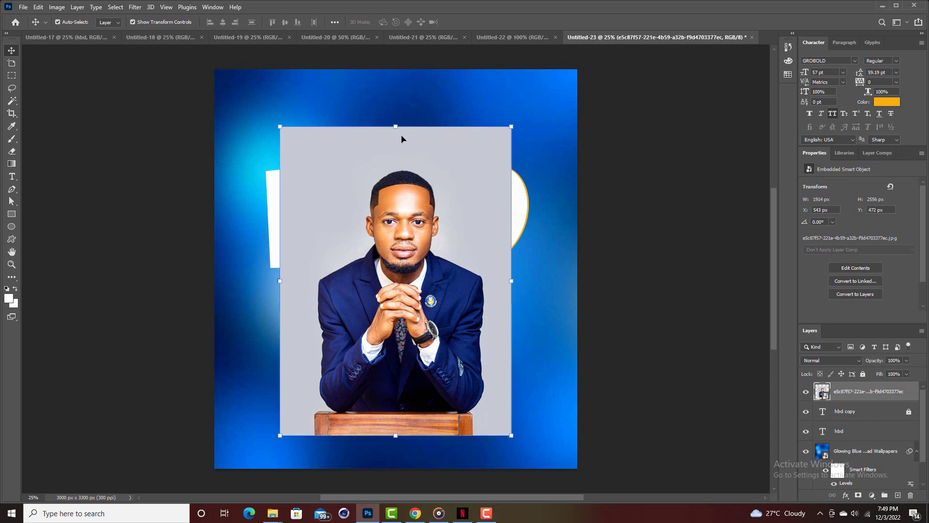
- Rasterize the portrait layer and delete its gray background using the Magic Wand, clearing the selection
right_click(859, 391)
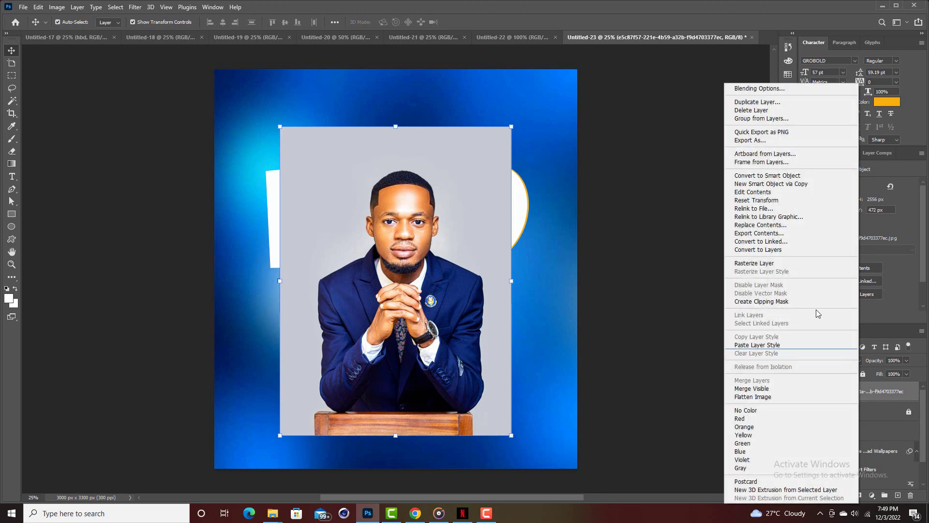
click(771, 264)
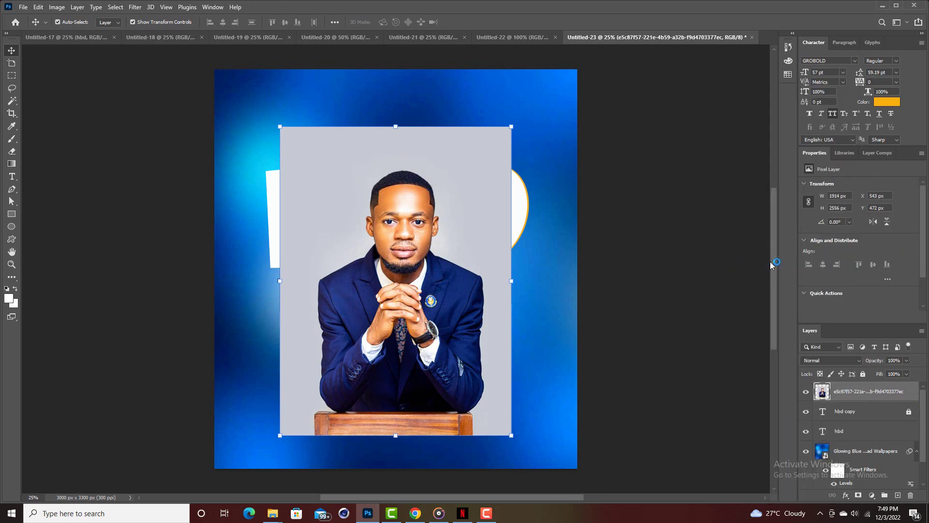
click(13, 102)
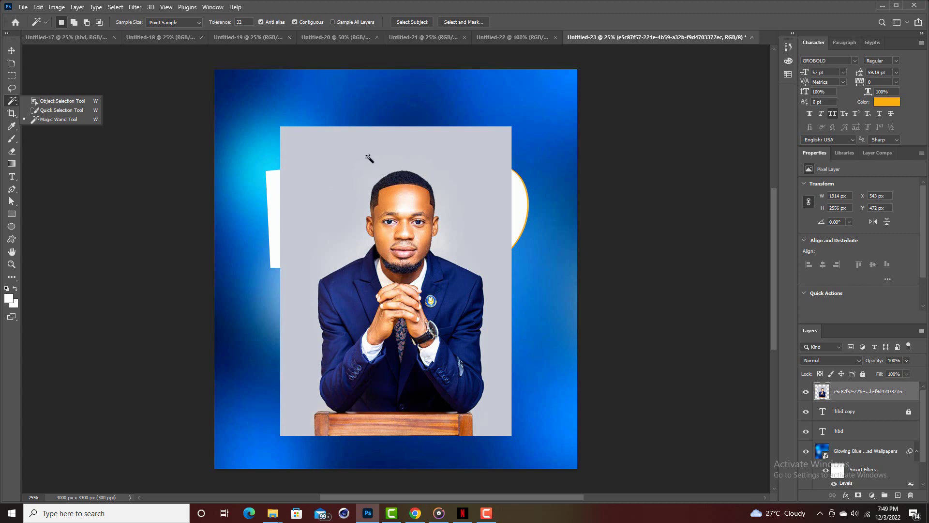
click(343, 243)
click(343, 243)
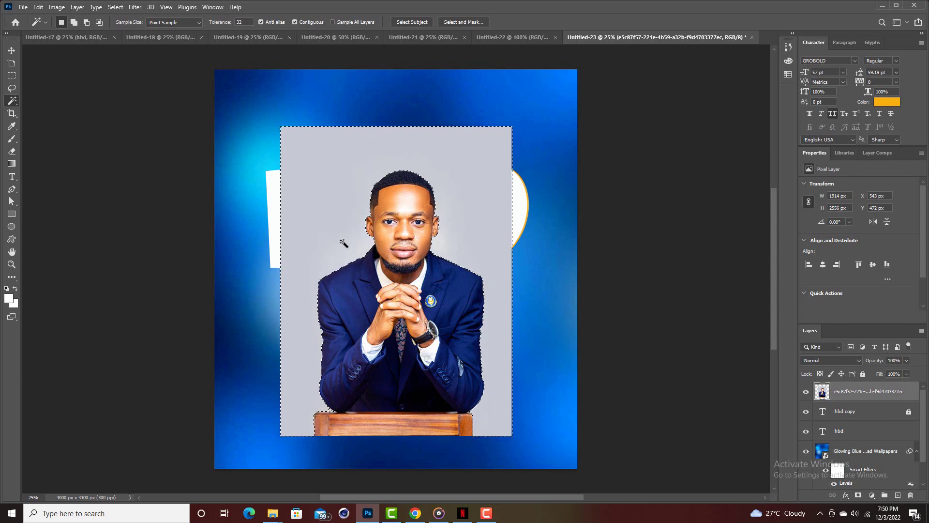
key(Delete)
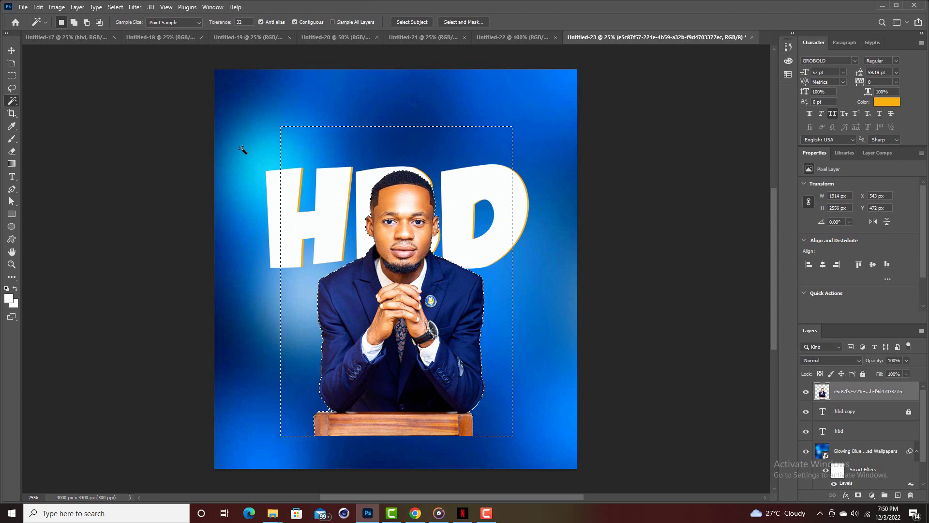
key(ctrl+d)
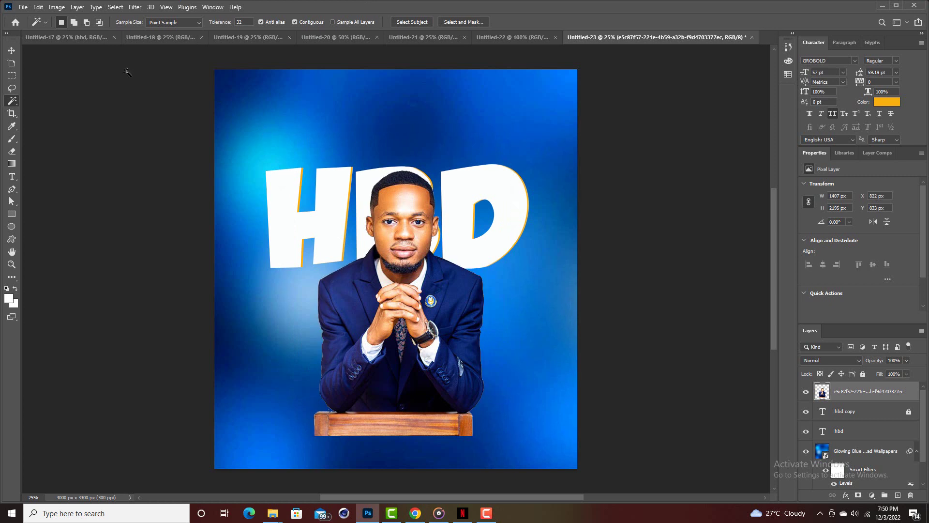
- Enlarge the portrait cutout to about 111.66% and position it so the wooden desk meets the canvas's lower edge
click(15, 50)
drag(400, 399, 400, 400)
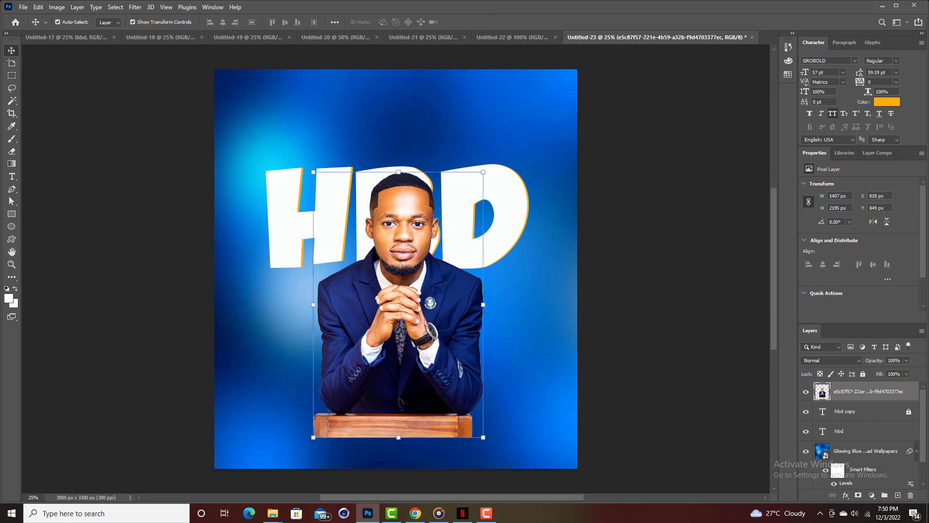
click(398, 439)
drag(399, 453, 399, 468)
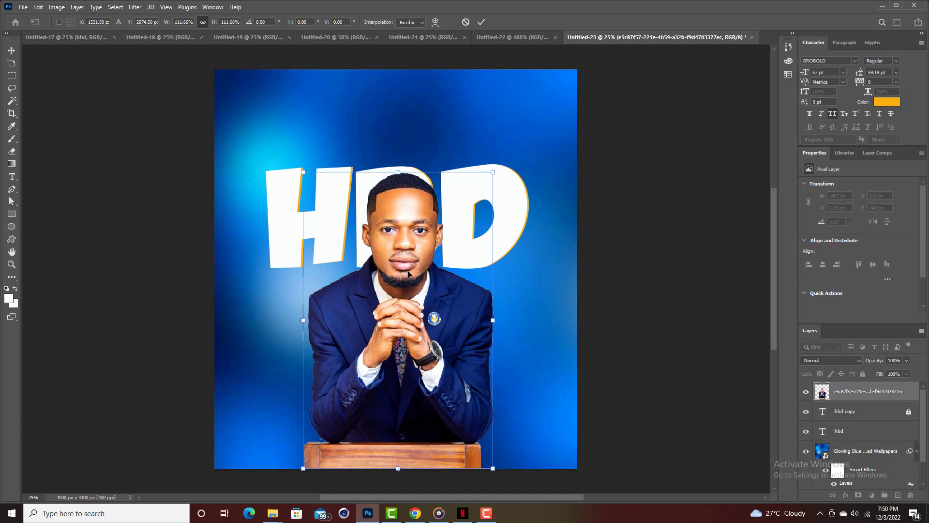
drag(407, 273, 407, 277)
click(481, 21)
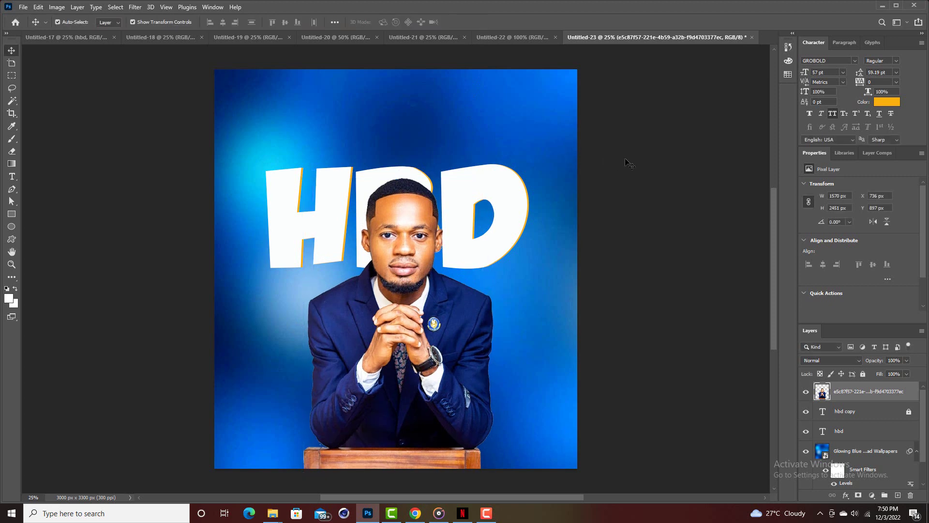
- Unlock the hbd copy layer and move both HBD text layers together upward so more lettering shows above the portrait's head
click(508, 187)
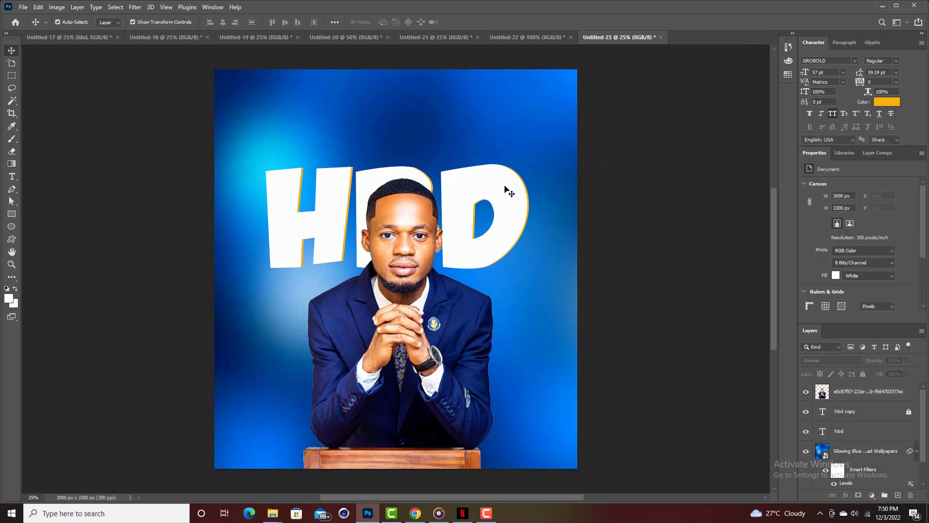
click(884, 417)
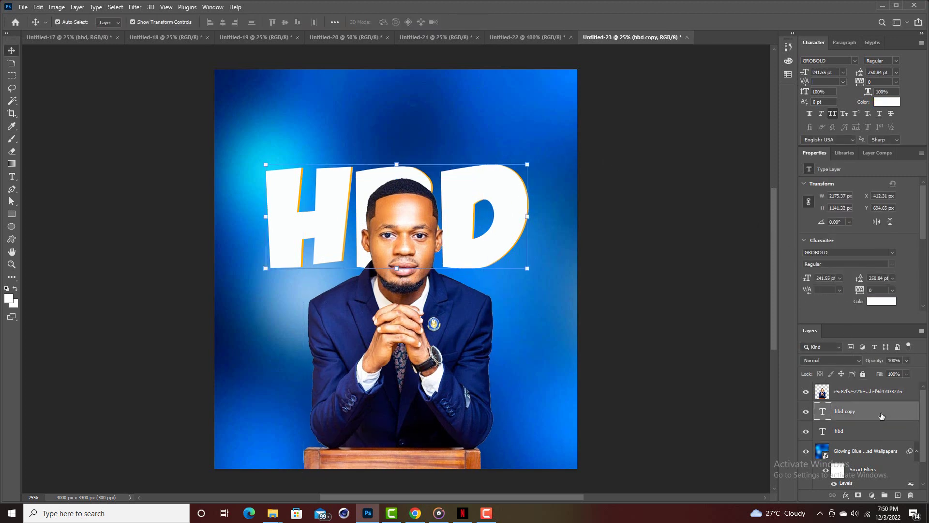
shift+click(880, 435)
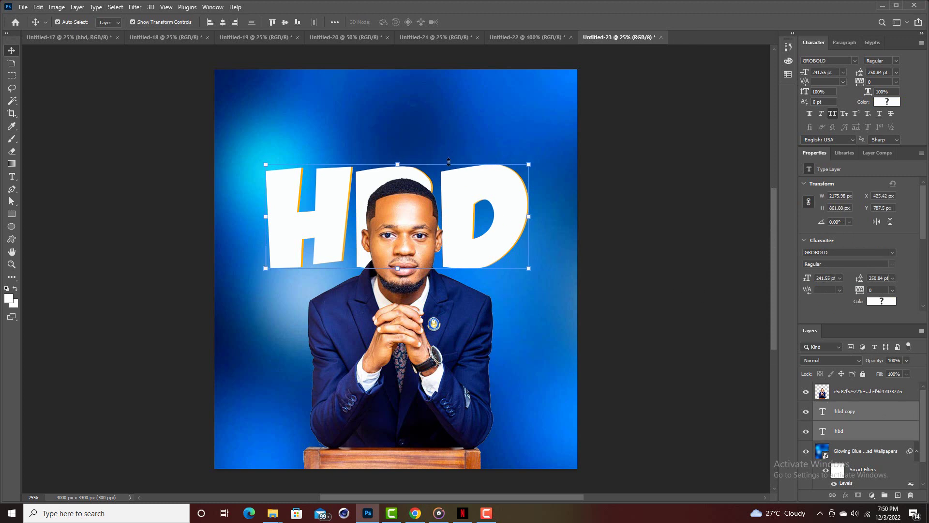
key(ctrl+h)
drag(408, 175, 410, 141)
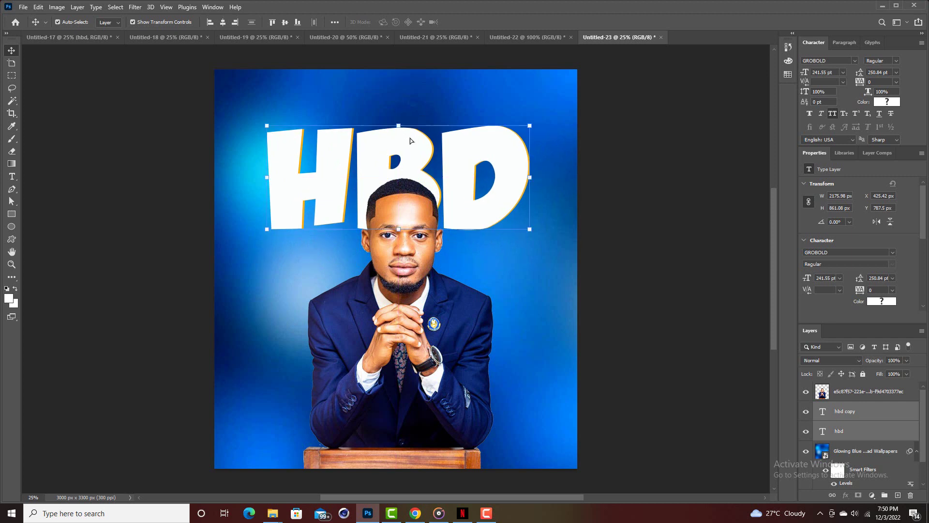
click(612, 191)
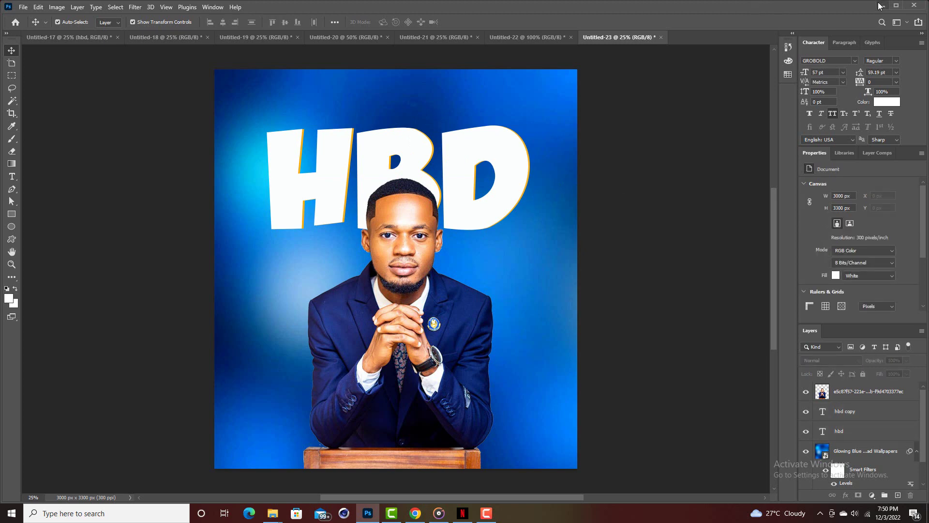
- Place the 518d8315 standing portrait photo from the desktop into the flyer, scaled down to about 1992 × 2880 px
click(879, 6)
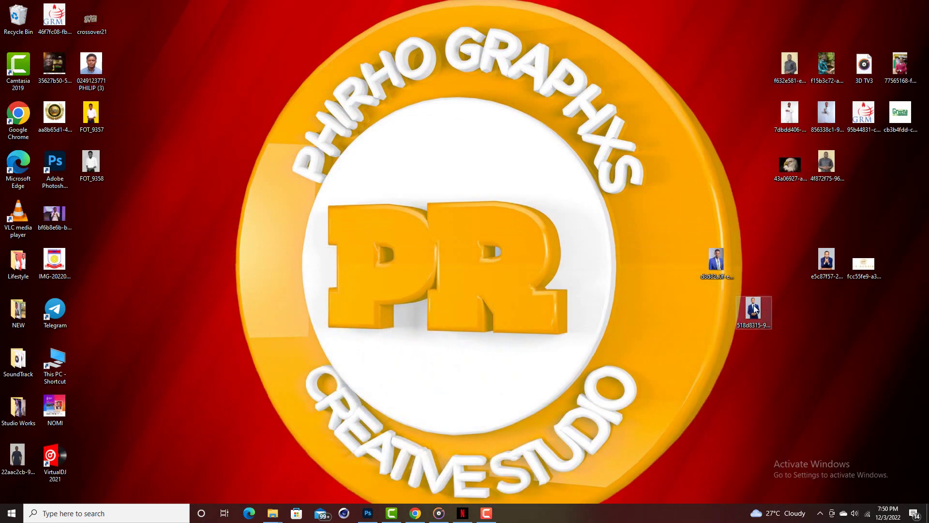
drag(754, 308, 371, 279)
drag(361, 242, 362, 242)
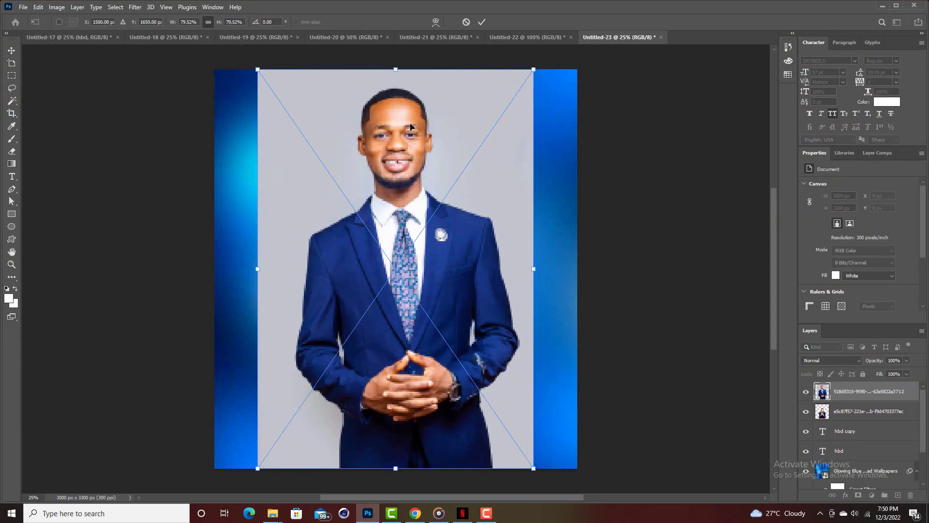
mouse_move(397, 116)
mouse_down()
mouse_move(396, 77)
mouse_move(395, 108)
mouse_up()
click(482, 22)
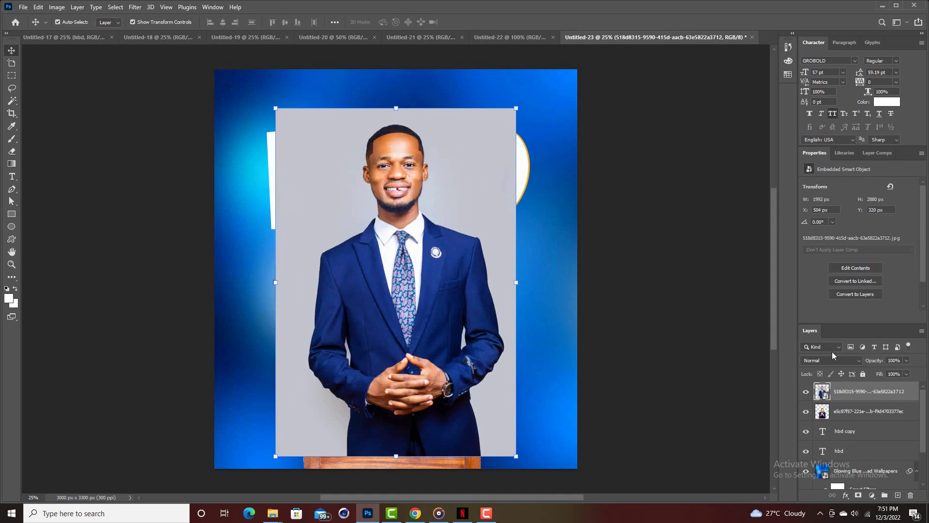
- Rasterize the standing portrait layer and delete its gray background using the Magic Wand, clearing the selection
right_click(866, 393)
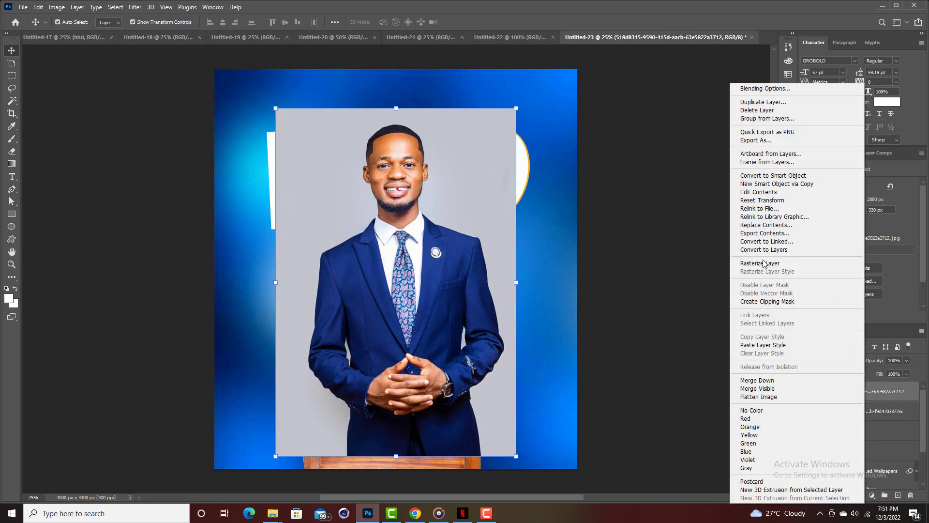
click(765, 264)
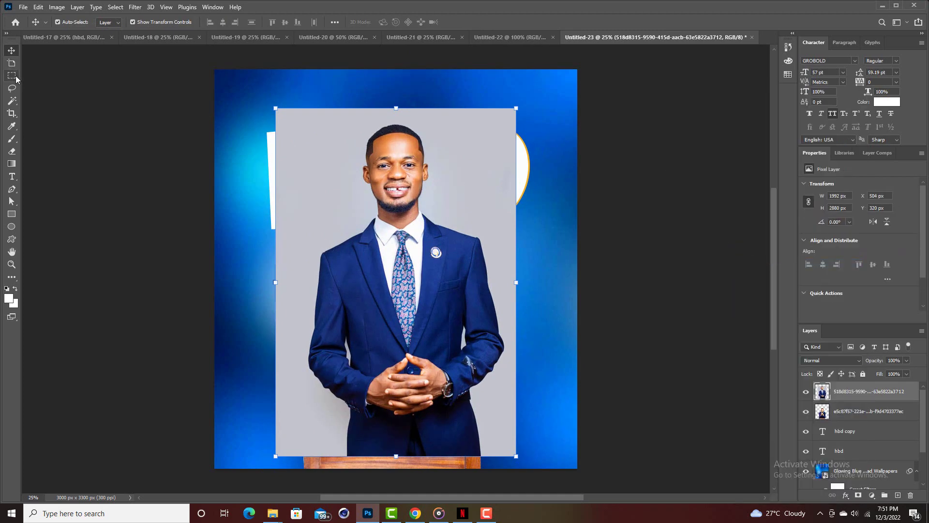
click(11, 101)
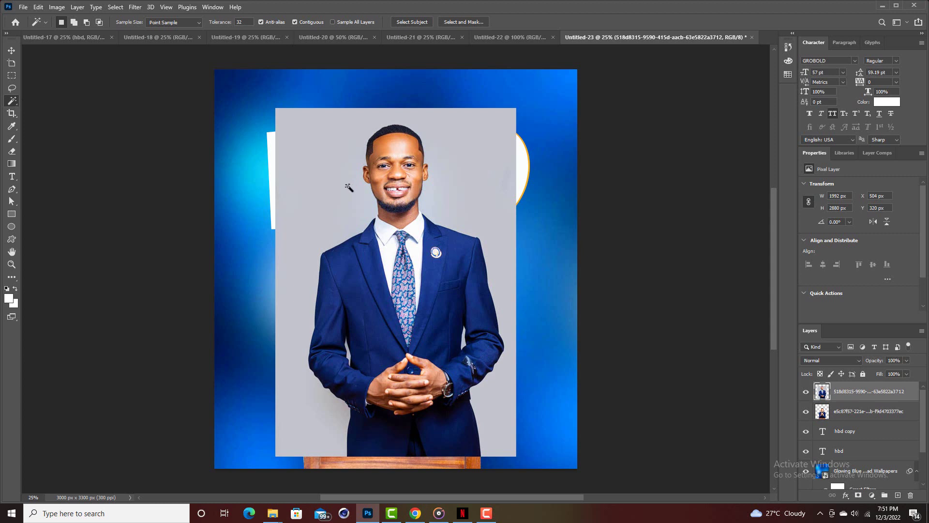
click(349, 187)
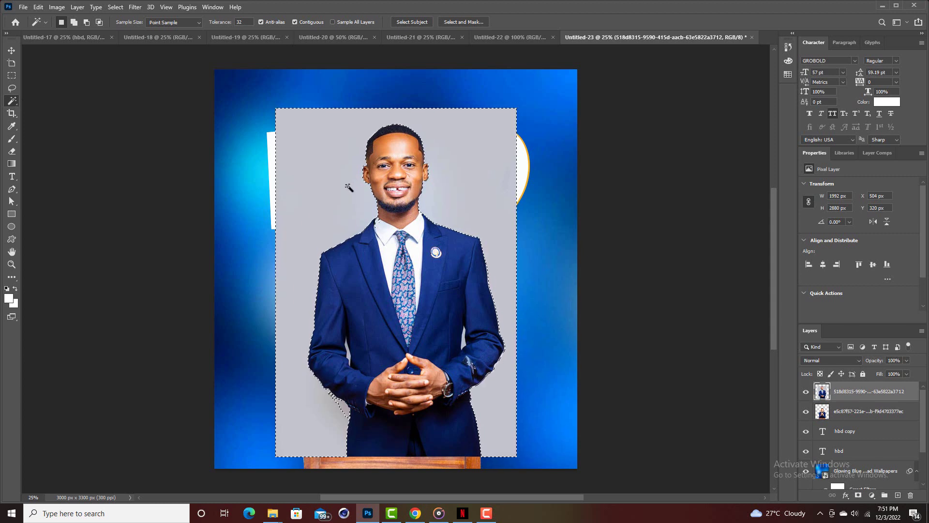
key(Delete)
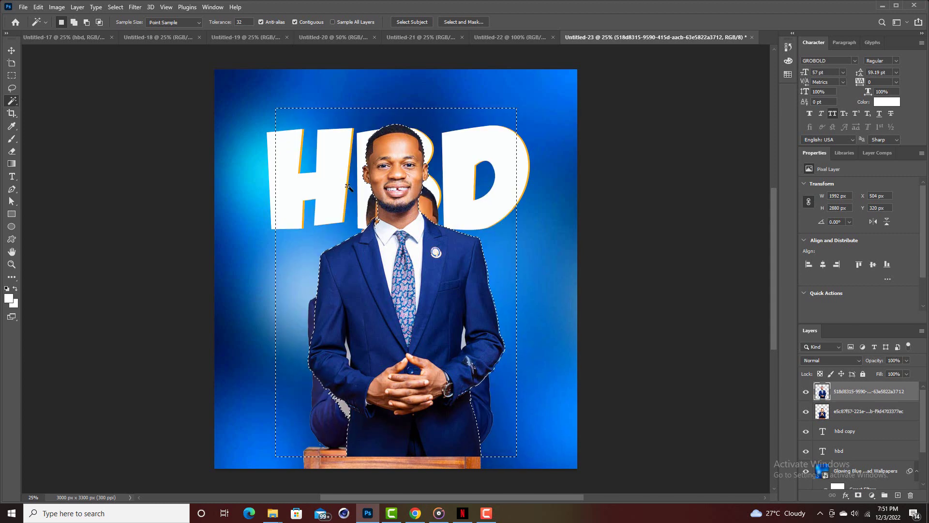
key(ctrl+d)
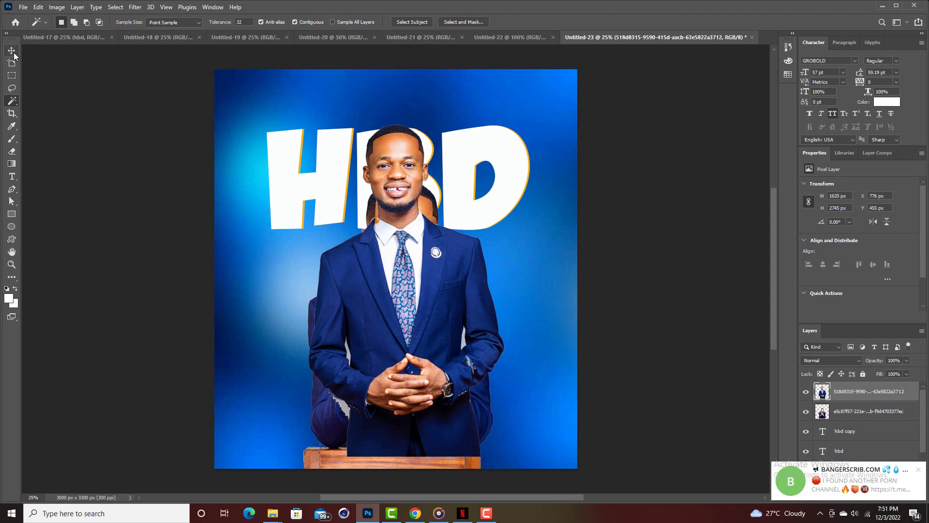
- Move the standing portrait cutout to the left side of the flyer, overlapping the letter H
click(12, 52)
drag(397, 211, 318, 216)
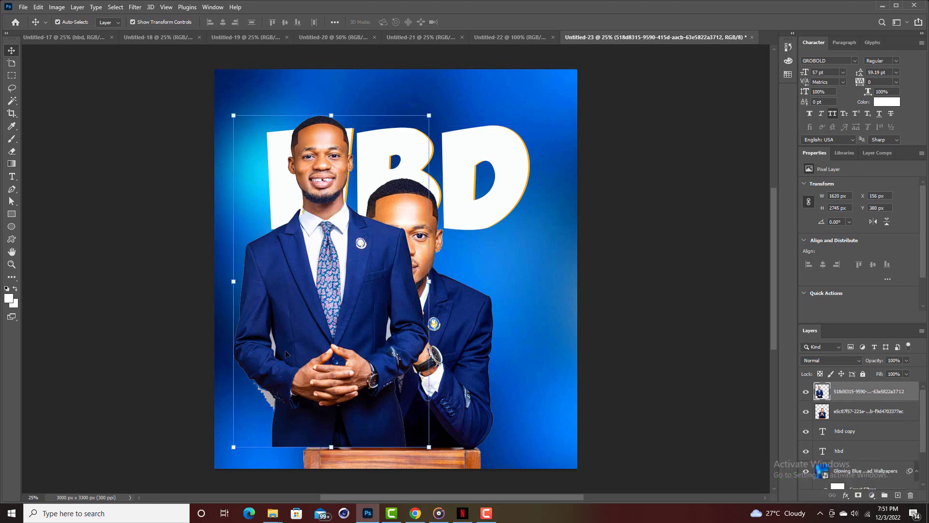
drag(313, 315, 324, 304)
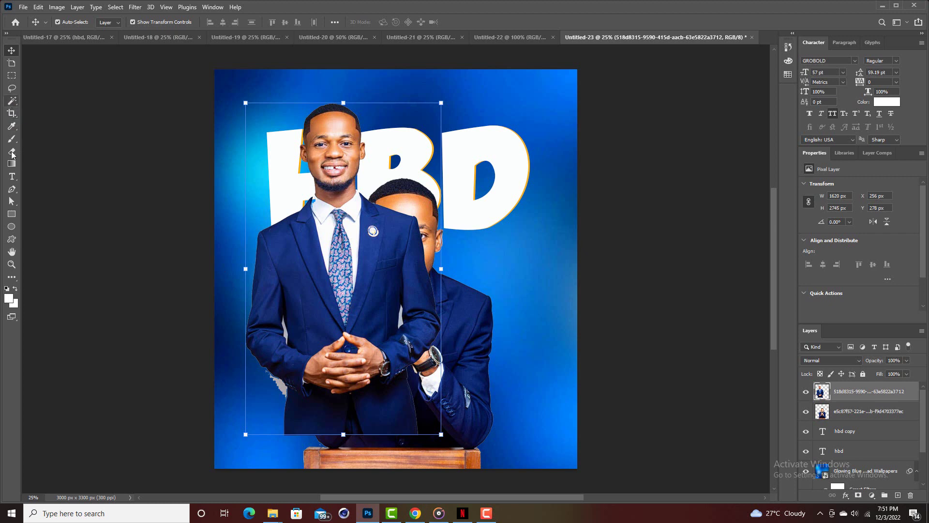
- Remove the leftover background patches below the sleeve and between the arms and torso of the standing portrait with the Magic Wand
click(12, 102)
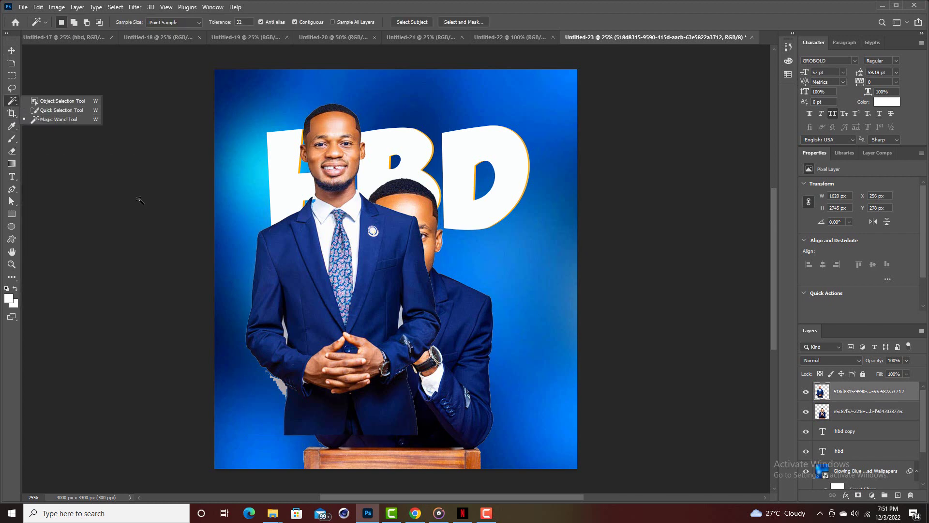
click(278, 385)
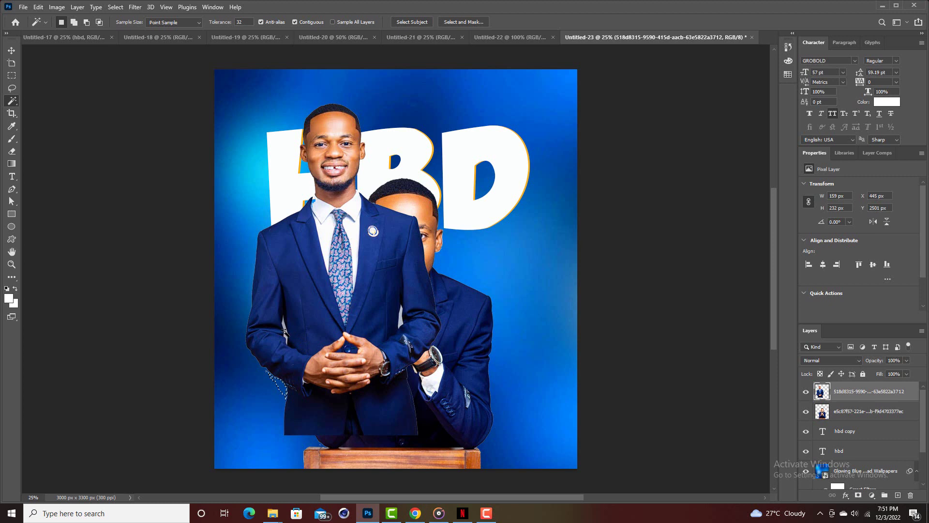
click(285, 327)
click(400, 319)
key(ctrl+d)
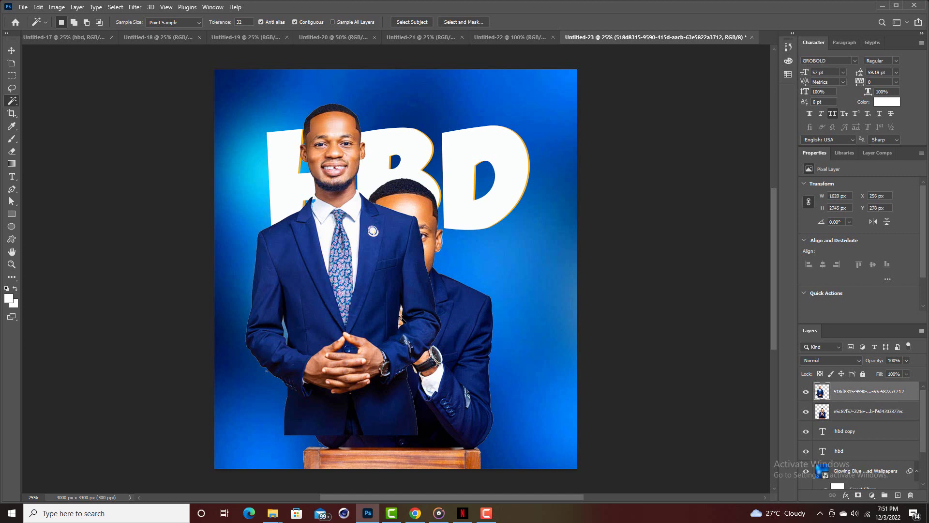
- Move the standing portrait to the flyer's right side and place its layer beneath the desk portrait's layer
click(11, 50)
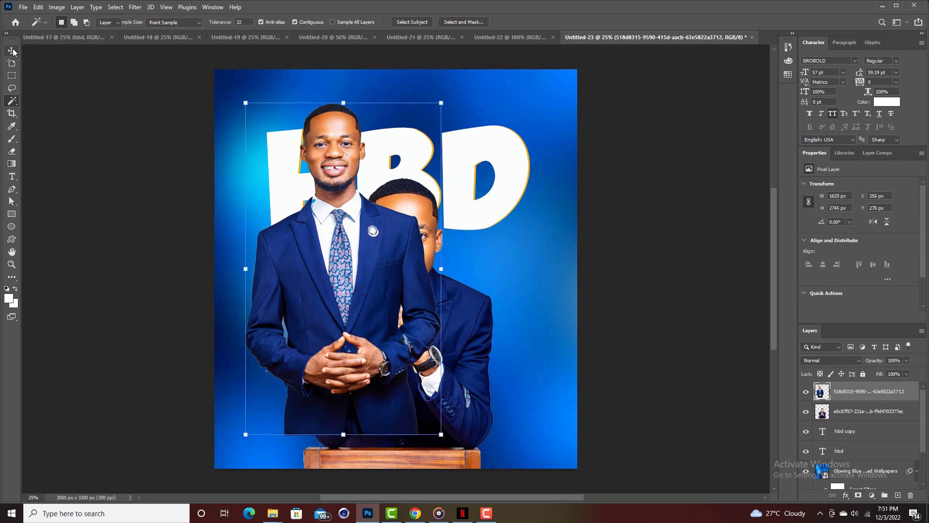
drag(349, 229, 491, 269)
drag(891, 397, 890, 414)
click(583, 289)
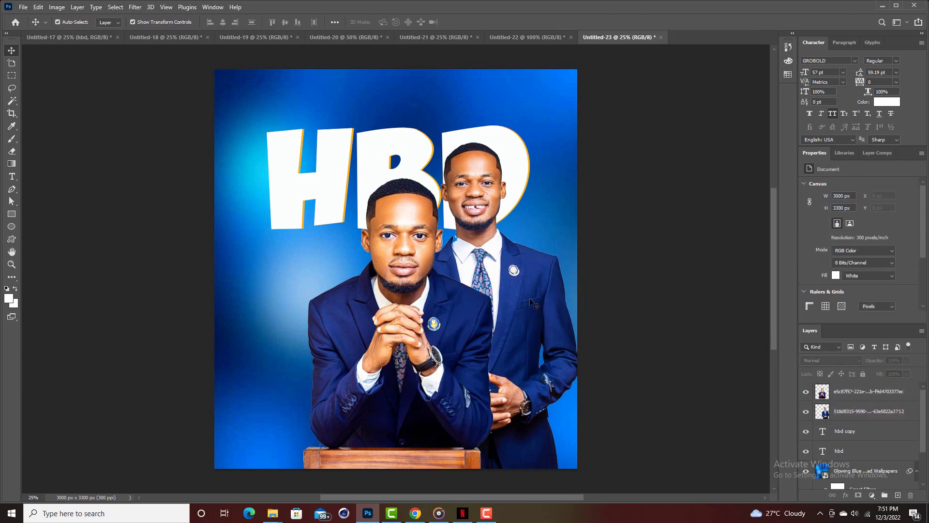
- Scale the desk portrait to 96.90% and shift it slightly toward the flyer's left
drag(528, 303, 530, 298)
click(675, 272)
click(414, 278)
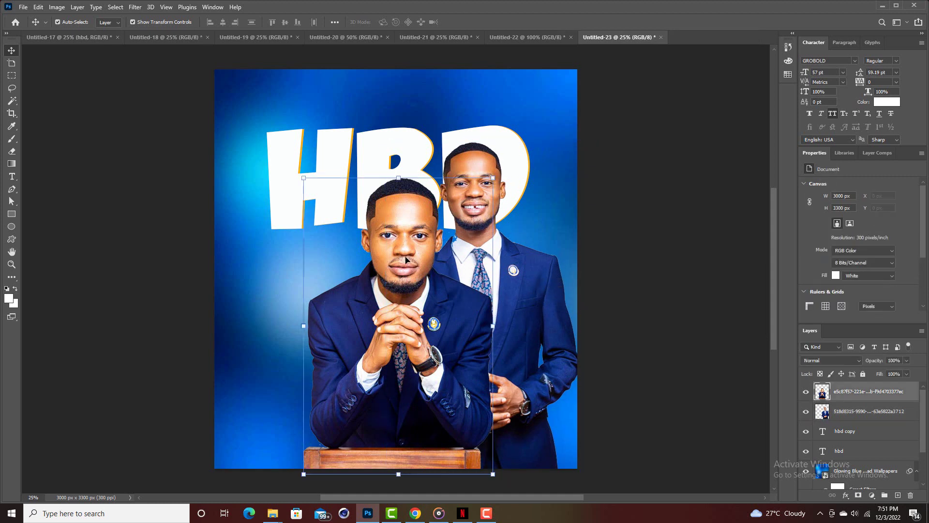
drag(397, 178, 399, 187)
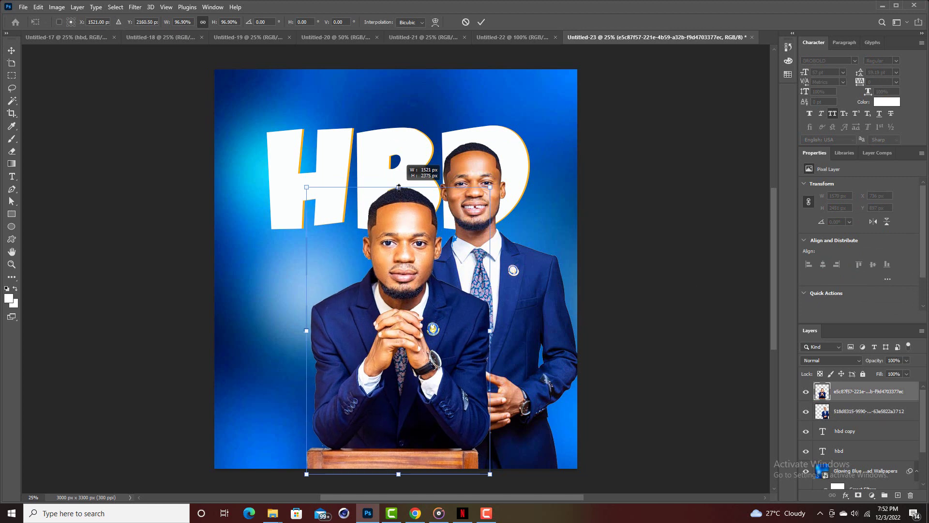
drag(400, 204, 397, 204)
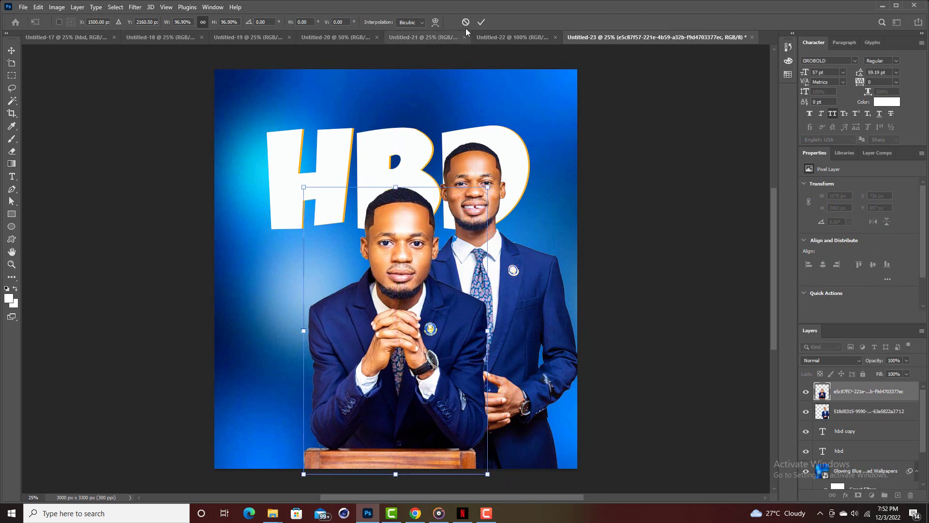
key(Return)
- Duplicate the standing portrait and move the copy to the flyer's left edge, level with the original
click(485, 181)
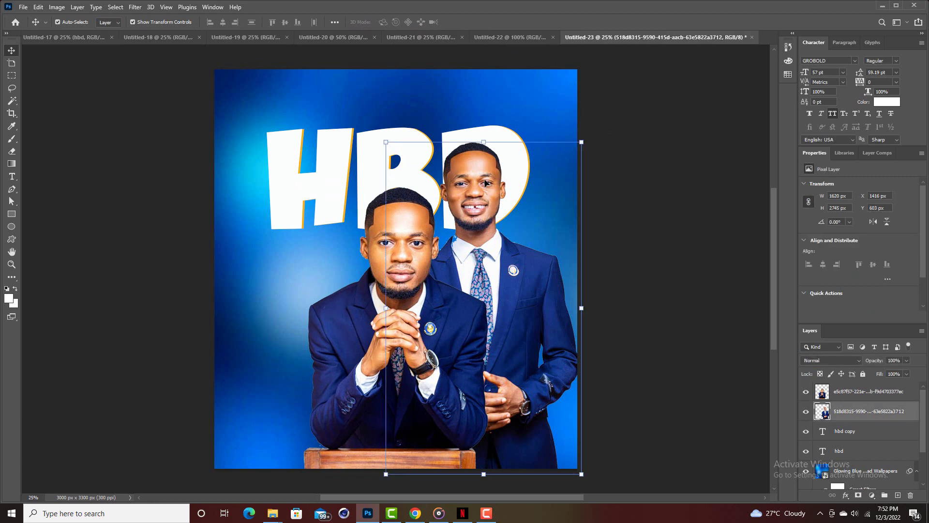
key(ctrl)
key(ctrl+j)
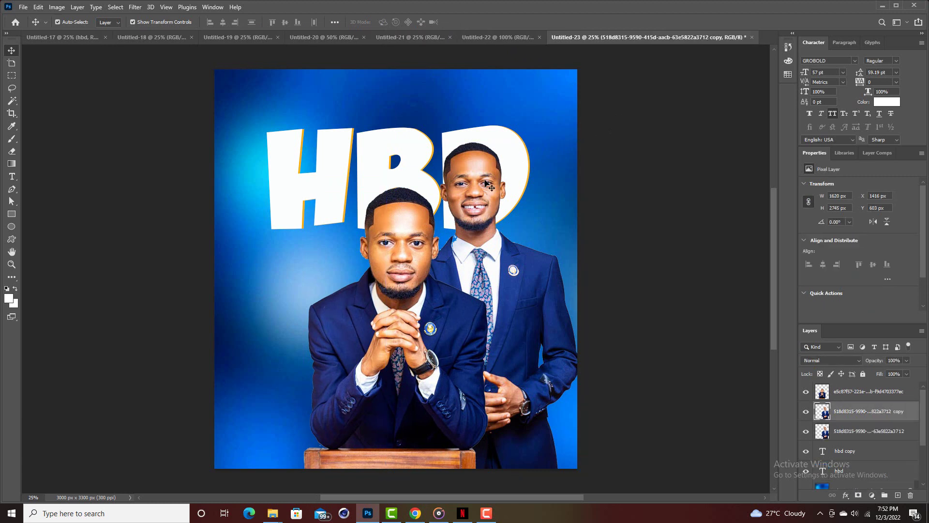
drag(485, 181, 314, 186)
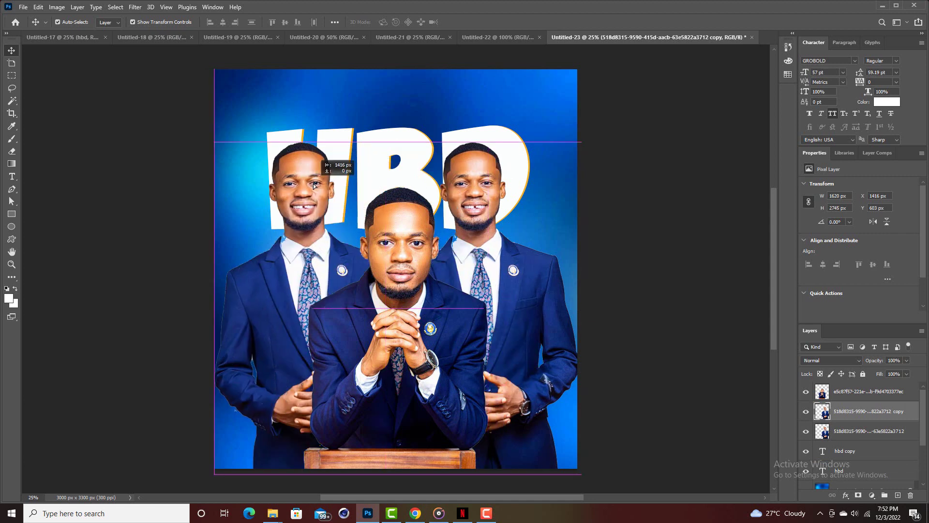
drag(313, 186, 314, 186)
click(338, 203)
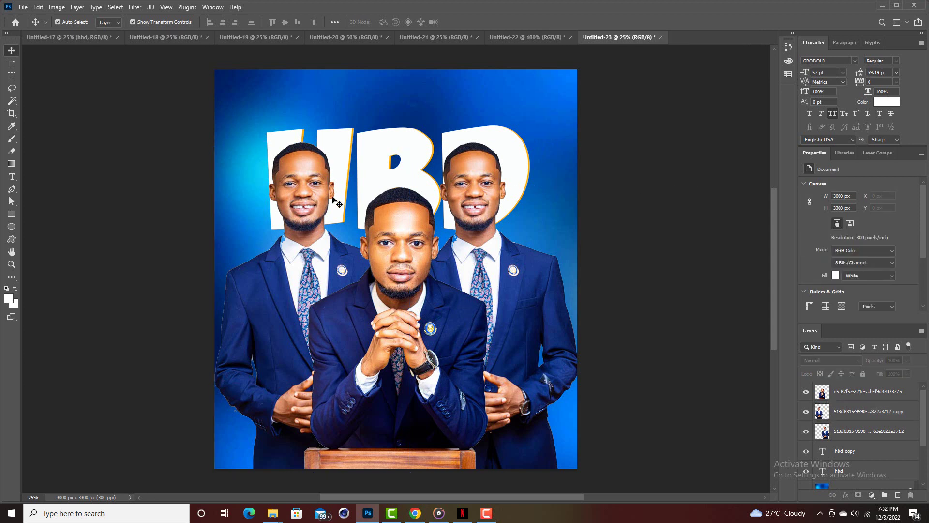
scroll(607, 171, down, 1)
scroll(611, 169, up, 2)
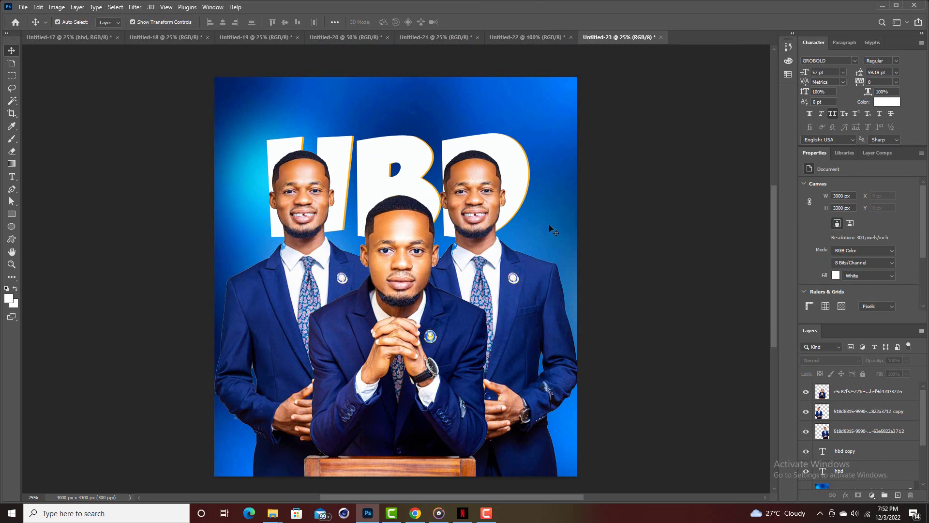
scroll(610, 158, down, 1)
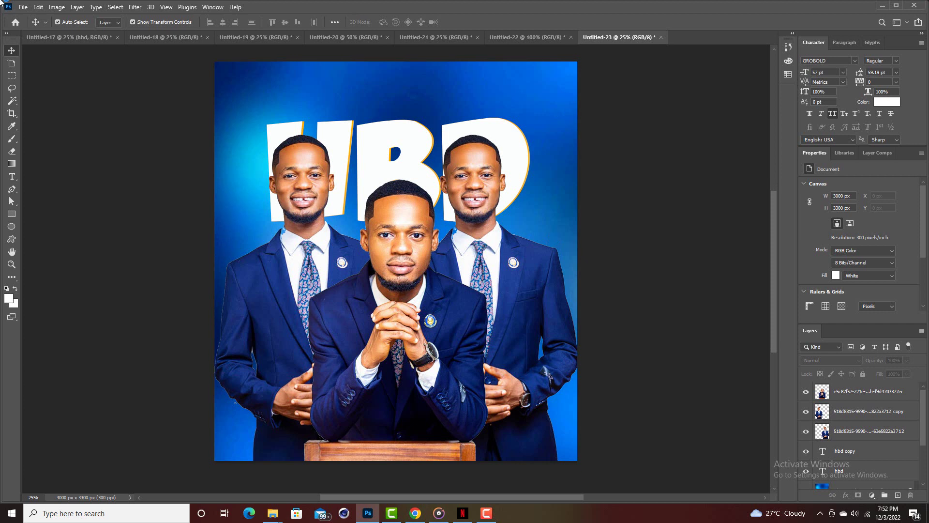
- Add a new empty layer above the desk portrait
click(870, 436)
click(864, 395)
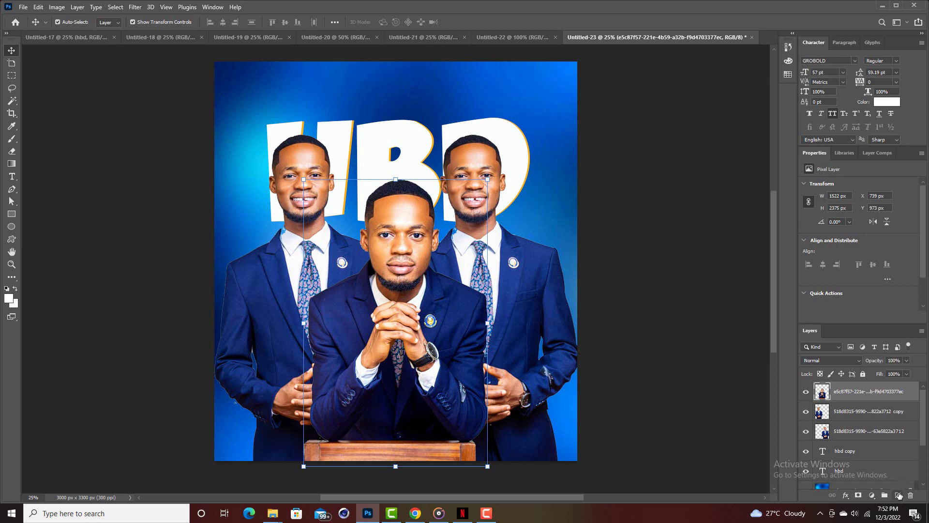
click(898, 495)
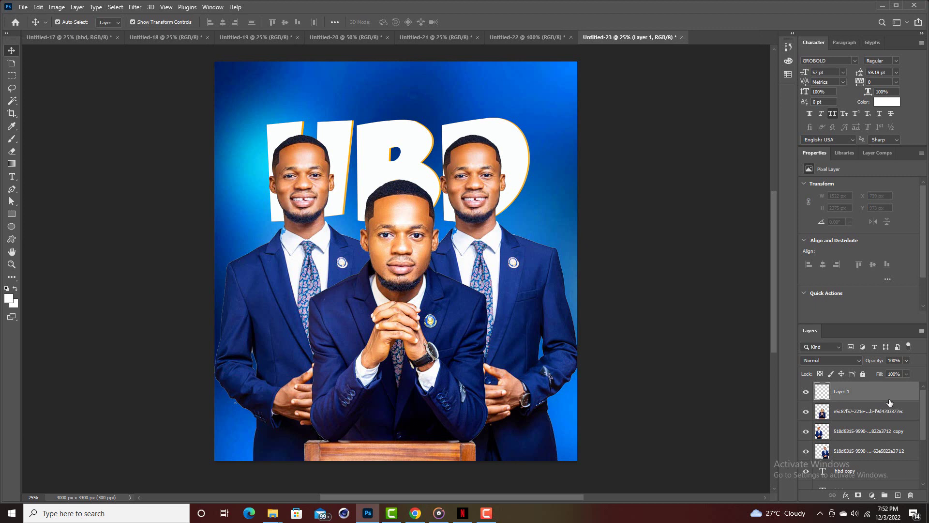
- Set the foreground color to #003a98, sampled from the dark blue background above the HBD lettering
click(9, 299)
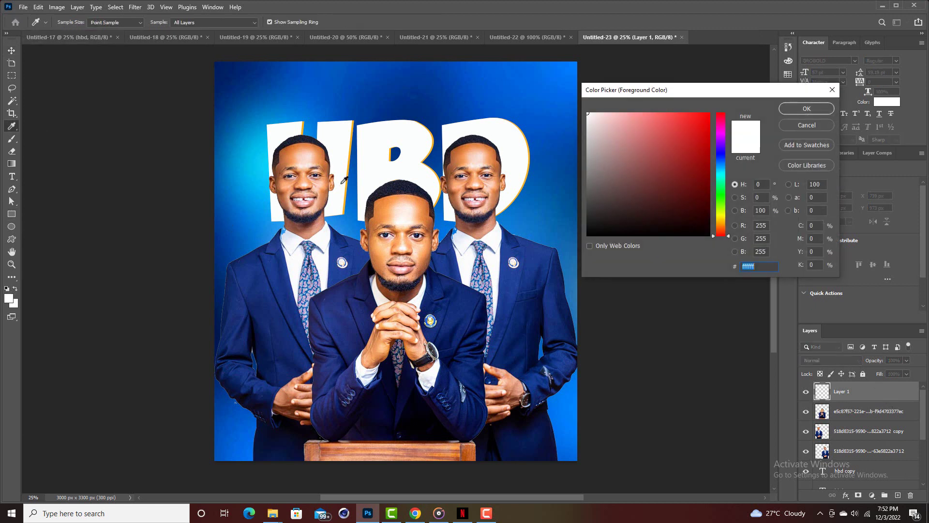
click(427, 82)
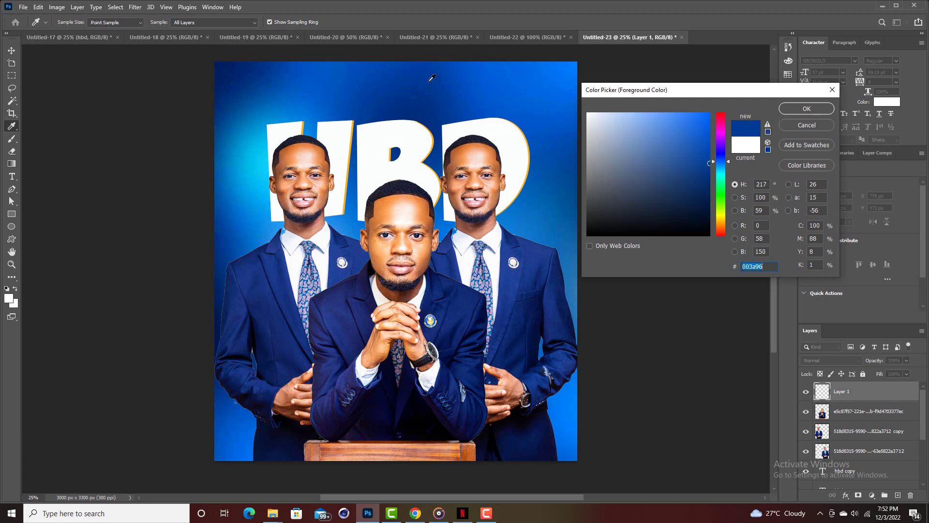
click(417, 76)
click(303, 111)
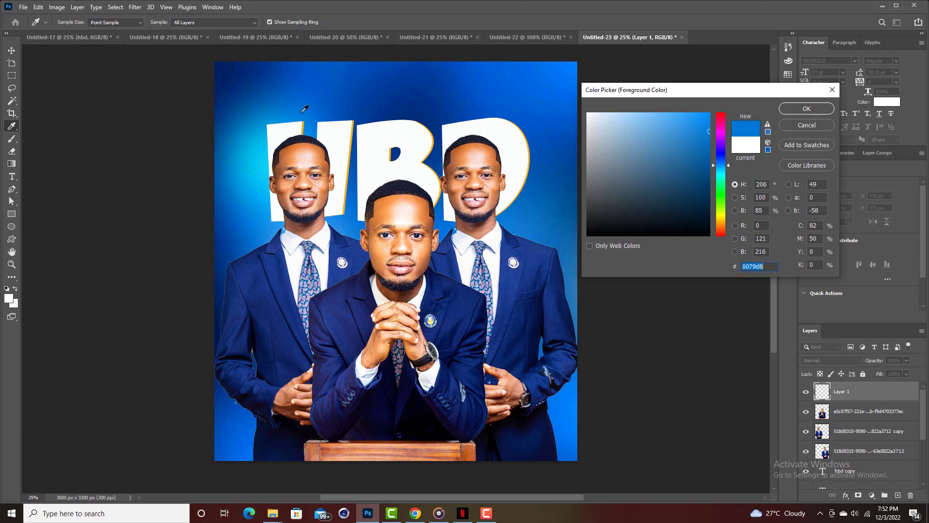
click(395, 79)
click(426, 72)
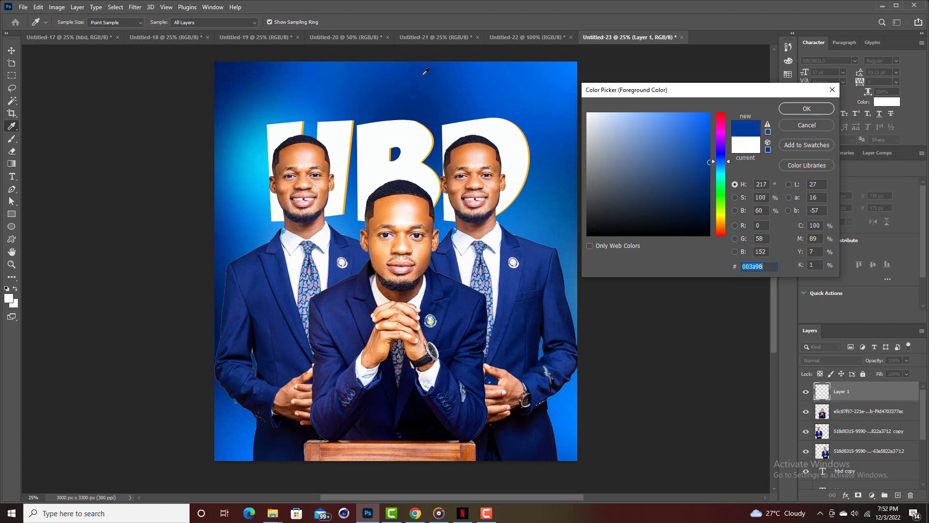
click(797, 107)
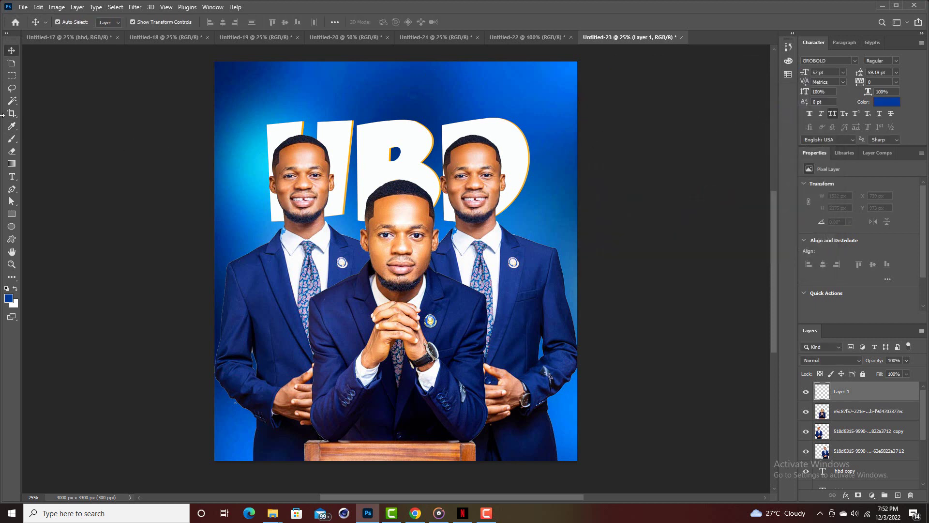
- Paint a soft blue fade across the flyer's bottom with a 1900 px brush and lower its layer to Y 2025 px
click(10, 141)
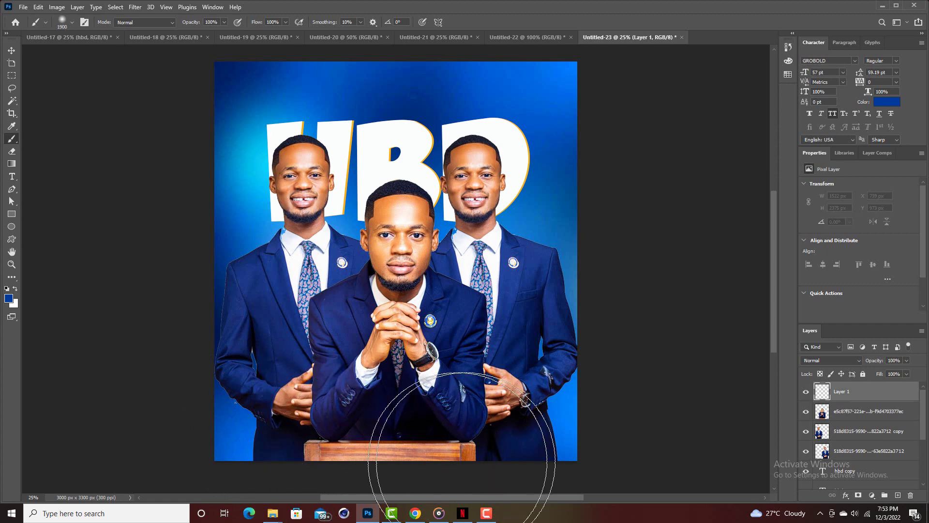
drag(290, 431, 570, 442)
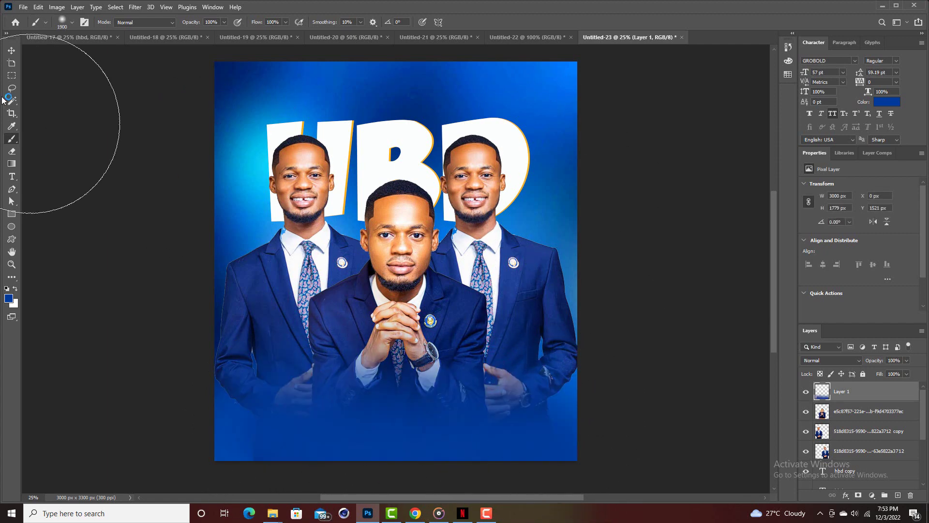
click(12, 50)
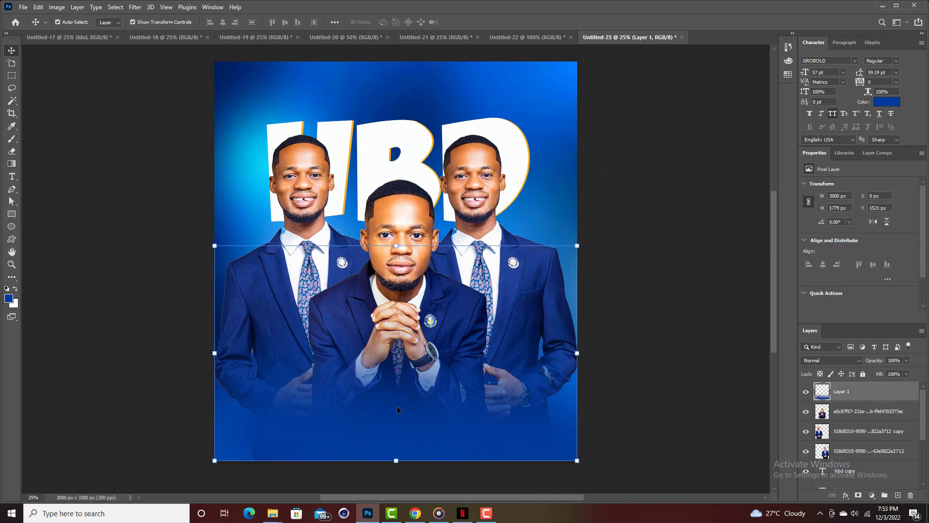
drag(396, 409, 399, 444)
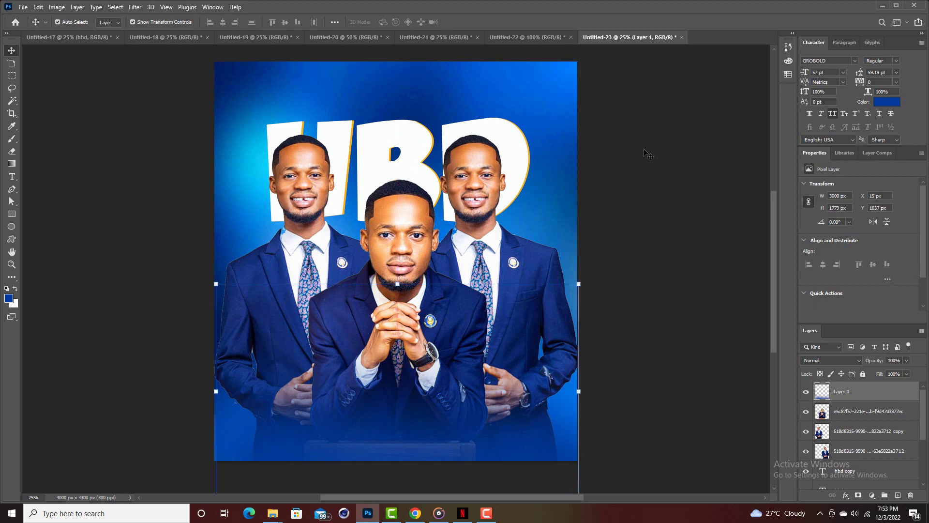
drag(465, 393, 465, 414)
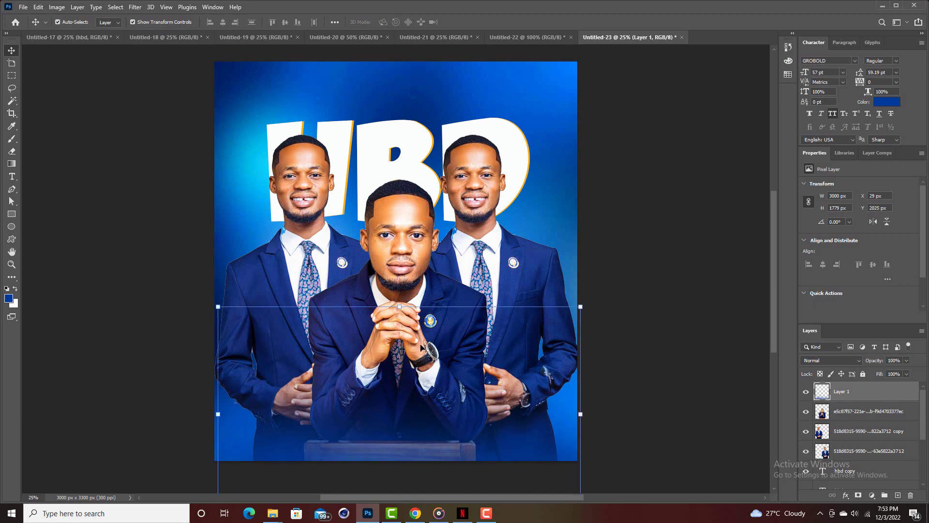
- Center the blue fade layer horizontally on the canvas and lower it to Y 2121 px
key(ctrl+a)
click(222, 22)
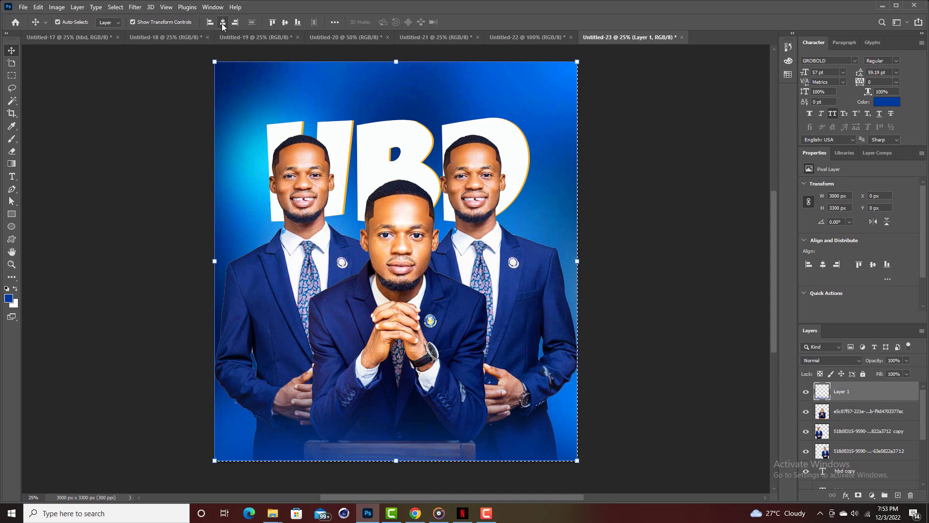
key(ctrl+d)
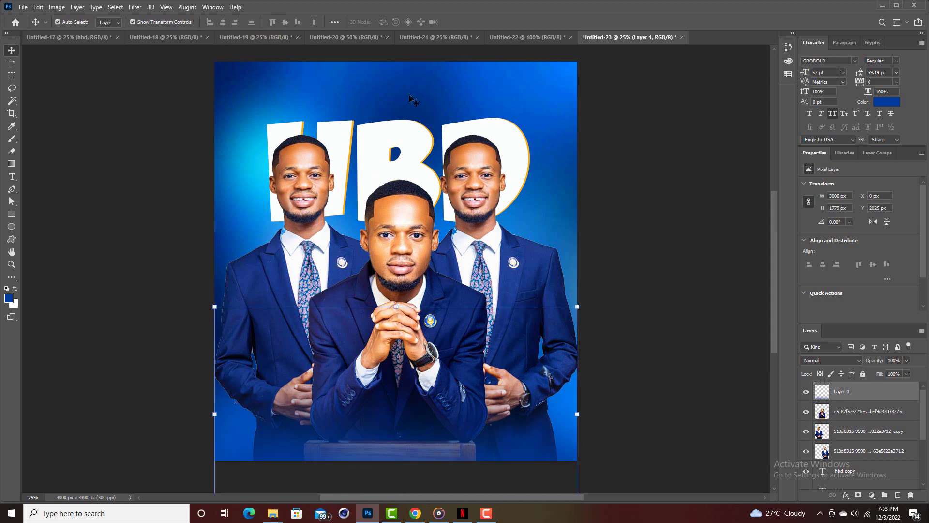
click(633, 203)
mouse_move(511, 449)
mouse_down()
mouse_move(512, 463)
mouse_move(513, 447)
mouse_up()
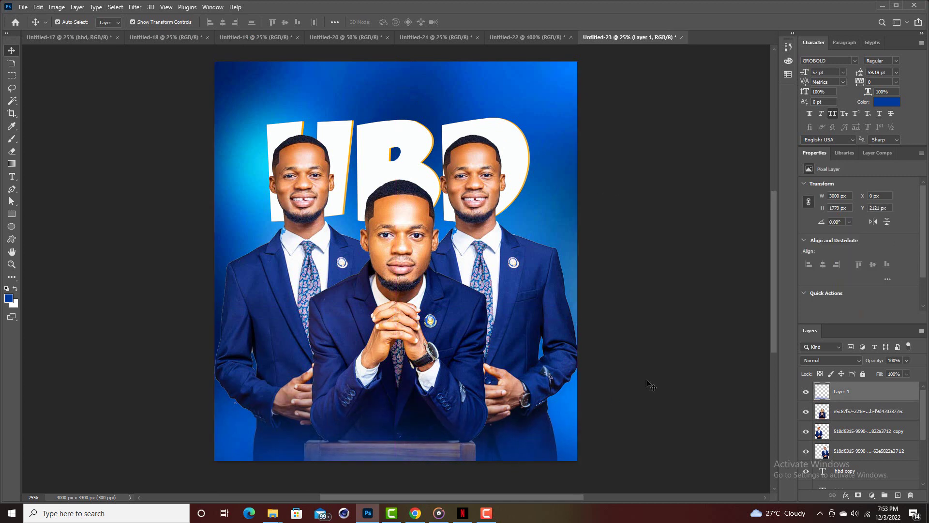
click(502, 441)
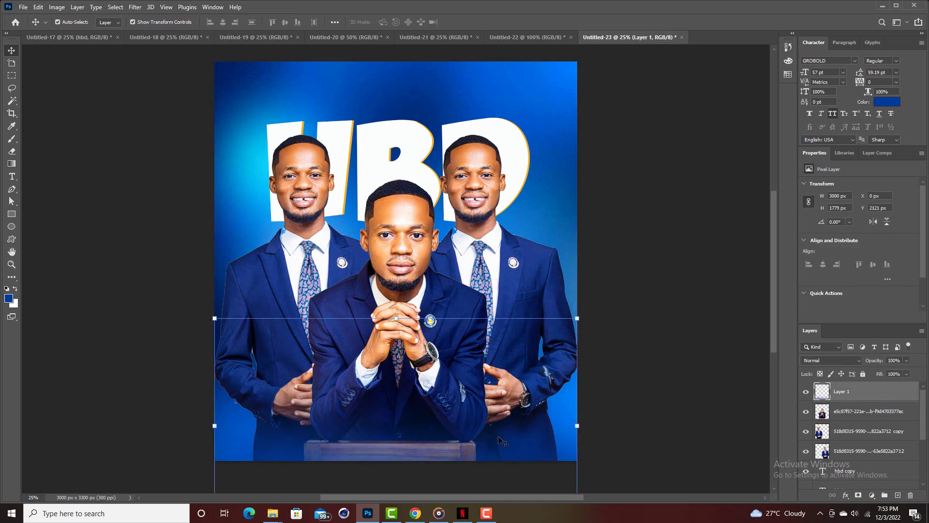
- Duplicate the blue fade layer and rotate the copy -90.15° so it runs along the flyer's right edge
key(ctrl)
drag(498, 437, 503, 336)
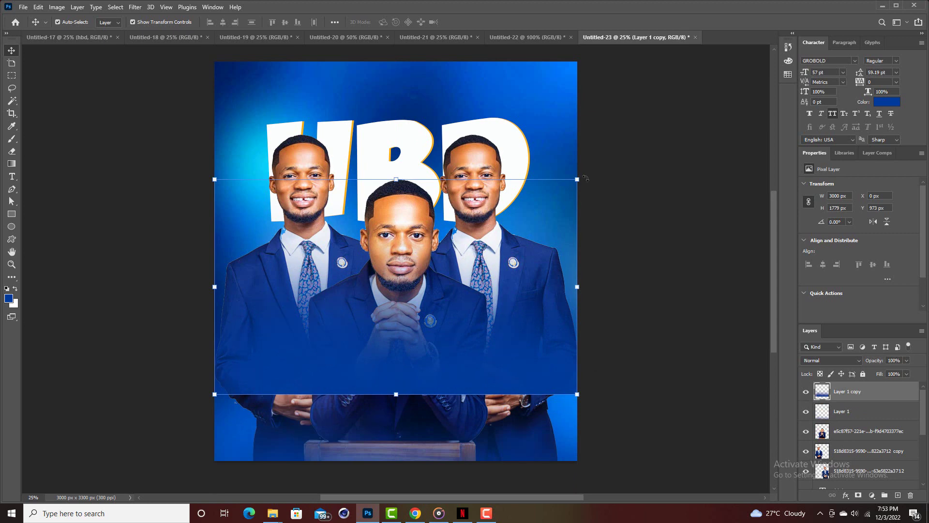
drag(593, 177, 589, 125)
key(ctrl+z)
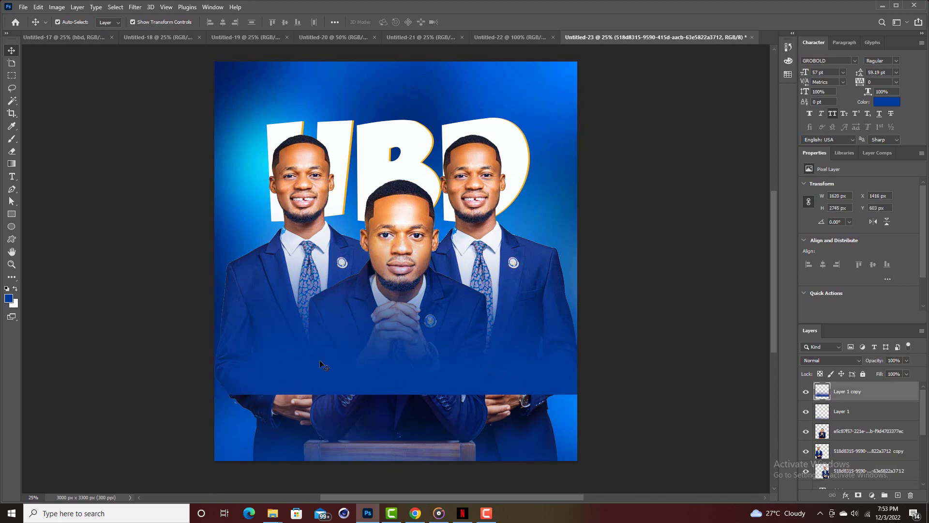
drag(588, 180, 289, 114)
drag(495, 234, 639, 240)
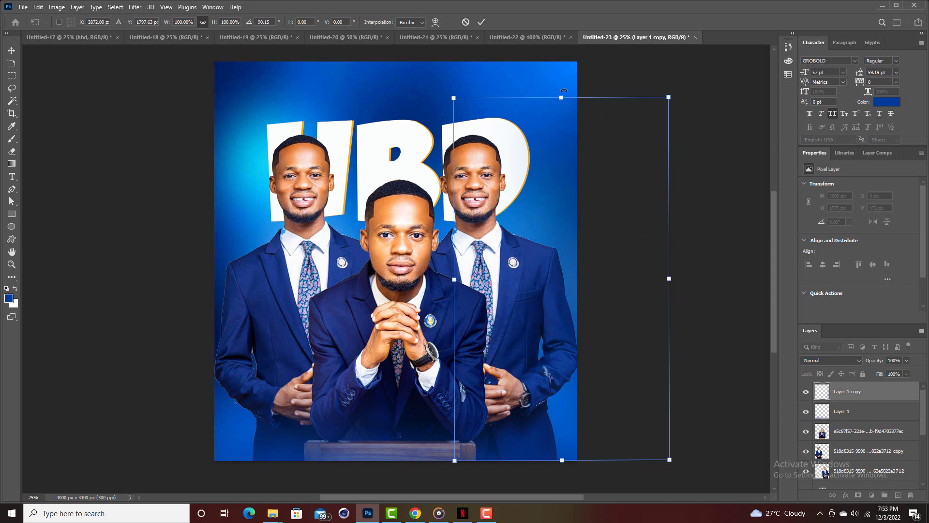
- Scale the vertical blue fade to 113.85% and shift it outward to X 2089 px
drag(562, 95, 578, 57)
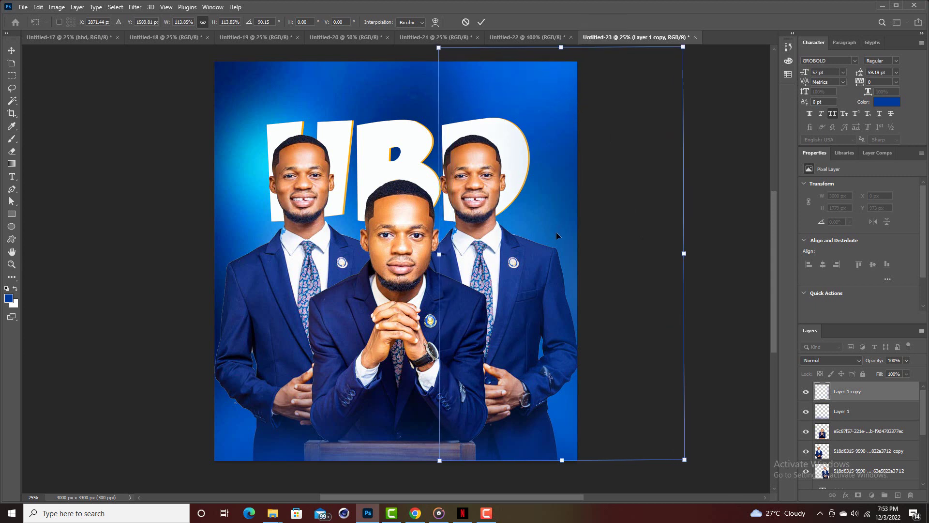
drag(555, 231, 561, 232)
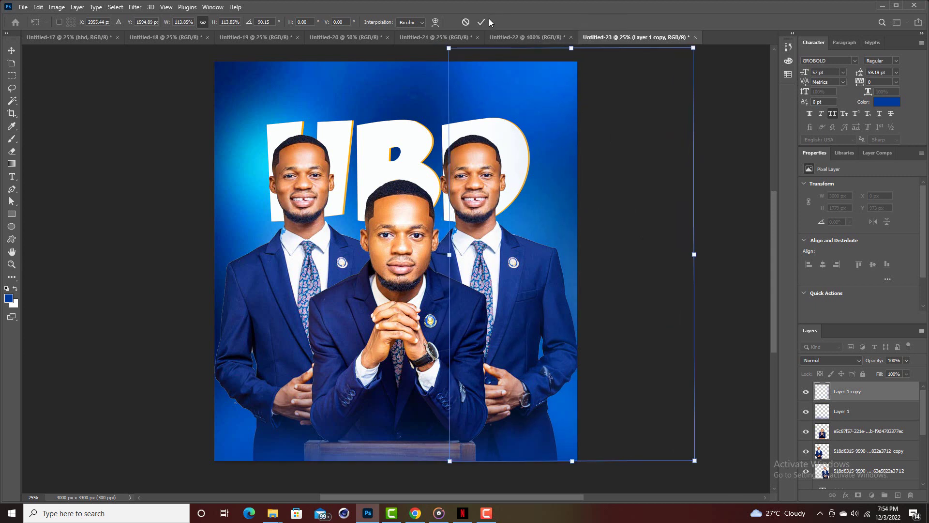
drag(565, 283, 583, 287)
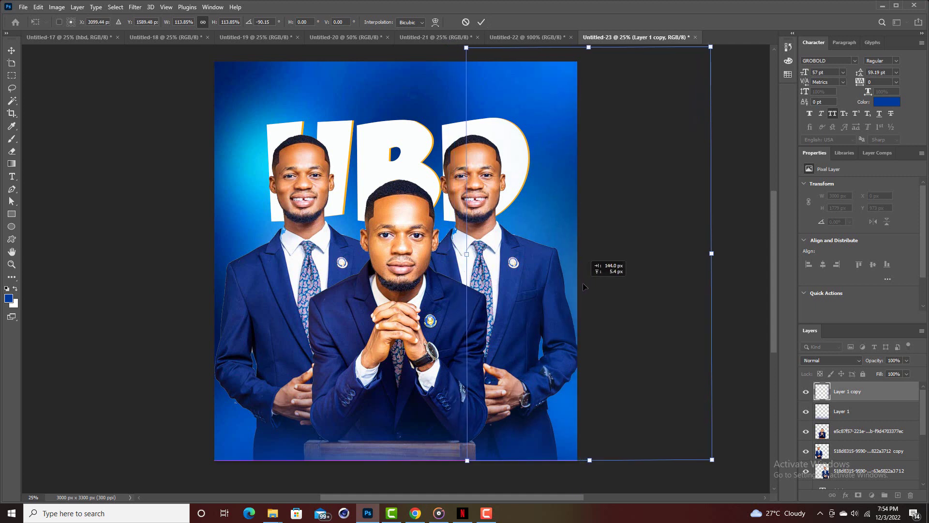
click(481, 22)
key(Return)
click(74, 281)
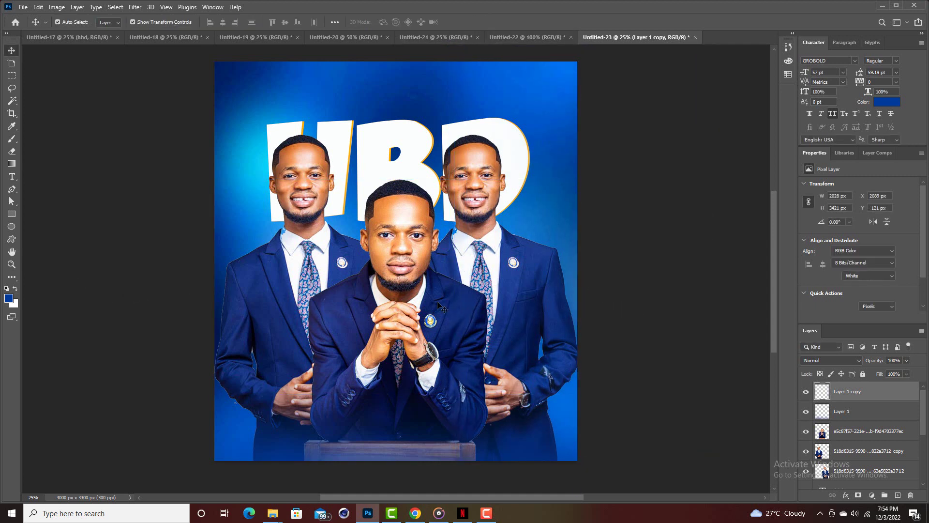
- Shift the vertical blue fade further outward to X 2169 px
click(548, 273)
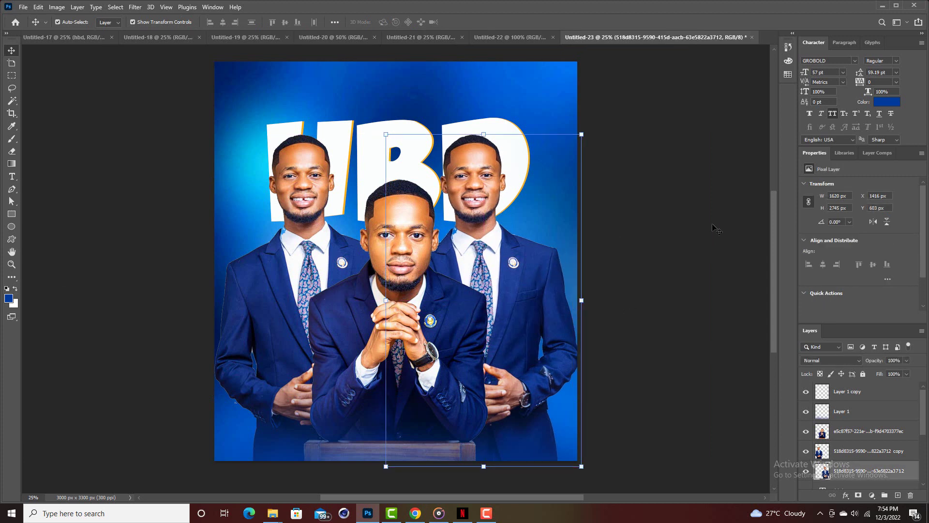
ctrl+click(562, 164)
drag(562, 164, 572, 165)
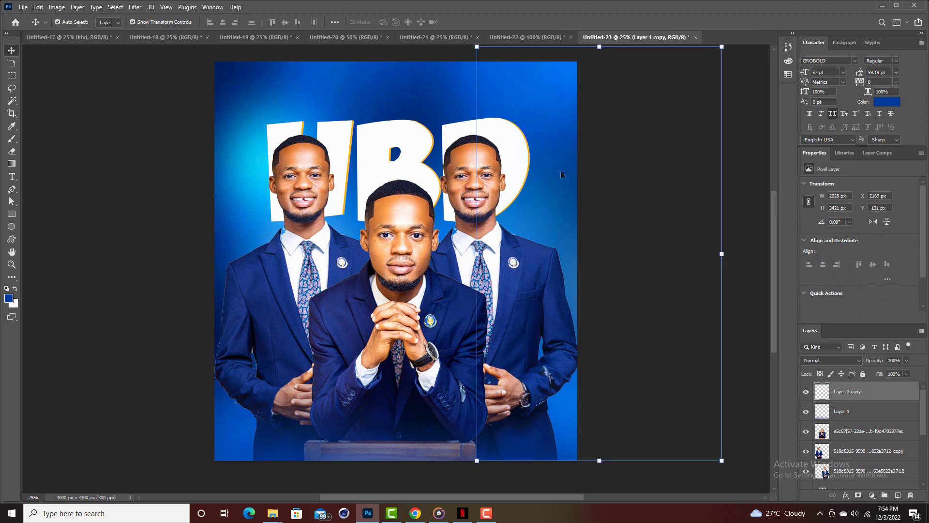
click(561, 171)
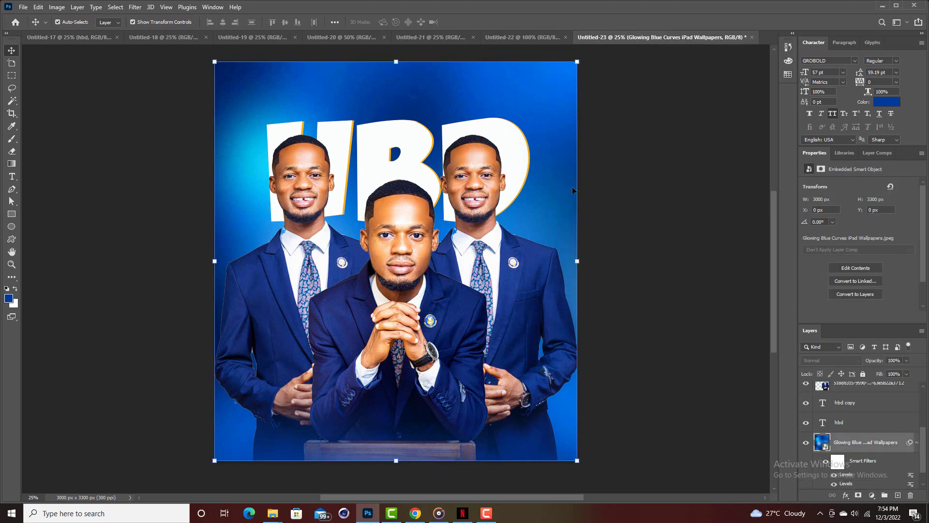
- Duplicate the vertical blue fade layer on the flyer's right edge
click(562, 200)
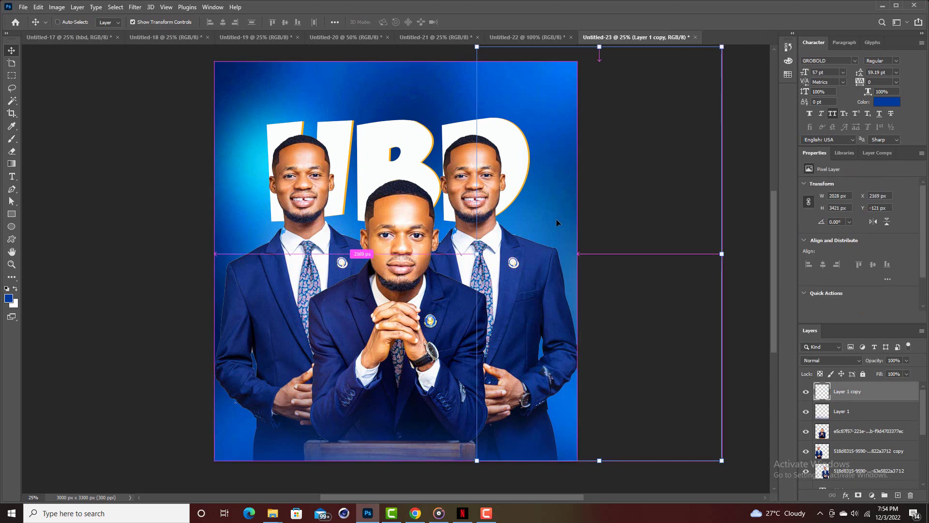
alt+click(555, 218)
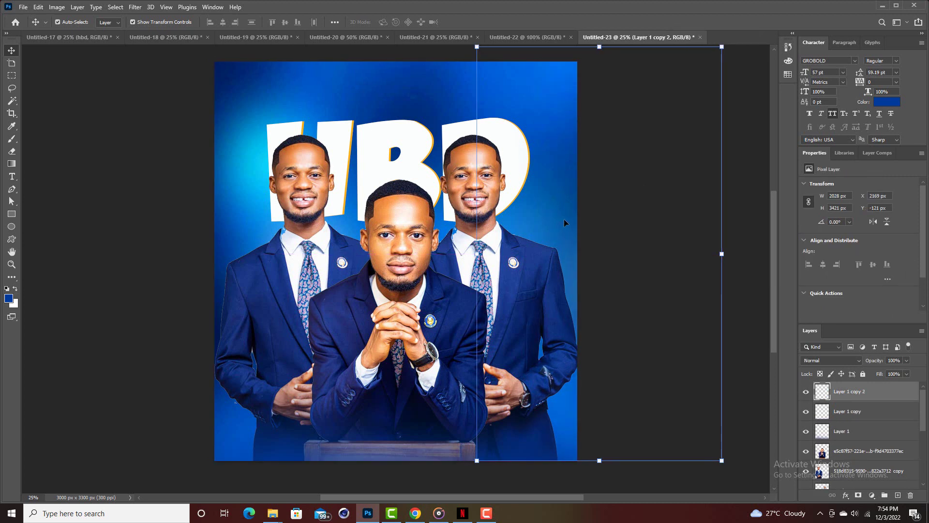
drag(564, 222, 441, 222)
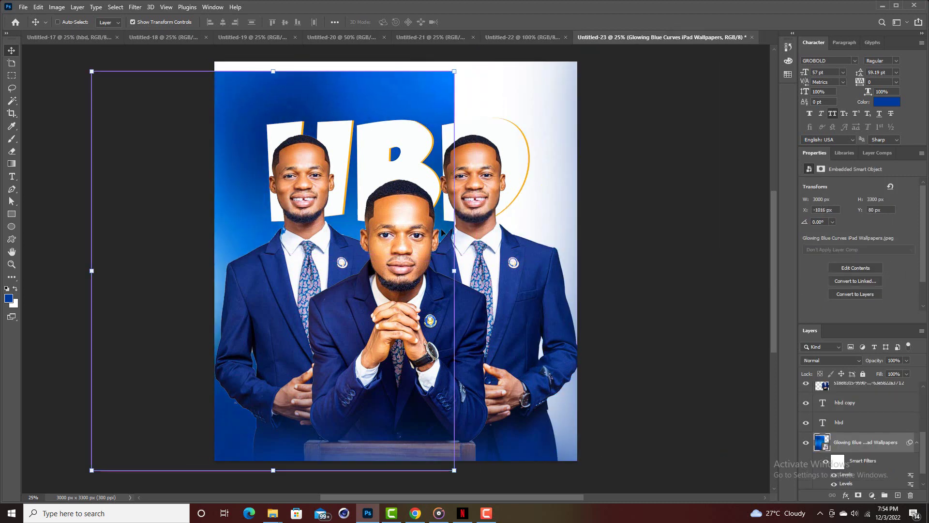
key(ctrl+z)
click(689, 221)
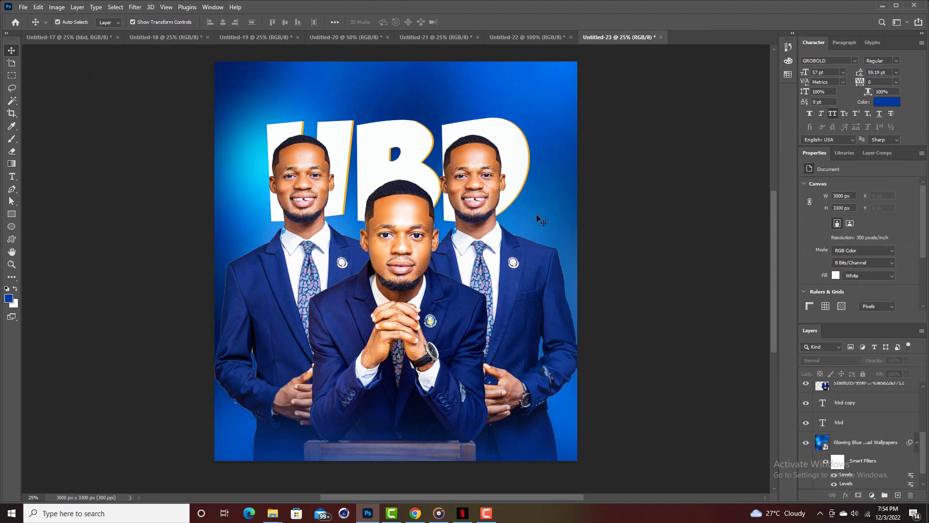
- Move the duplicated vertical fade to the flyer's left edge, flipped horizontally and centred at X 0 px
click(567, 217)
drag(568, 217, 236, 225)
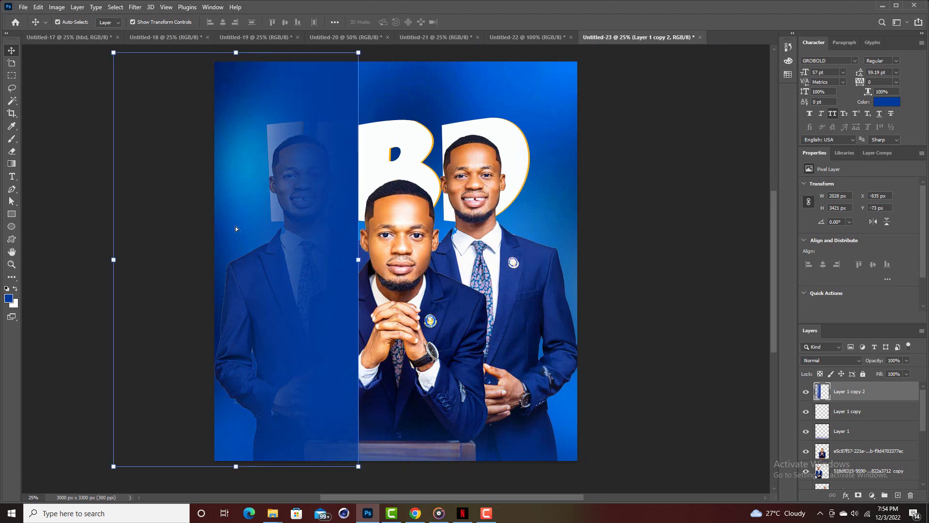
key(ctrl)
key(ctrl+t)
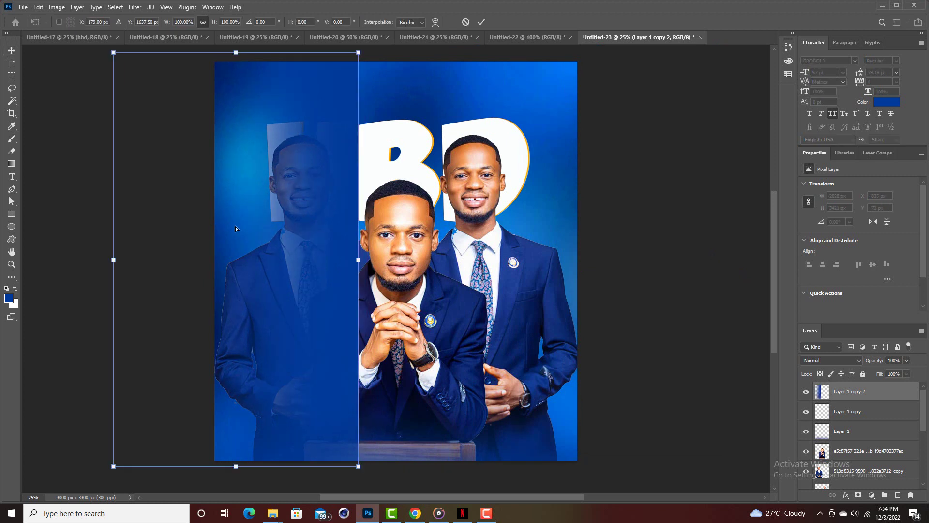
right_click(261, 222)
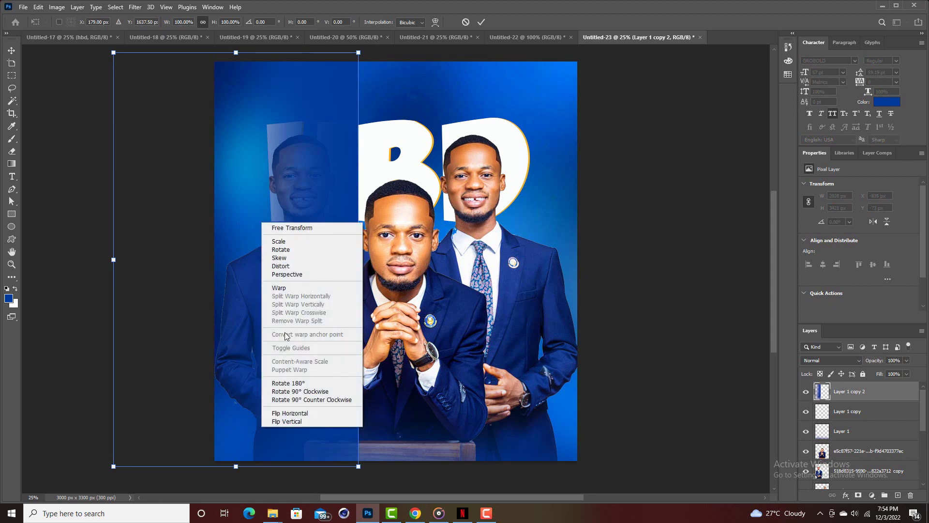
click(295, 412)
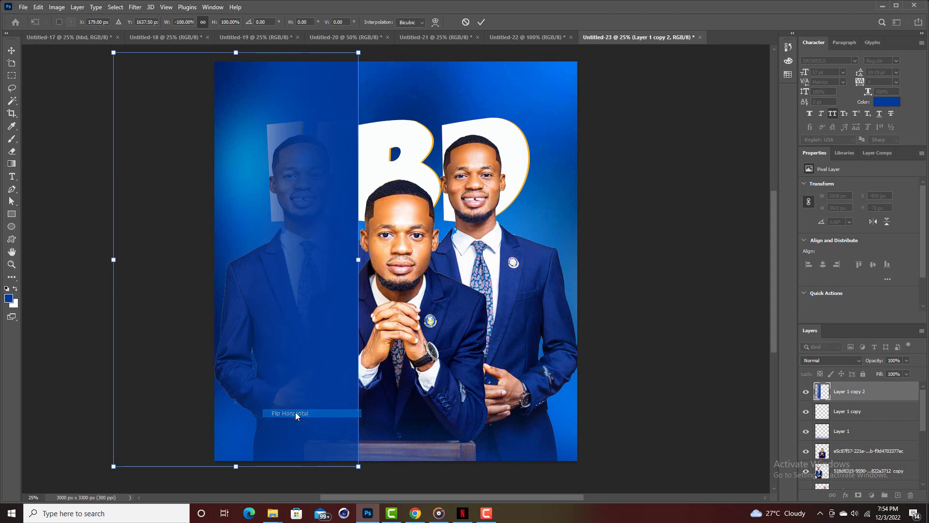
drag(234, 277, 216, 279)
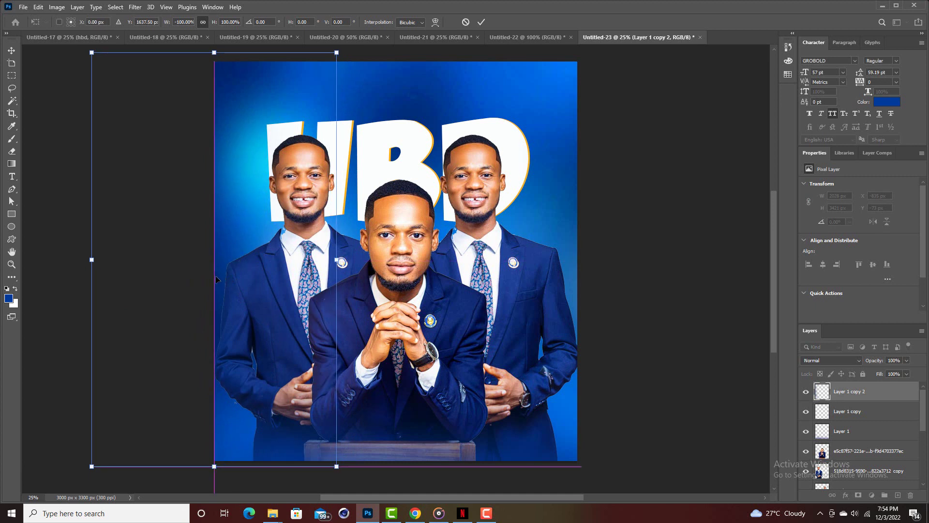
click(481, 22)
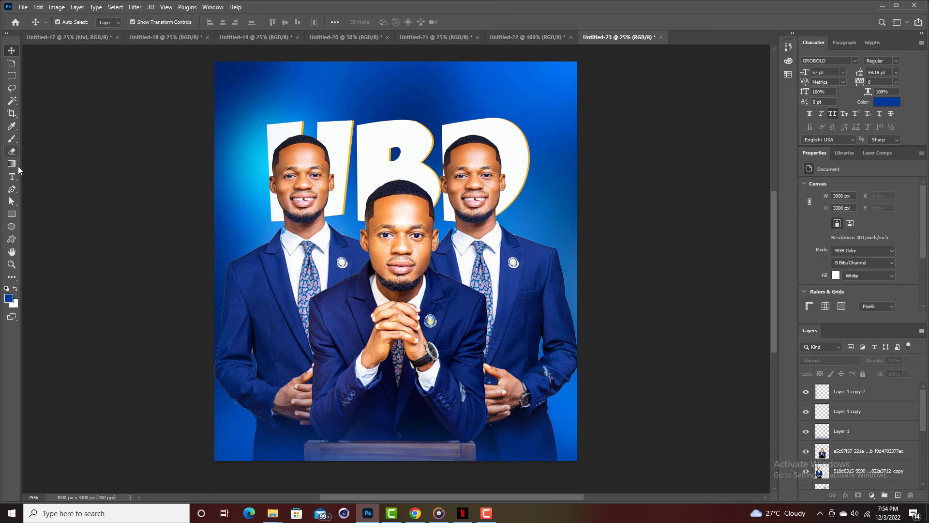
- Set up the Type tool with white text (ffffff) in the Gotham font, Book style
click(12, 176)
click(392, 22)
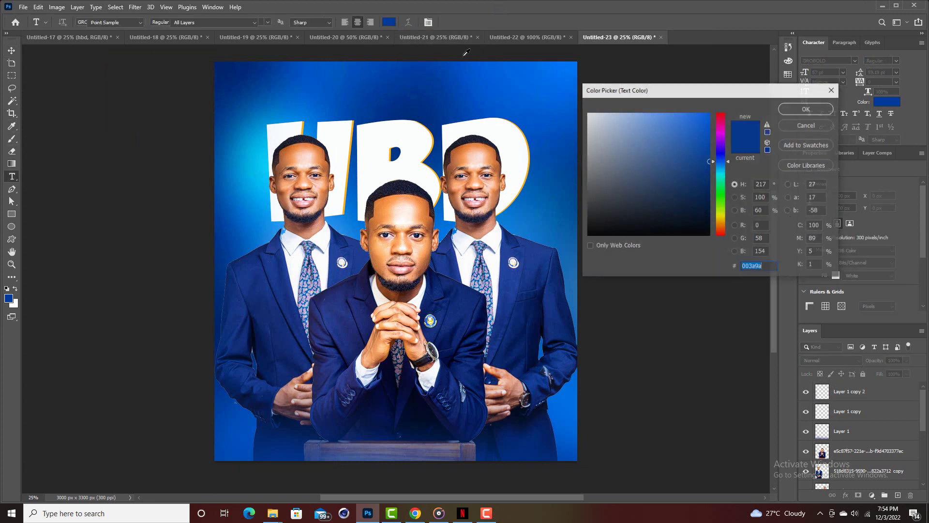
text(ffffff)
click(812, 108)
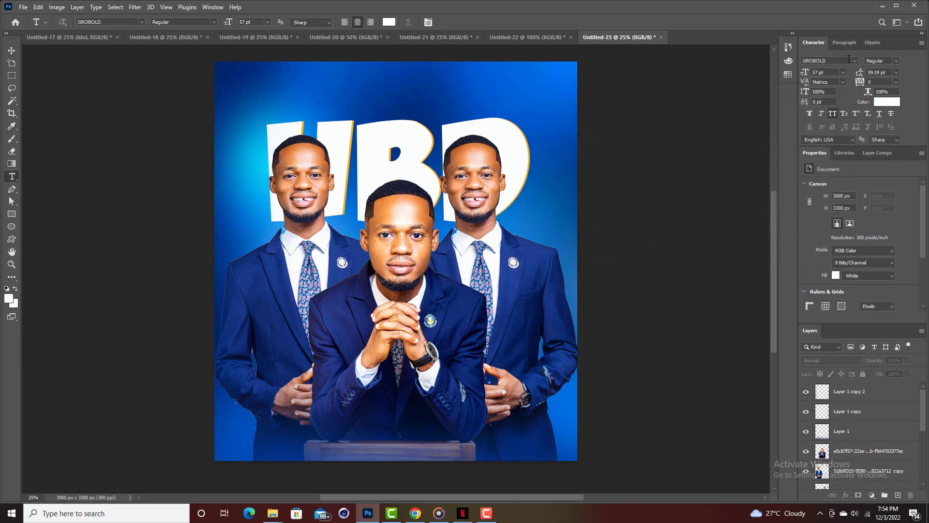
click(854, 61)
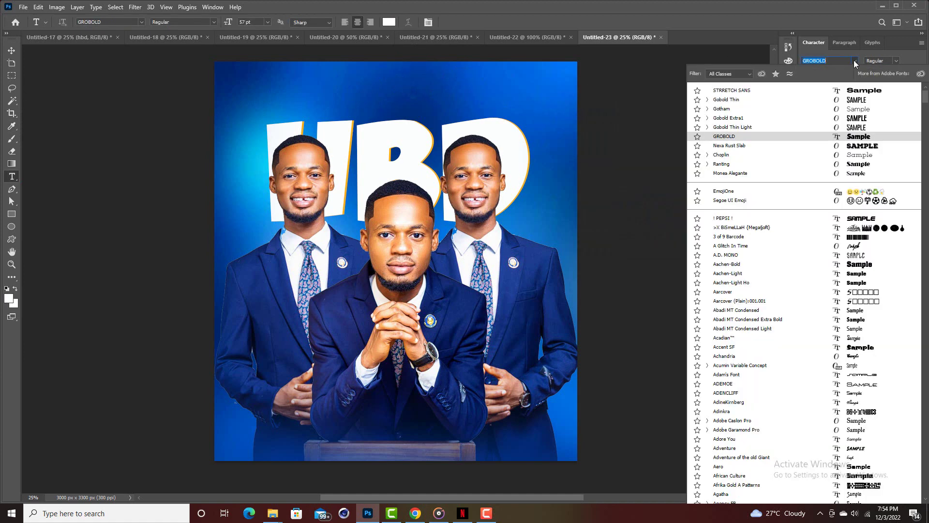
click(855, 108)
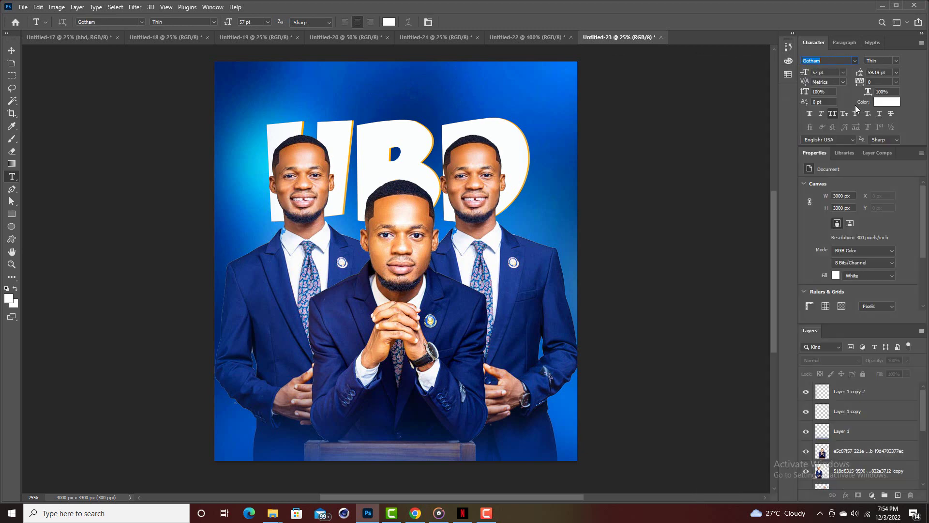
click(896, 61)
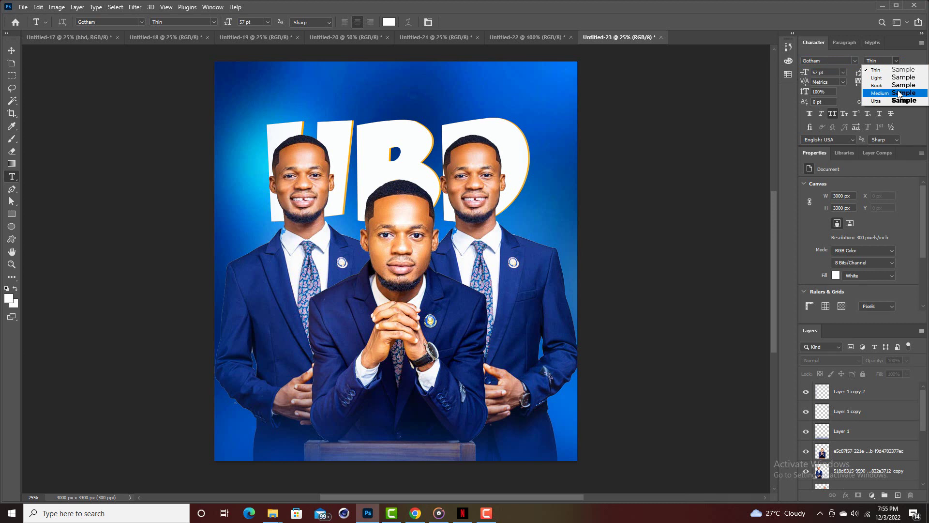
click(897, 85)
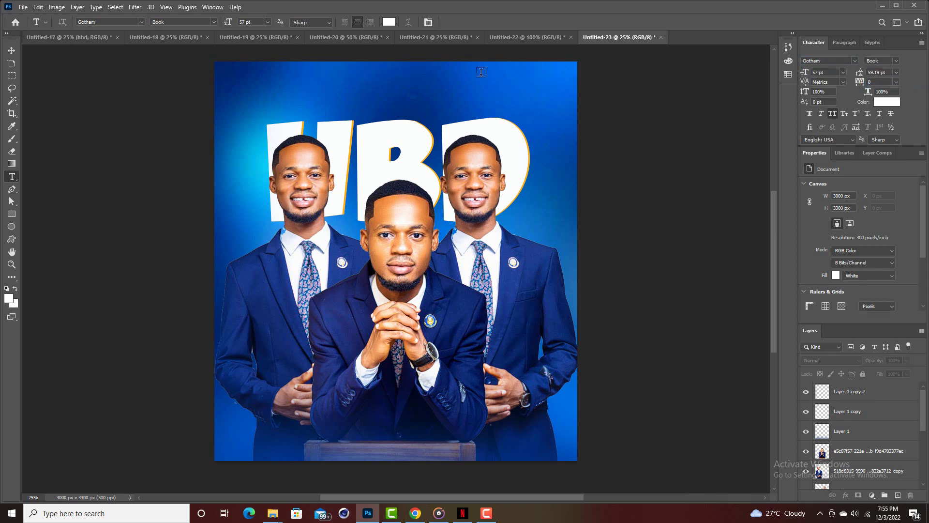
- Add a text line above the HBD lettering reading HAPPY BIRTHDAY followed by the celebrant's first name
click(349, 91)
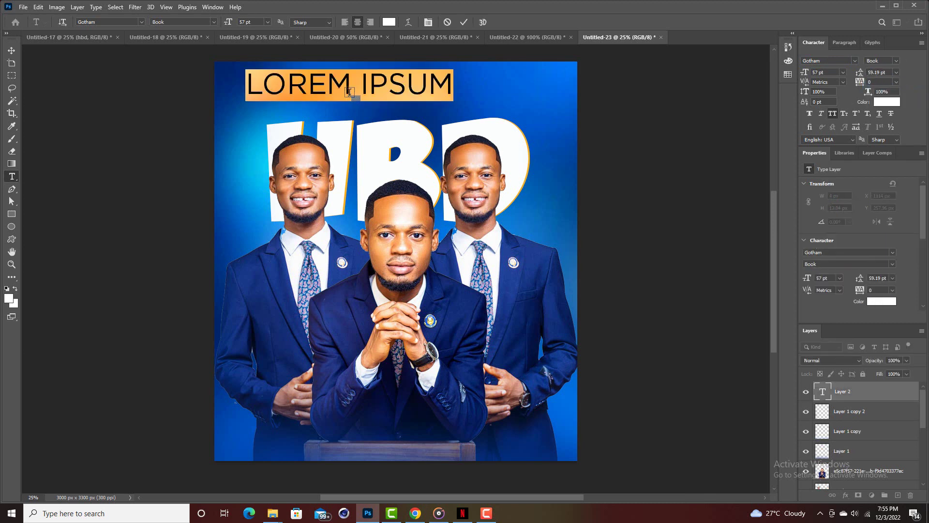
text(HA)
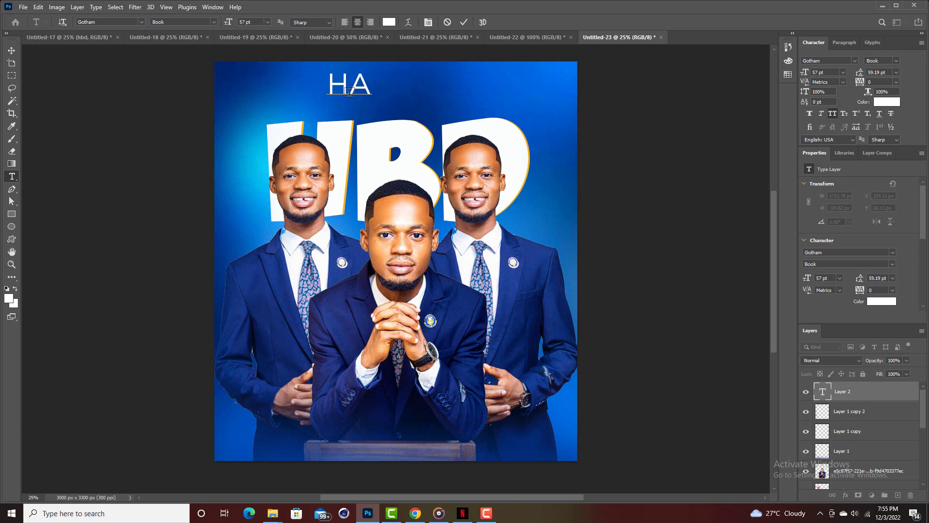
text(PPY)
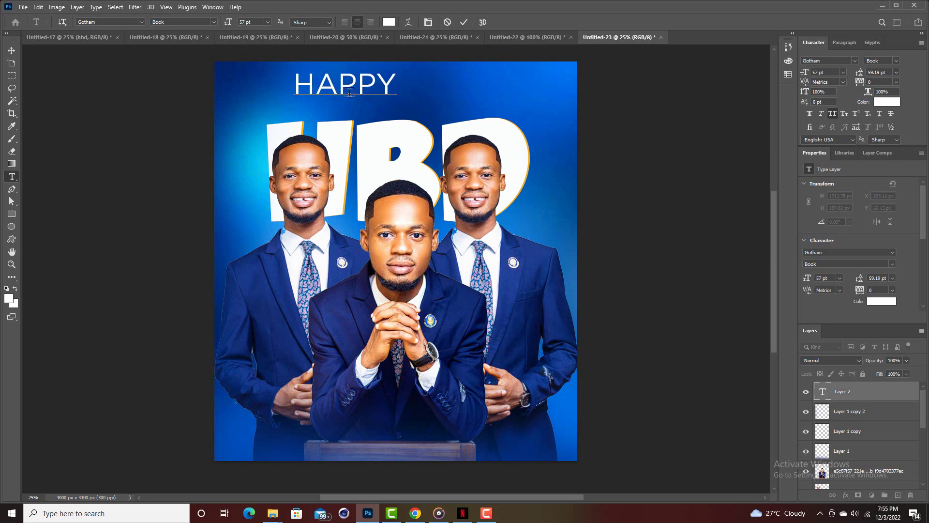
text( BIRTH)
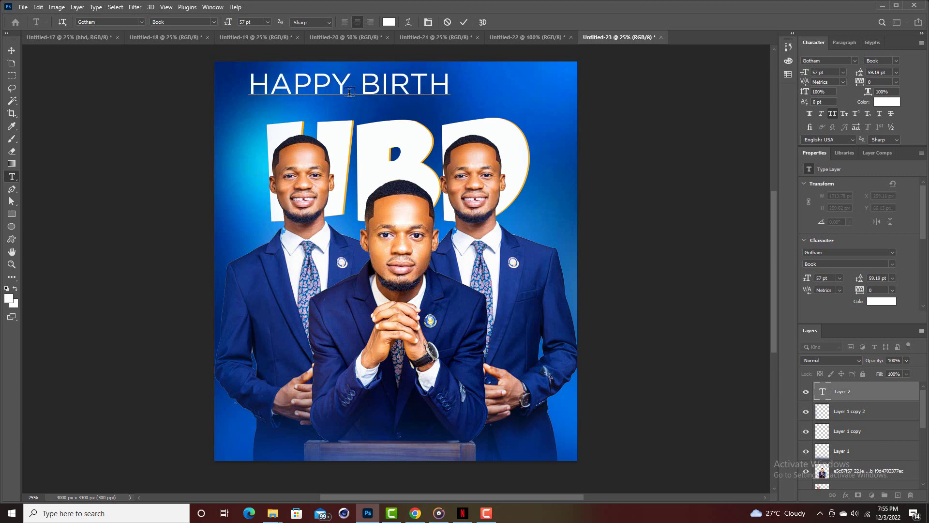
text(DAY)
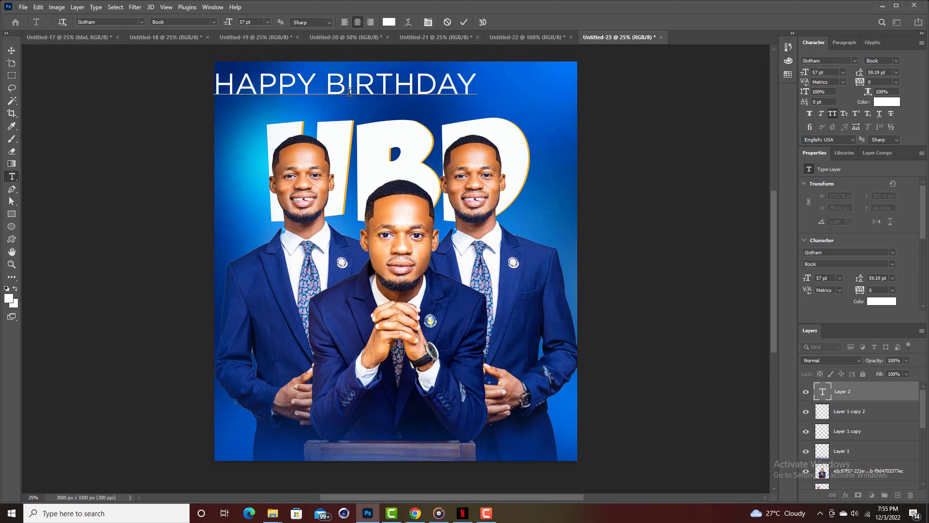
text( ABDU)
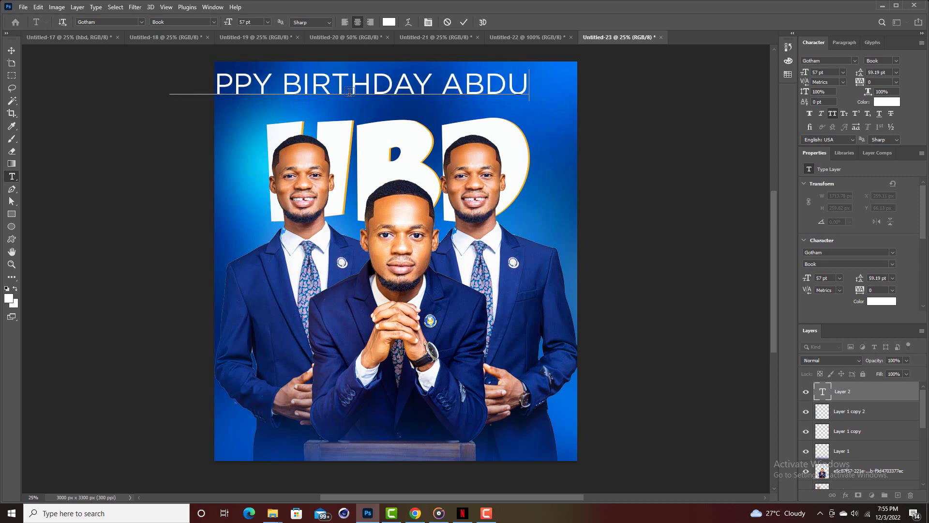
text(L)
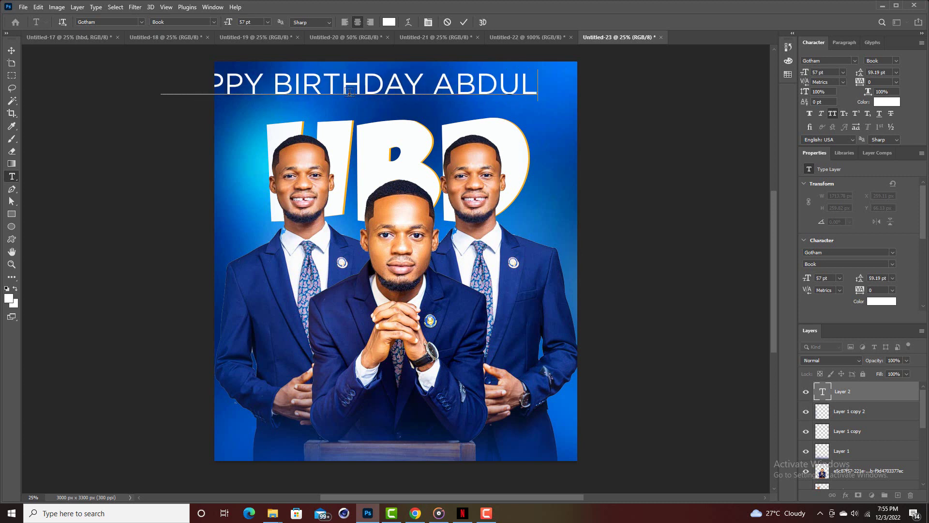
click(463, 22)
- Scale the birthday greeting to 23.02%, centre it above HBD at X 1500 px, and set its tracking to 780
click(12, 50)
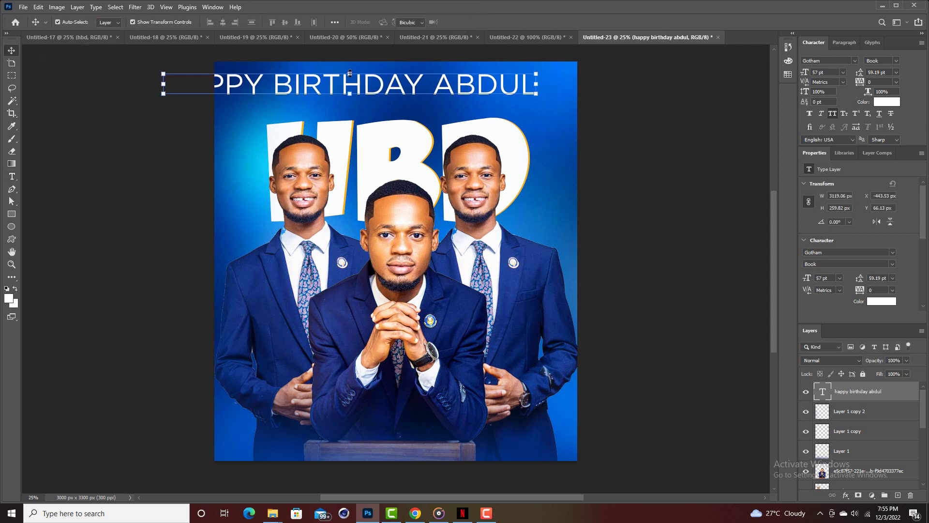
drag(349, 73, 414, 97)
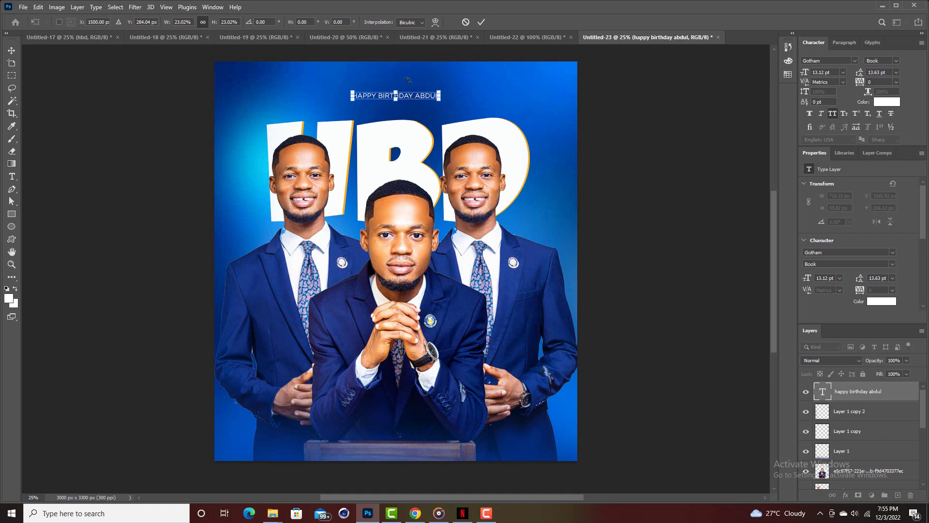
click(485, 21)
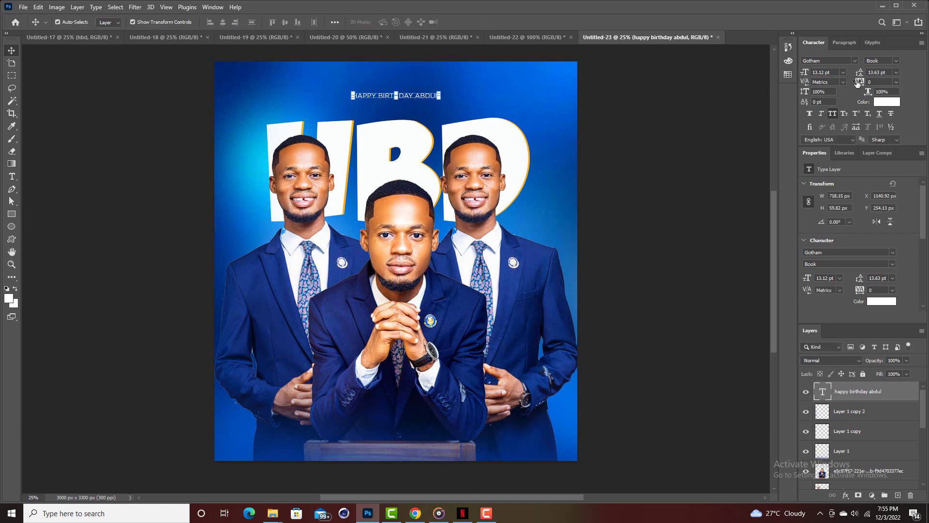
drag(858, 82, 872, 82)
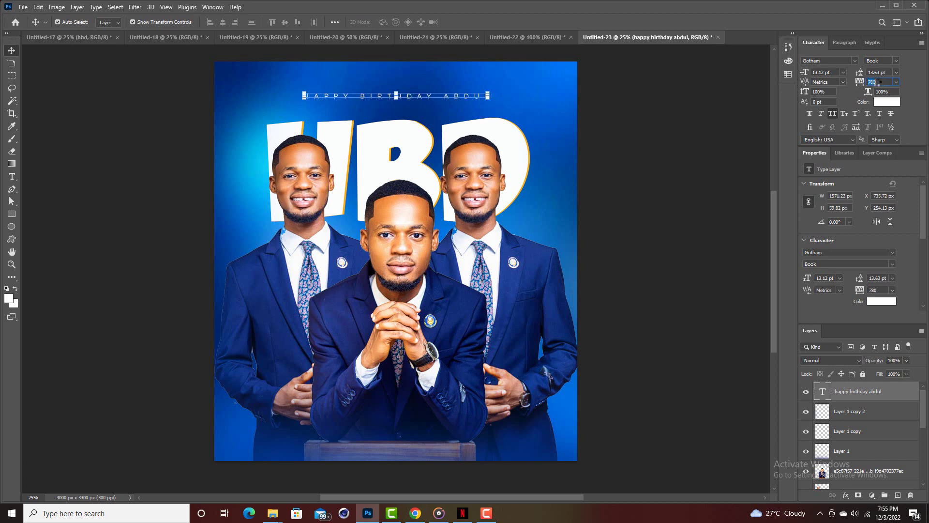
click(660, 138)
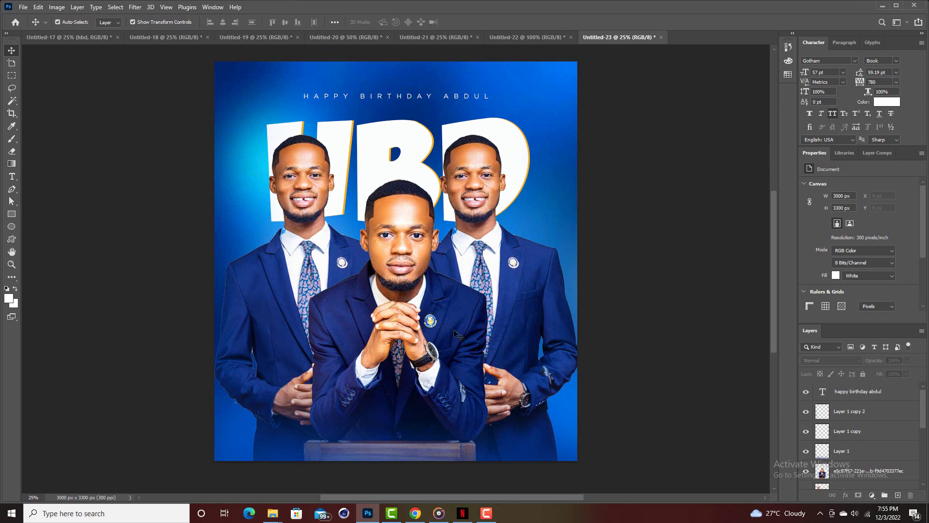
- Place the gold confetti image pngwing.com (18) from the Downloads folder as an embedded layer over the flyer
click(23, 8)
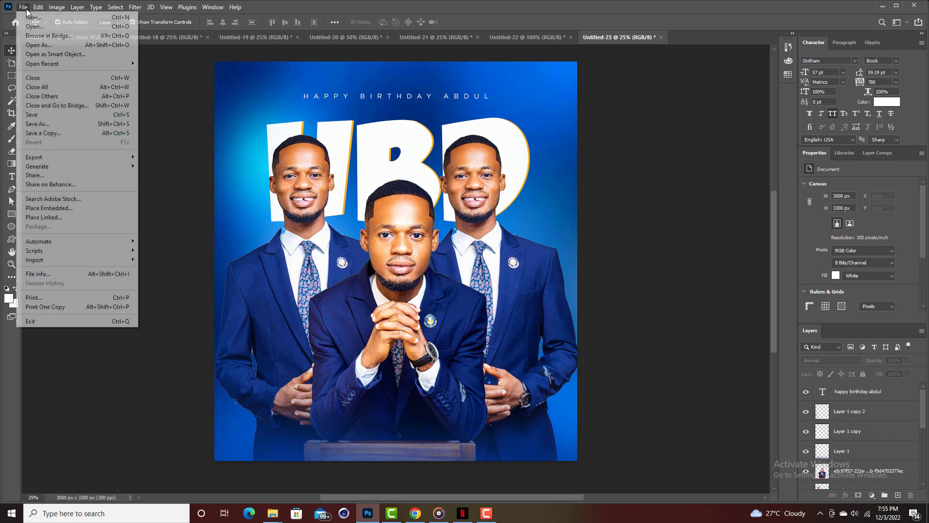
click(56, 205)
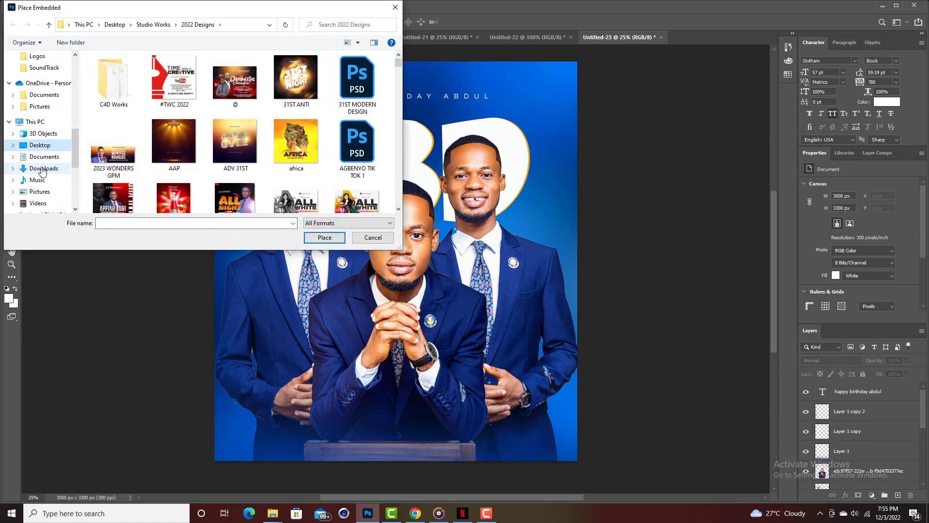
click(44, 168)
scroll(195, 97, down, 5)
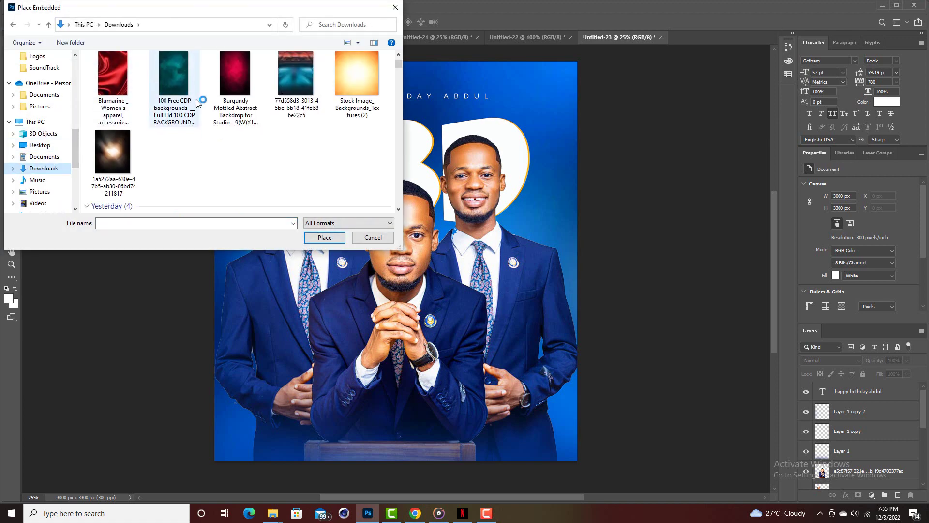
click(124, 151)
double_click(124, 151)
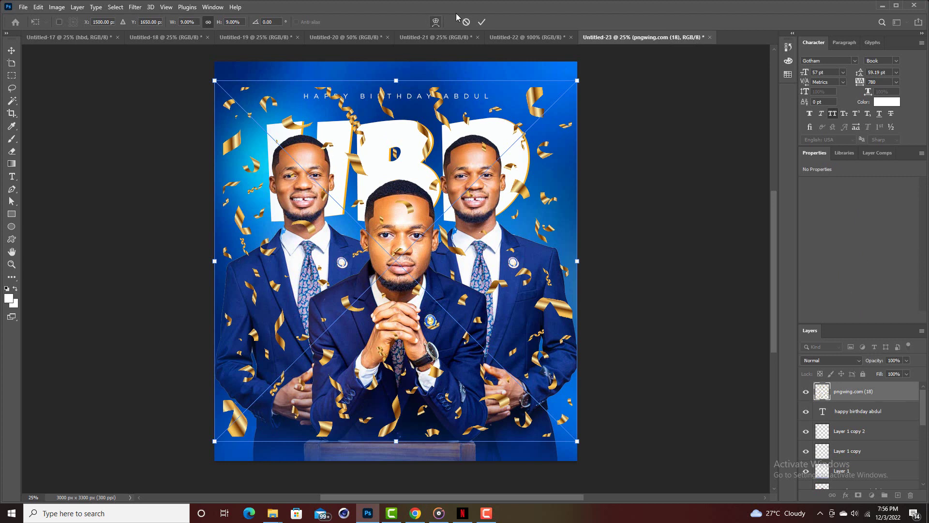
click(482, 22)
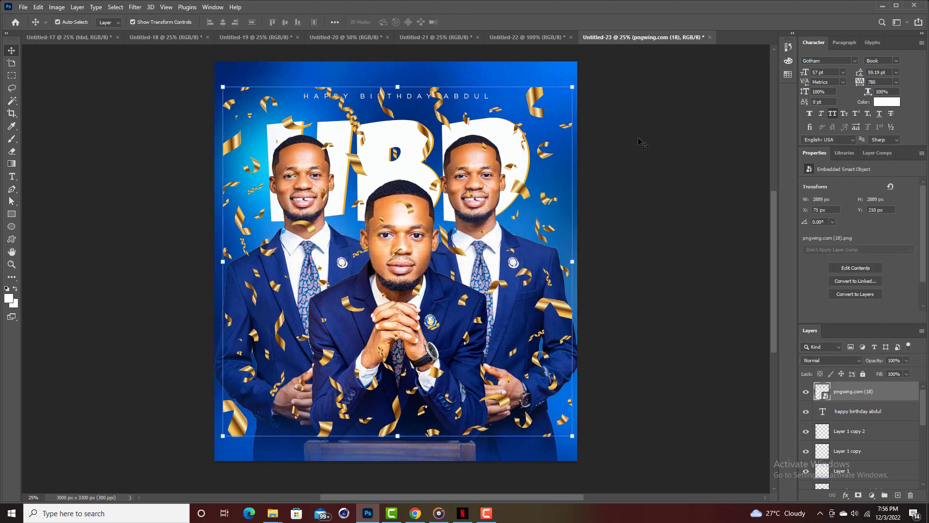
click(641, 142)
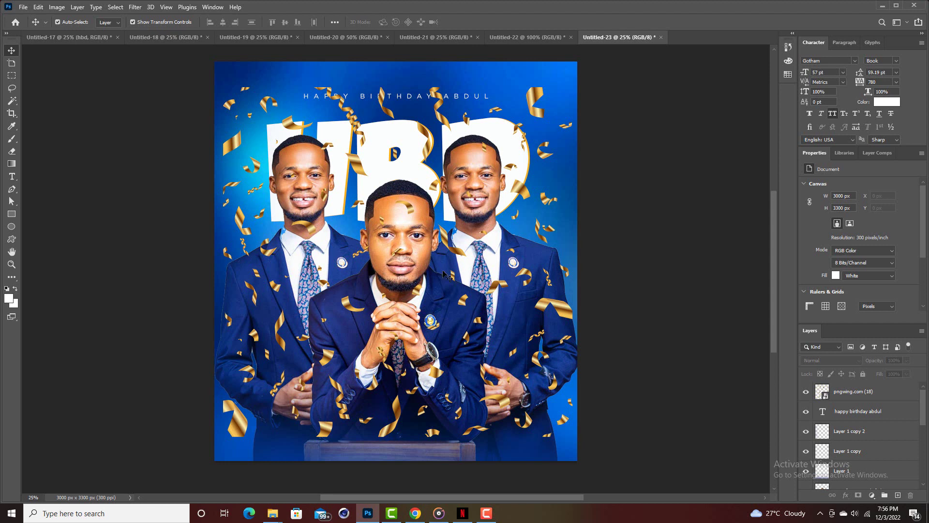
- Rasterize the pngwing.com (18) confetti smart object so that its pieces can be edited
click(409, 205)
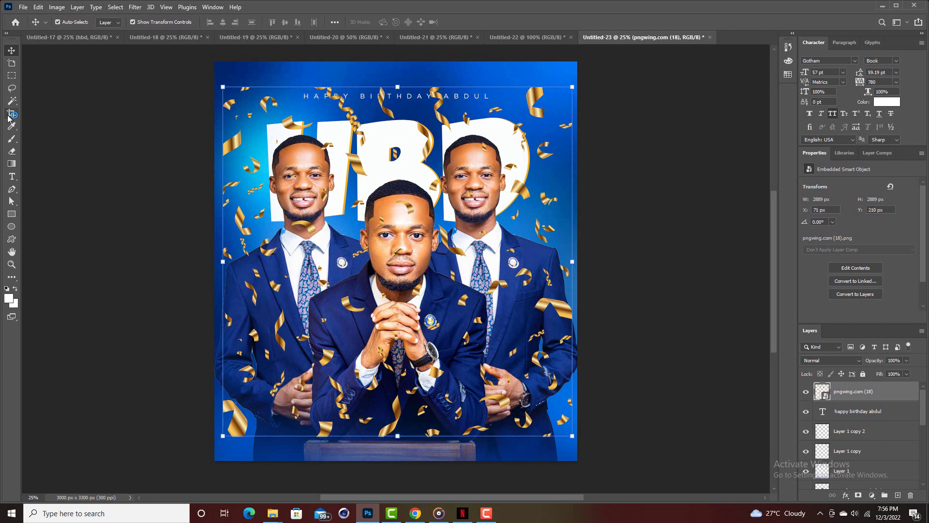
key(e)
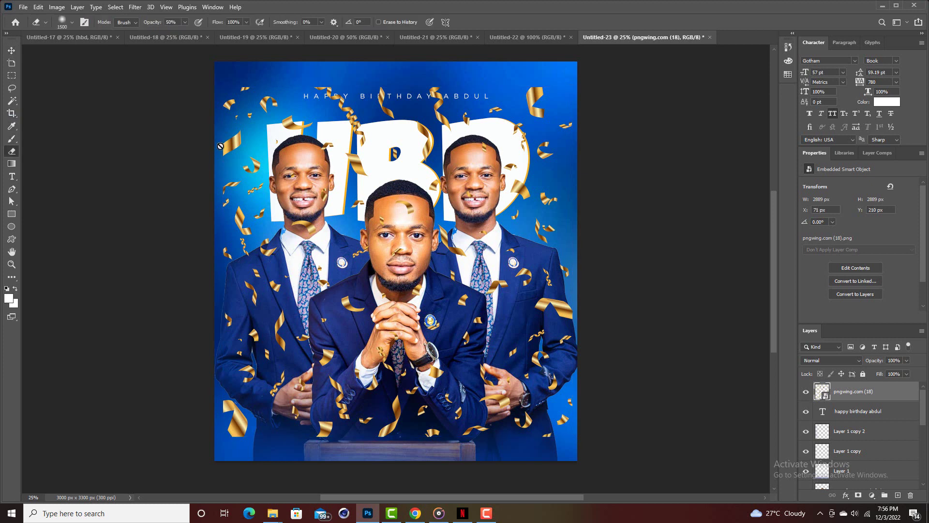
click(230, 145)
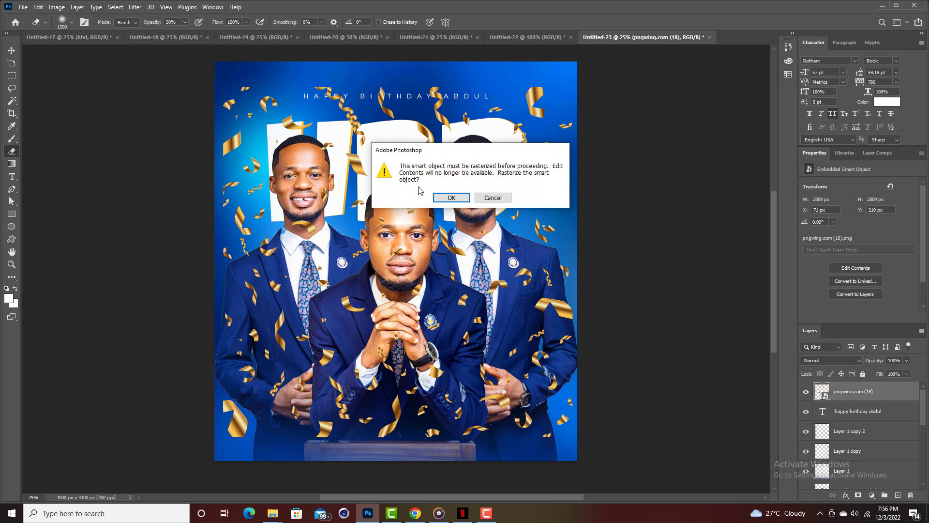
click(446, 197)
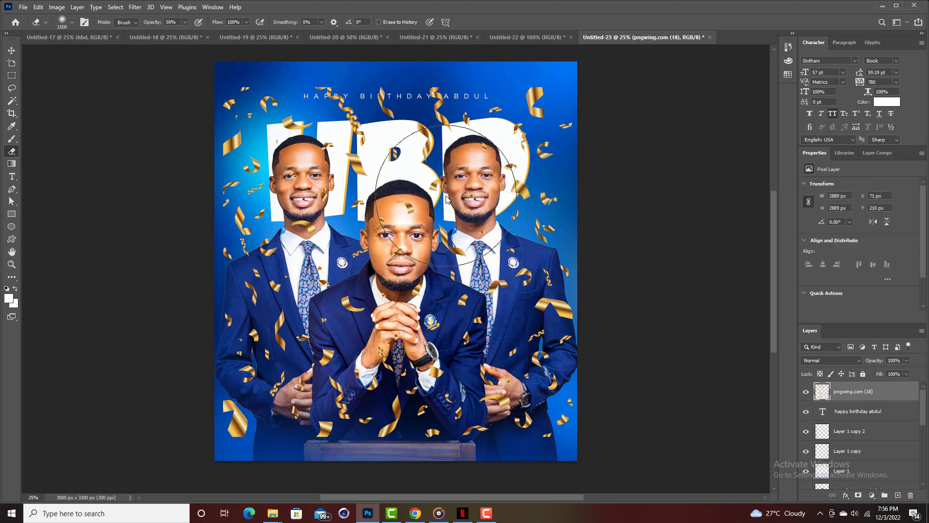
- Lasso the large gold ribbon in the flyer's lower-left corner with a 20 px feather and cut it to its own layer
click(11, 89)
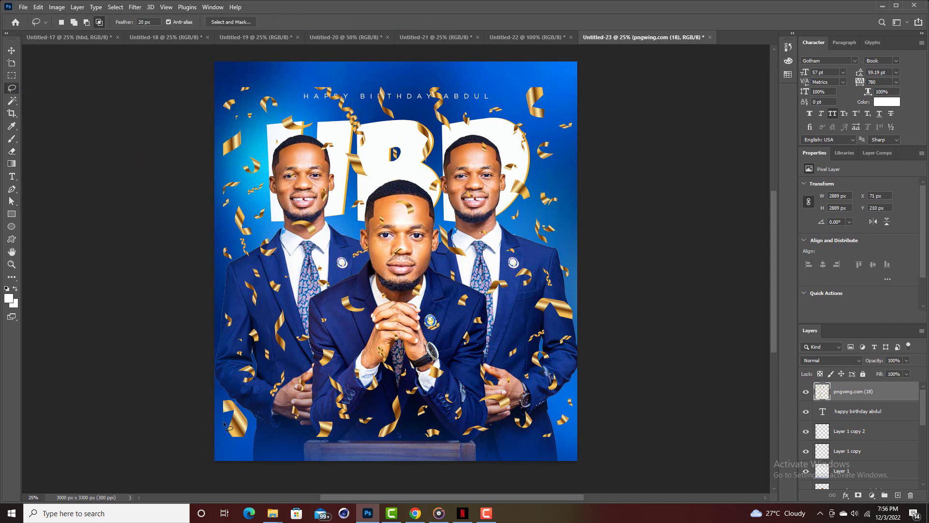
mouse_move(221, 425)
mouse_down()
mouse_move(222, 396)
mouse_move(240, 395)
mouse_move(251, 446)
mouse_move(223, 452)
mouse_move(221, 426)
mouse_up()
right_click(237, 427)
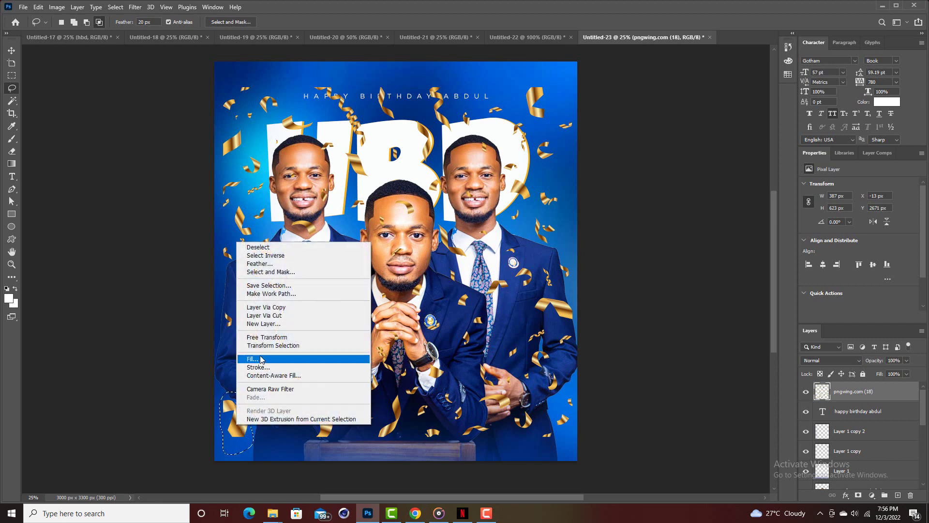
click(265, 317)
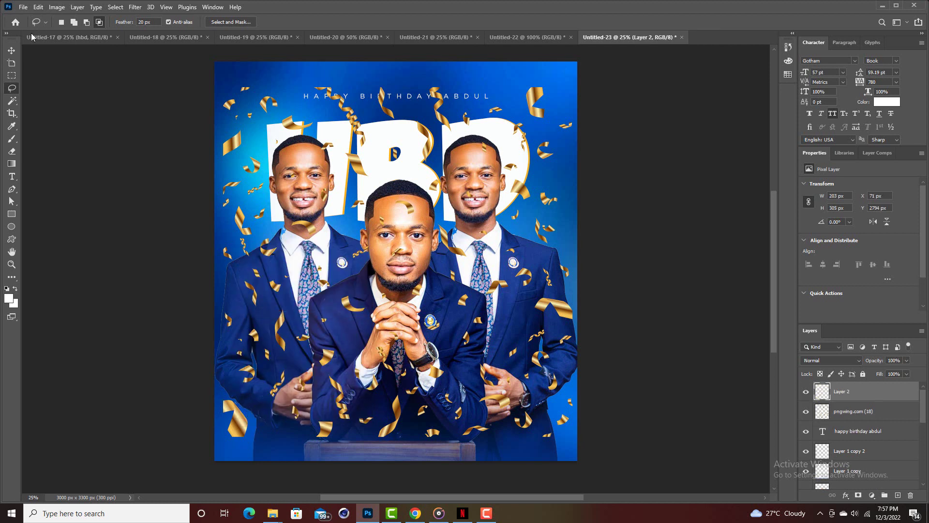
click(11, 50)
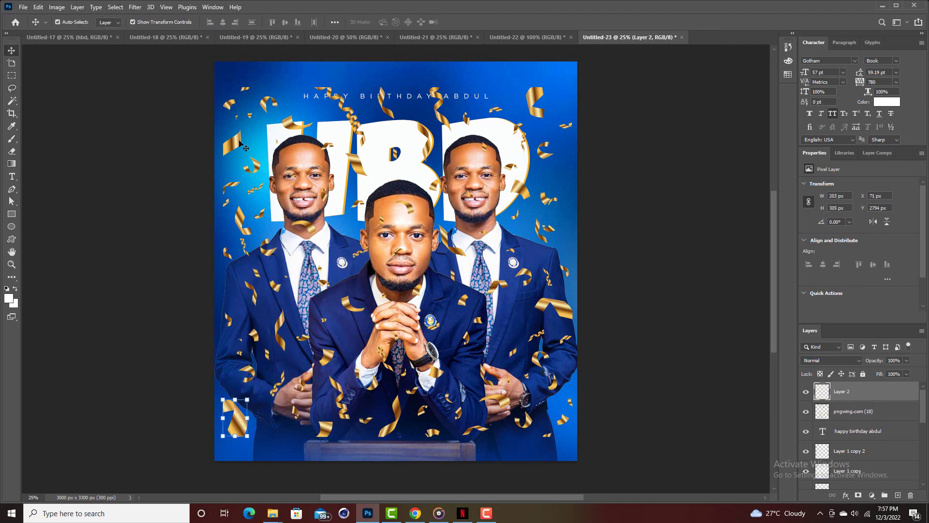
- Lasso the gold ribbon over the right portrait's outer sleeve on the confetti layer and cut it to its own layer
click(227, 144)
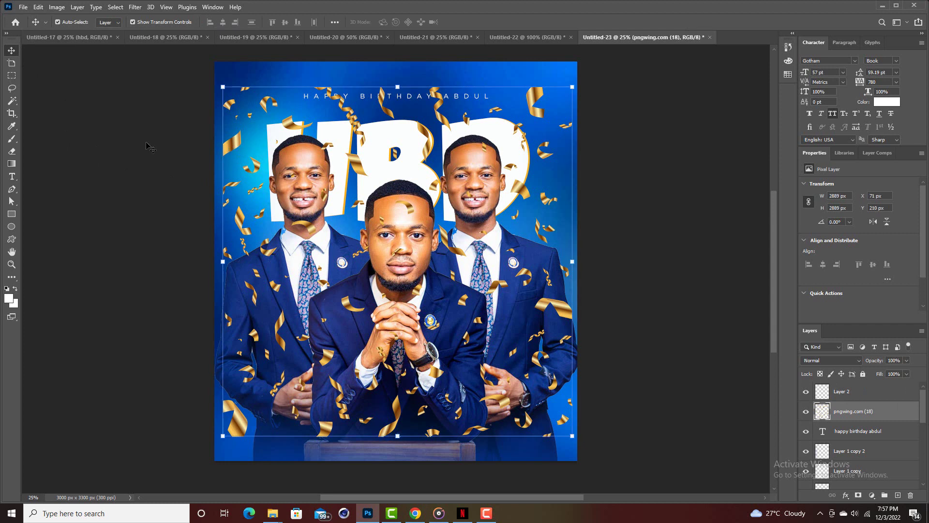
click(12, 88)
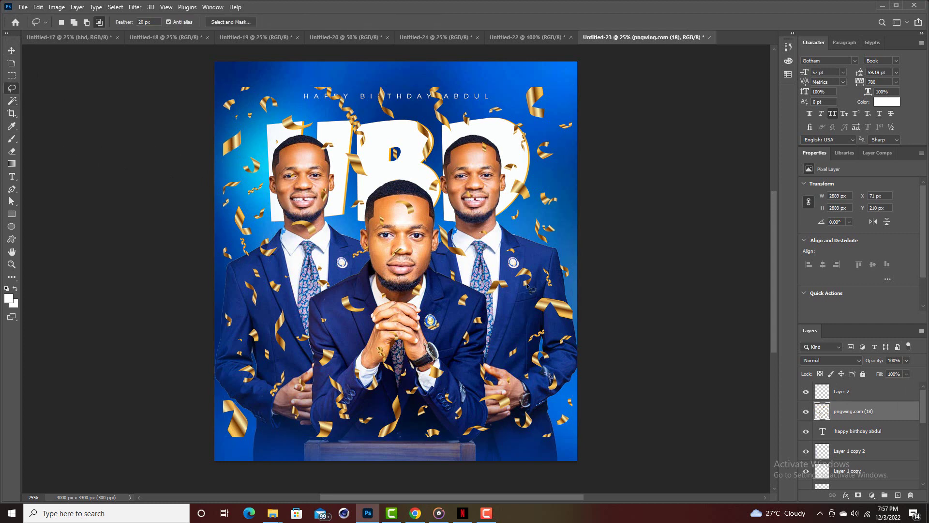
mouse_move(529, 305)
mouse_down()
mouse_move(562, 293)
mouse_move(573, 313)
mouse_move(561, 327)
mouse_move(538, 321)
mouse_move(529, 301)
mouse_up()
right_click(556, 305)
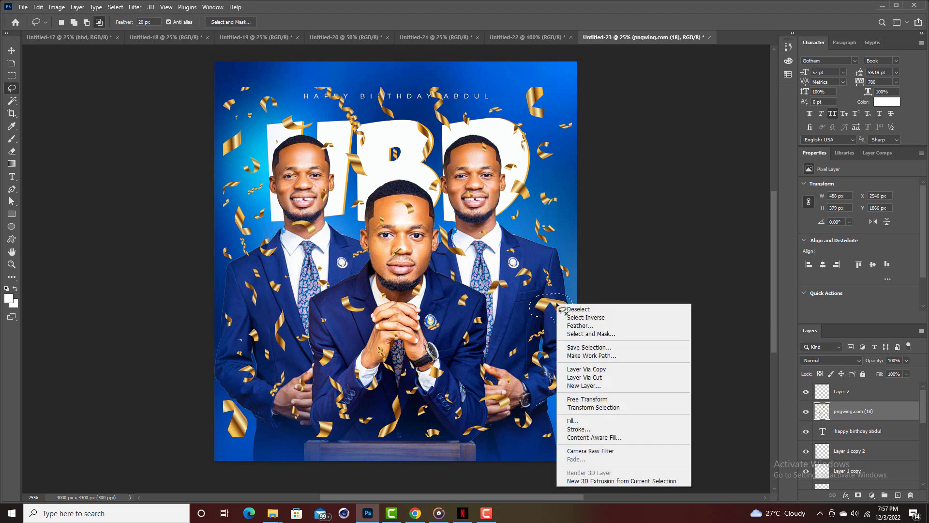
click(580, 377)
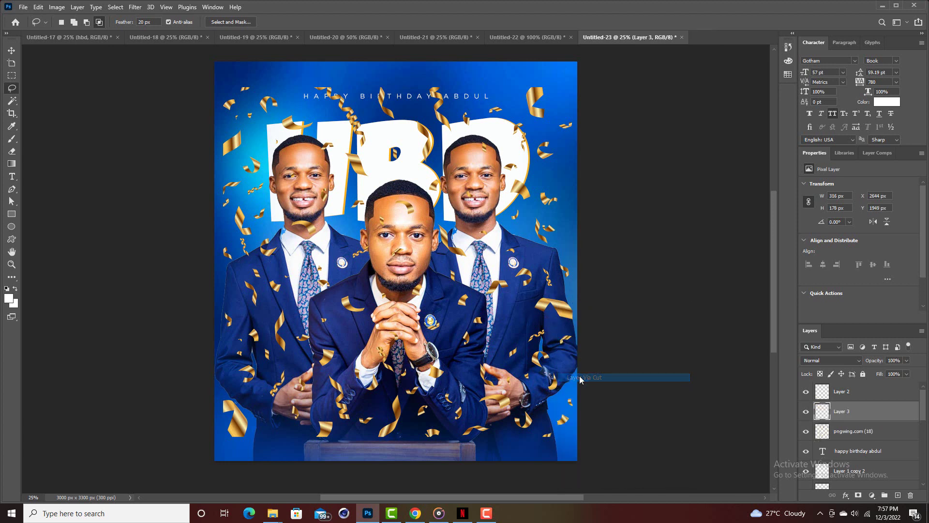
click(11, 50)
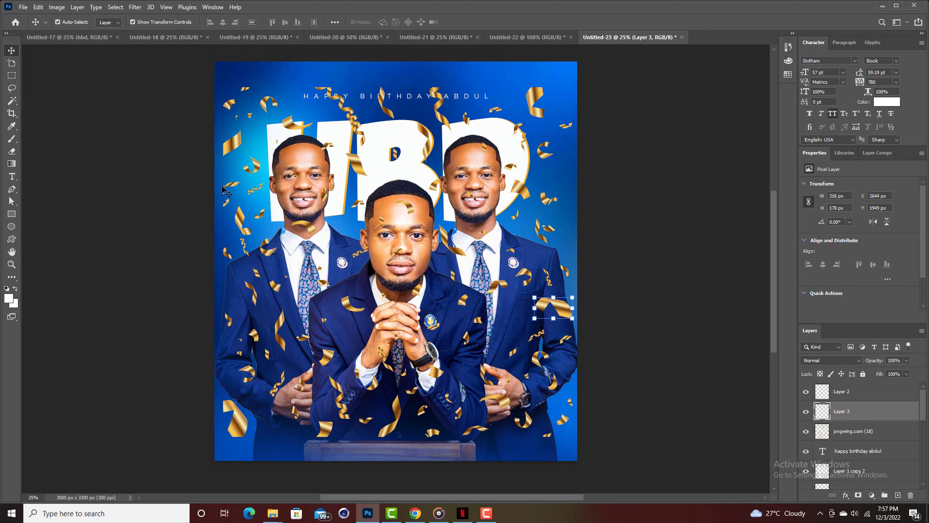
- Lasso the curved gold ribbon over the right portrait's hands on the confetti layer and cut it to its own layer
key(alt+bracketleft)
click(12, 88)
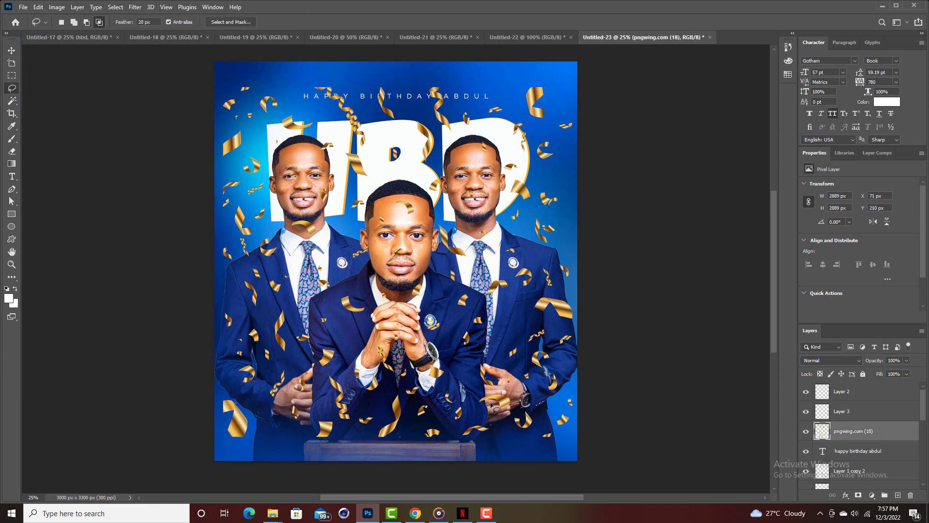
mouse_move(491, 404)
mouse_down()
mouse_move(472, 409)
mouse_move(472, 393)
mouse_move(491, 389)
mouse_move(522, 406)
mouse_move(504, 419)
mouse_move(491, 405)
mouse_up()
right_click(498, 397)
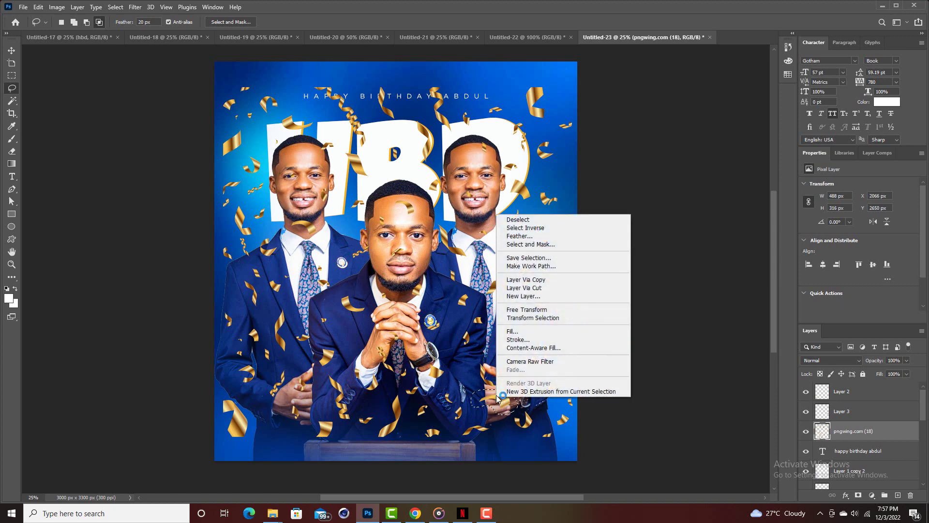
click(513, 288)
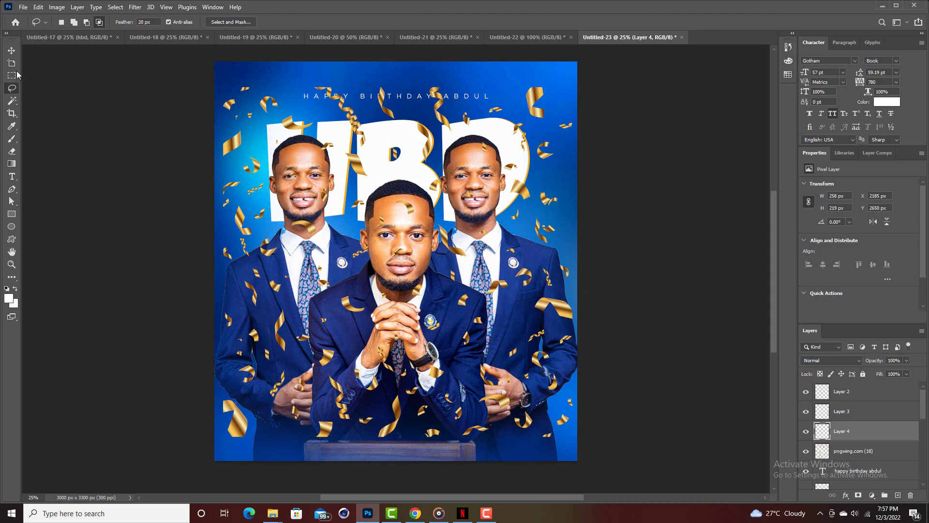
click(11, 50)
- Hide the pngwing.com (18) confetti layer, leaving the three cut-out ribbons on the flyer
click(238, 145)
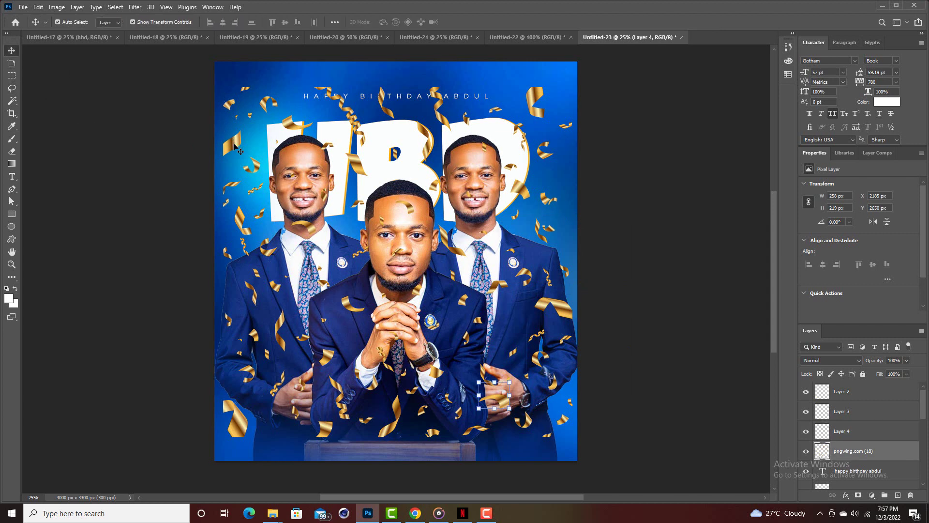
click(805, 451)
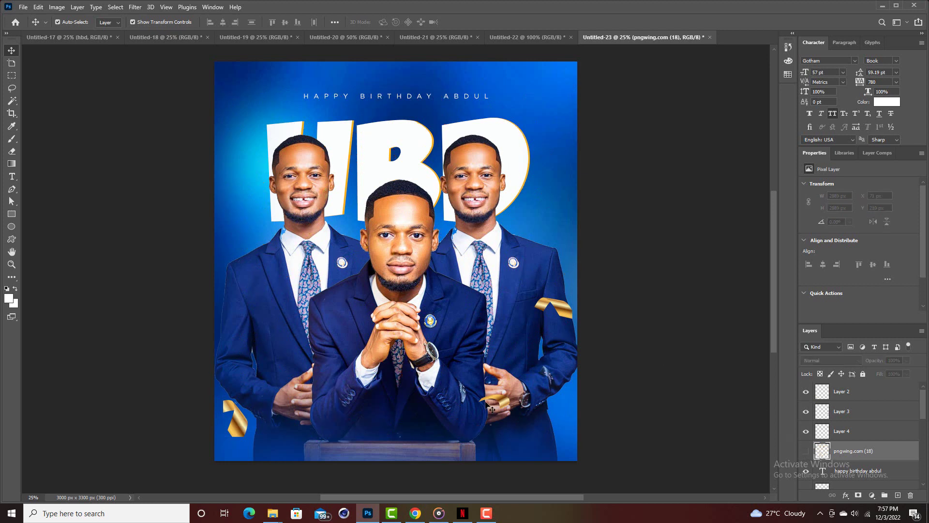
click(518, 317)
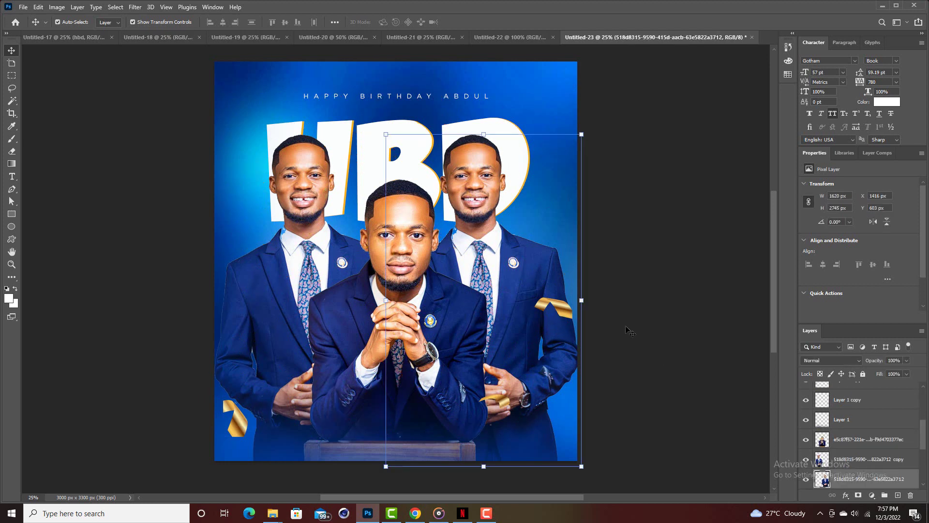
click(615, 315)
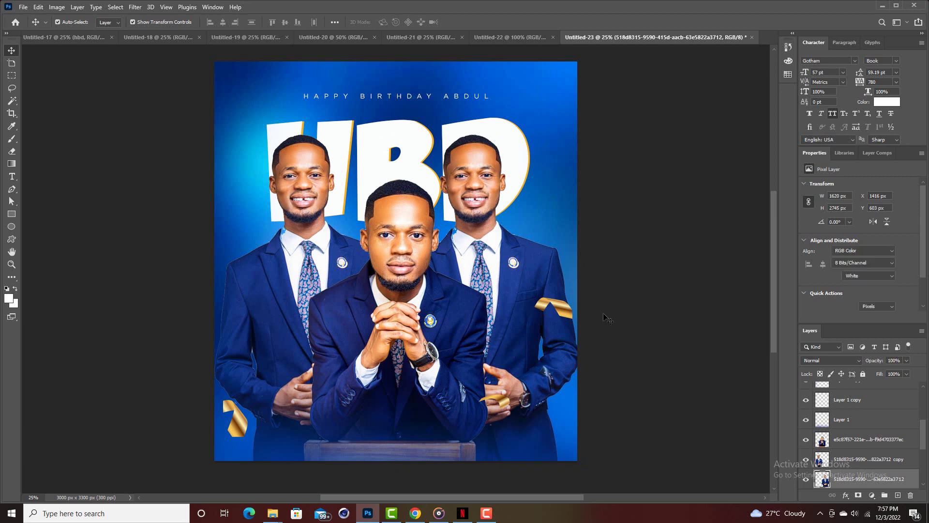
- Enlarge the lower-left ribbon to about 1496 × 1349 px, rotate it counterclockwise and place it across the flyer's lower-left corner
click(236, 422)
drag(255, 441, 370, 479)
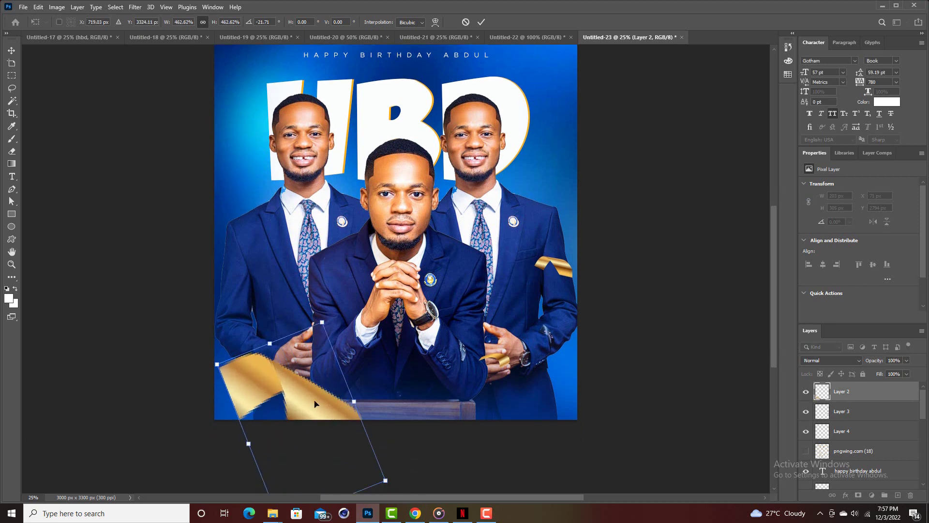
drag(306, 389, 264, 339)
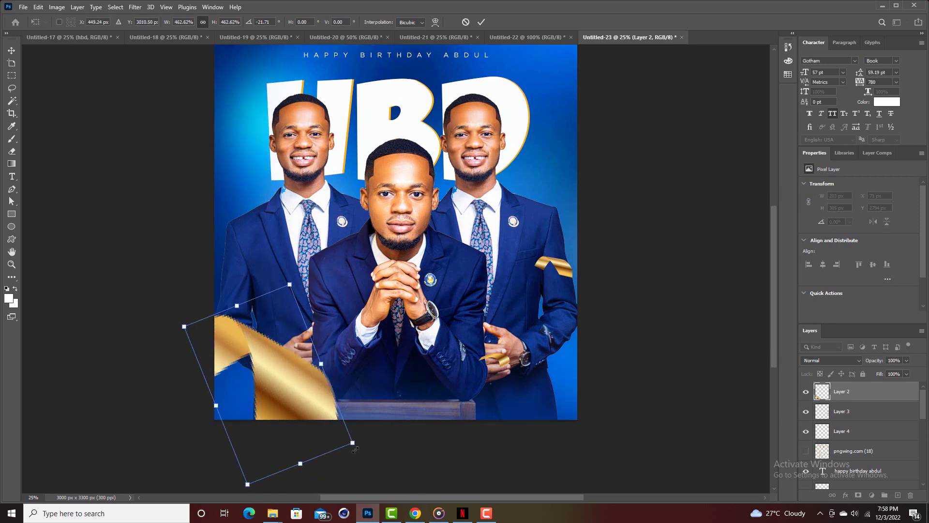
drag(375, 456, 386, 430)
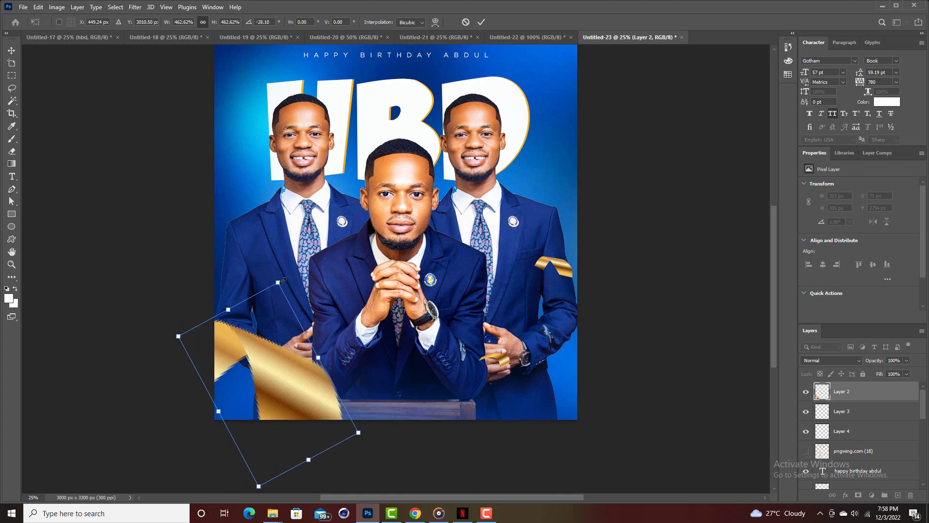
drag(283, 280, 284, 259)
drag(280, 348, 279, 354)
click(481, 22)
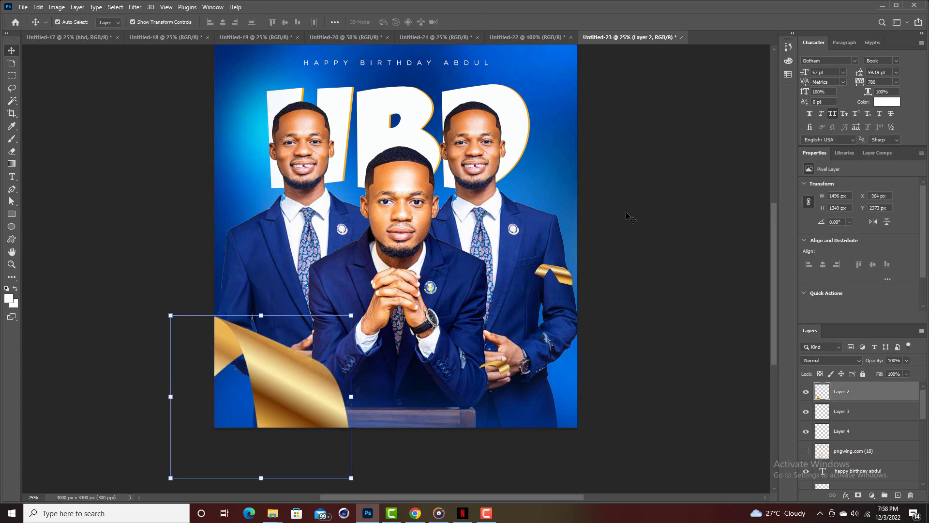
- Scale the ribbon over the right portrait's hands to 685.90%, rotate it -25.04° and place it across the flyer's lower-right corner
scroll(634, 223, up, 1)
click(643, 241)
click(506, 408)
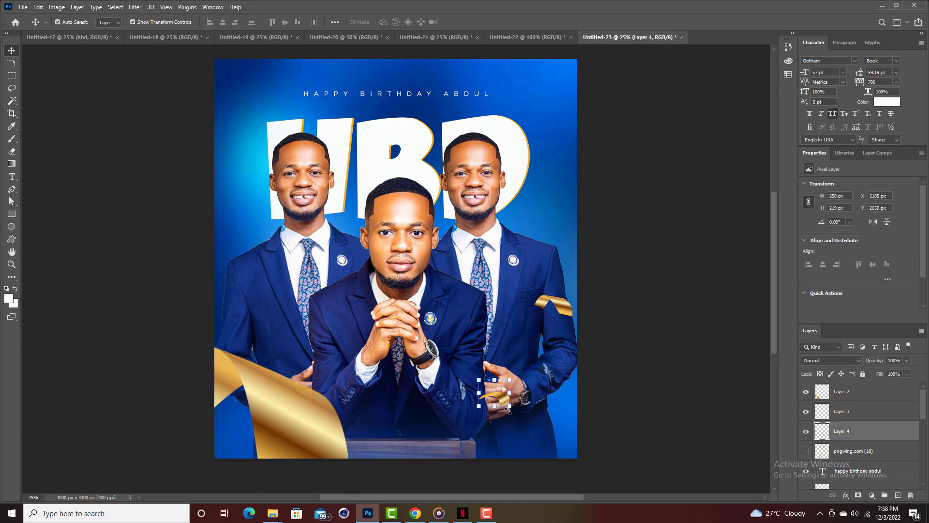
drag(512, 411, 668, 468)
drag(570, 401, 520, 422)
drag(665, 312, 624, 279)
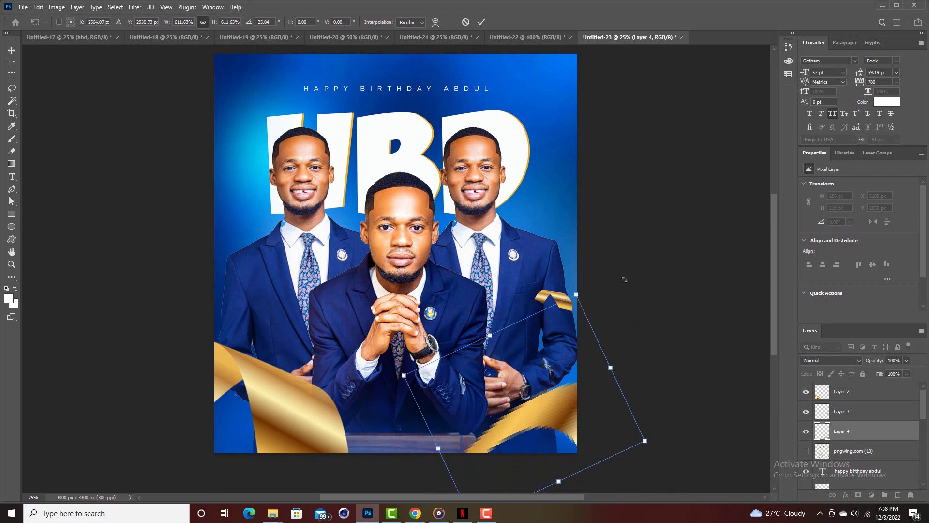
drag(566, 414, 558, 412)
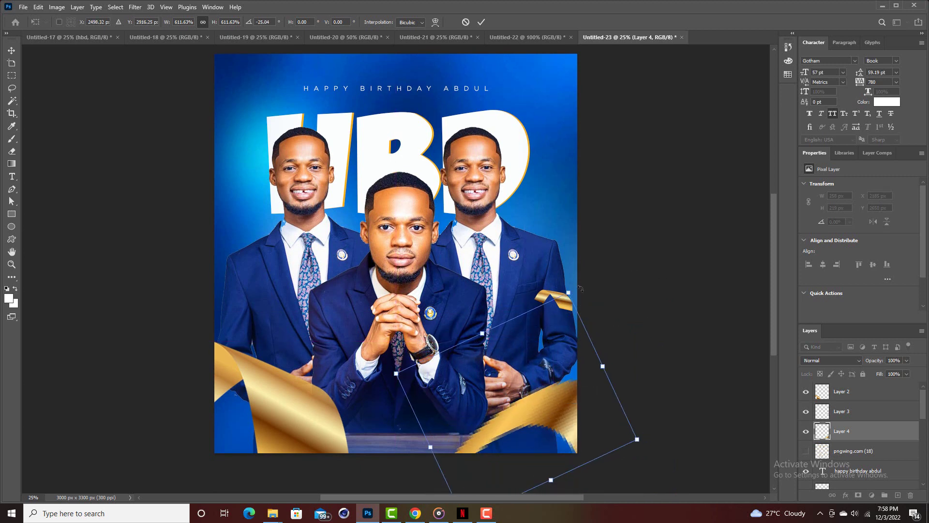
drag(568, 293, 581, 265)
drag(566, 395, 557, 400)
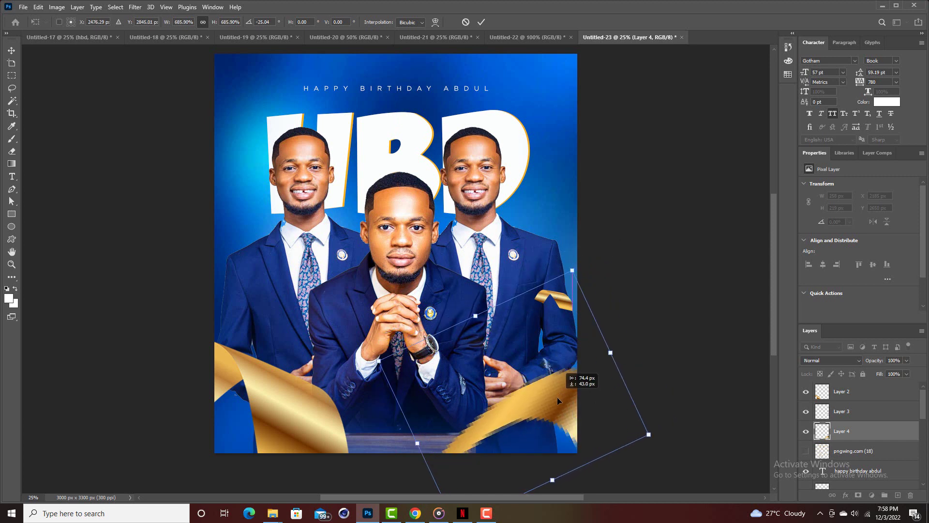
click(481, 22)
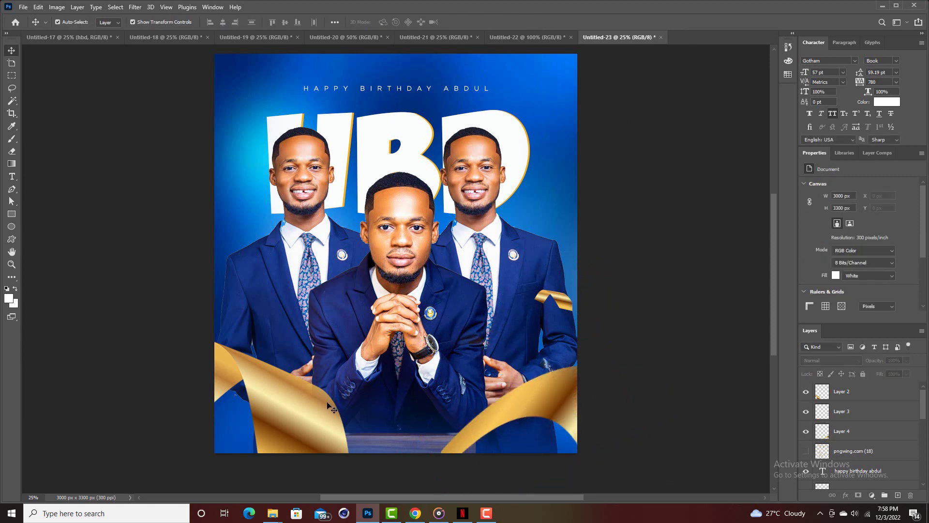
- Scale the lower-left ribbon to 91.49%, rotate it -10.51° and reposition it in the flyer's lower-left corner
drag(327, 404, 312, 416)
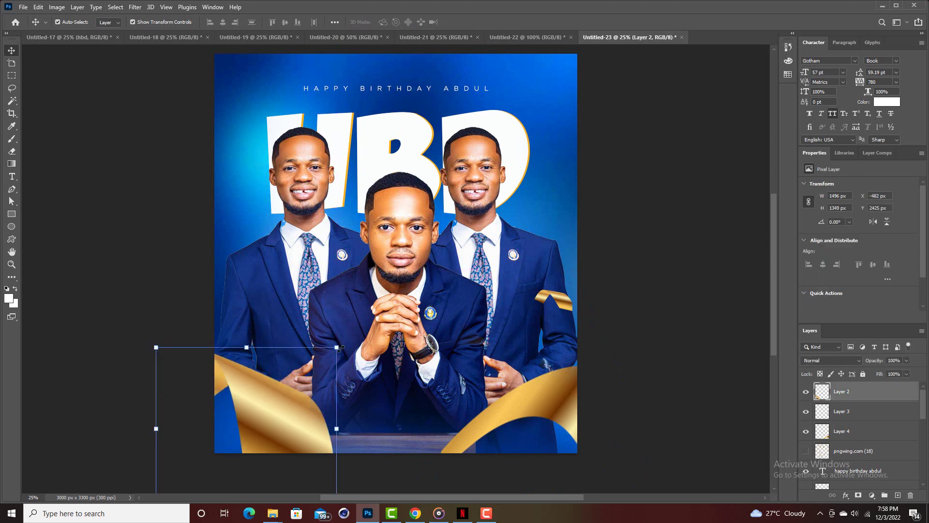
drag(337, 345, 321, 361)
drag(273, 431, 288, 414)
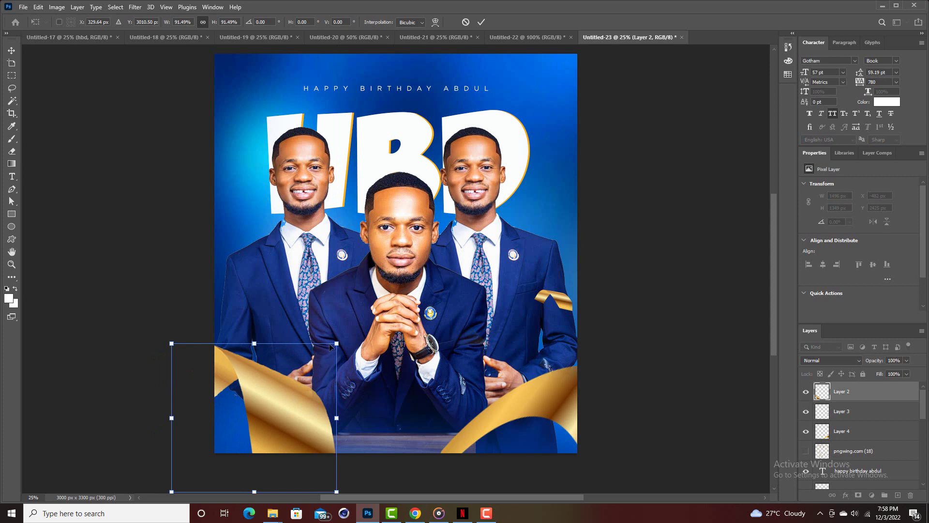
drag(347, 487, 359, 469)
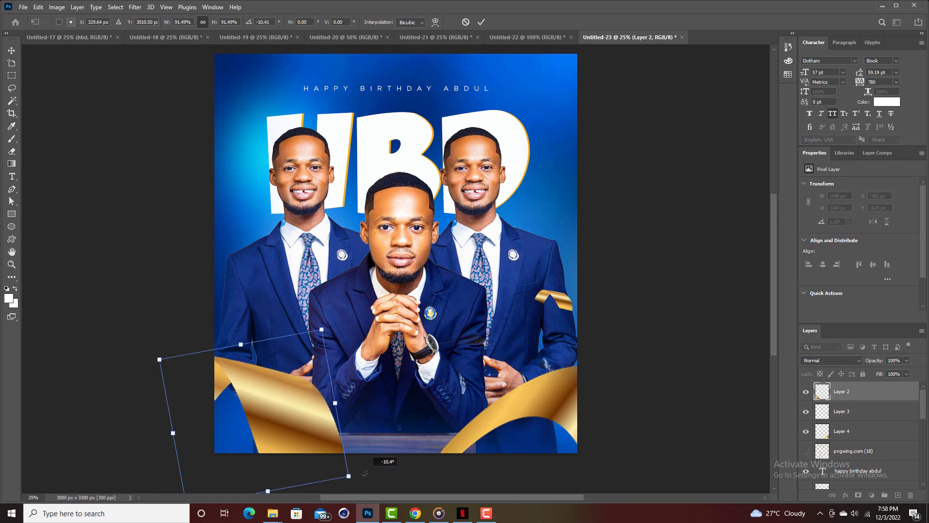
drag(307, 425, 318, 439)
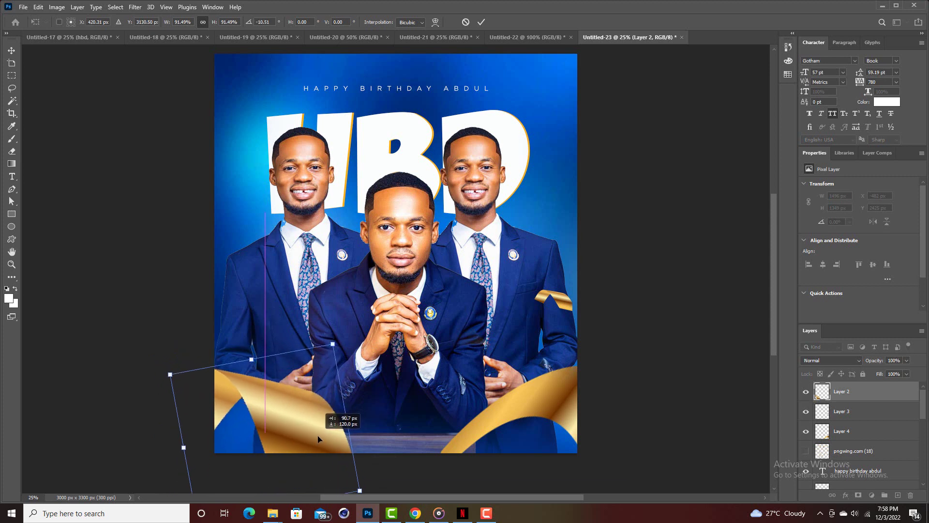
key(Return)
- Move the small ribbon up onto the right portrait's shoulder and place a duplicate beside the left portrait's shoulder
click(556, 295)
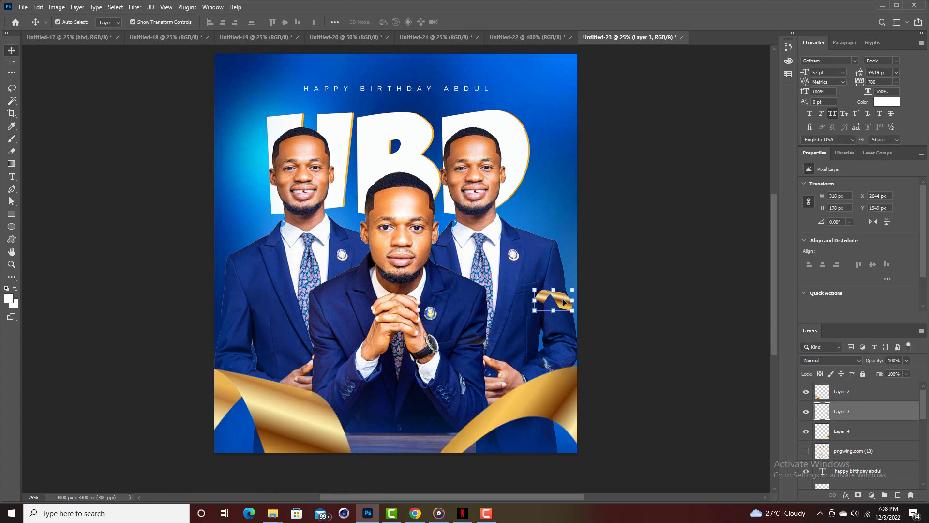
drag(563, 302, 562, 250)
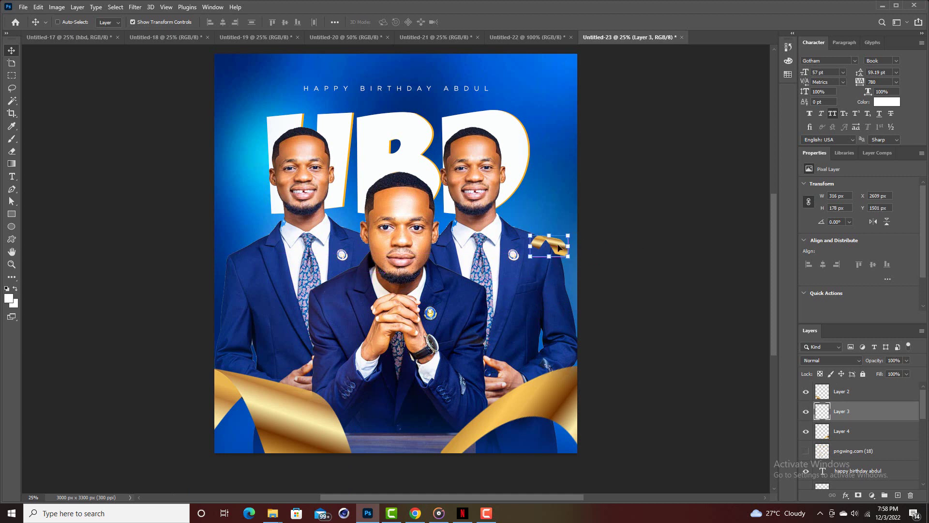
alt+drag(558, 247, 261, 226)
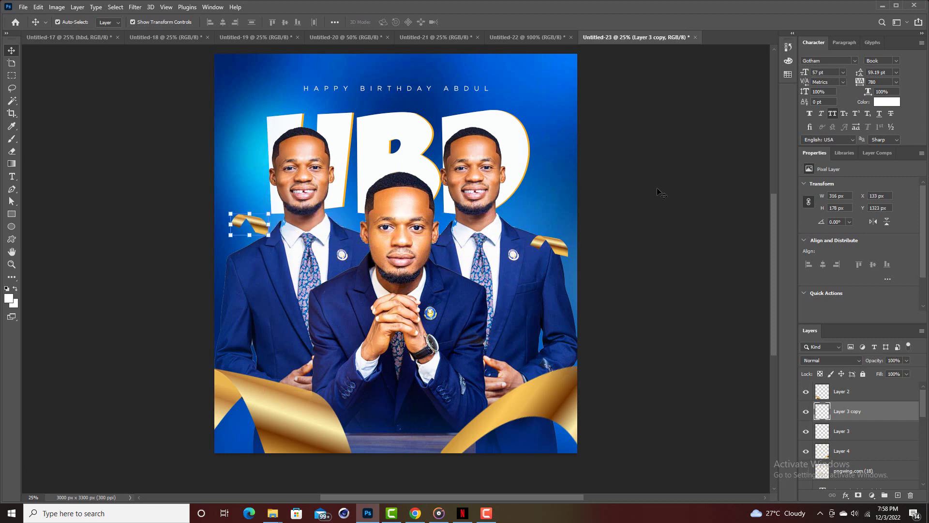
- Scale the lower-left ribbon down to 87.29% and nudge the lower-right ribbon slightly further into its corner
scroll(660, 194, up, 1)
click(264, 400)
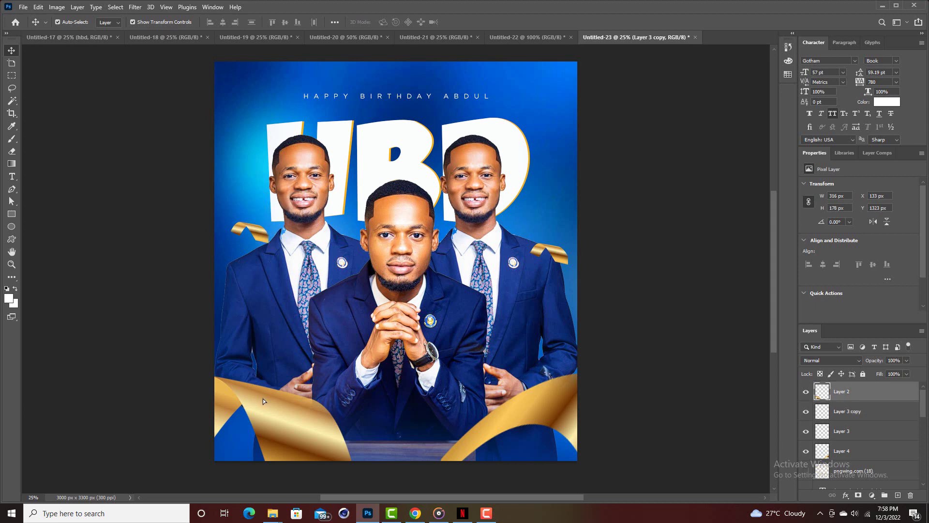
drag(357, 372, 336, 383)
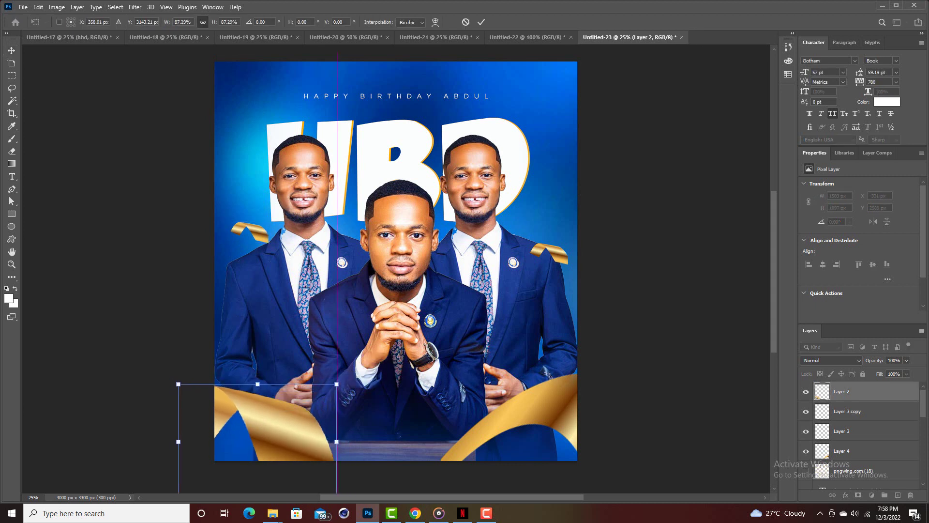
click(481, 22)
scroll(665, 144, down, 2)
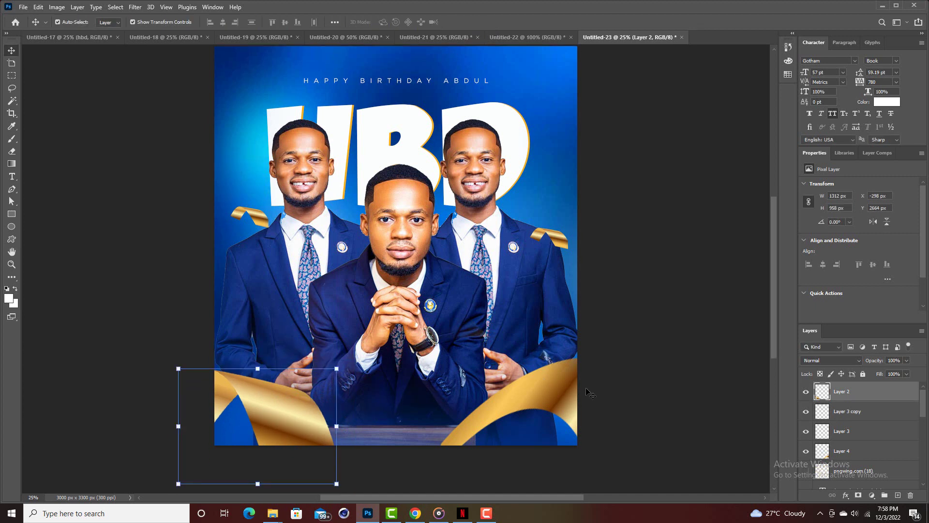
click(565, 396)
- Apply a Motion Blur to the lower-left ribbon with an angle of -12° and a distance of 39 pixels
click(300, 414)
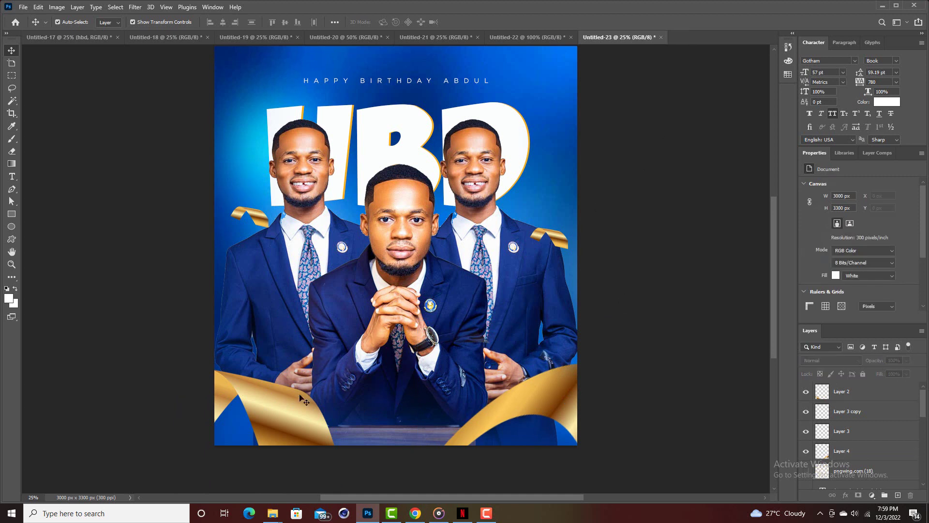
click(291, 412)
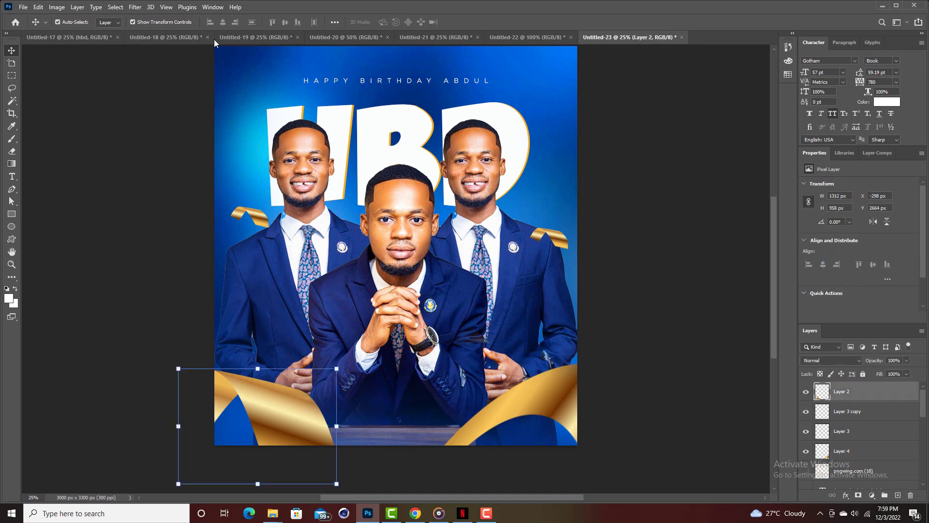
click(135, 7)
click(145, 7)
click(137, 7)
click(138, 7)
click(138, 7)
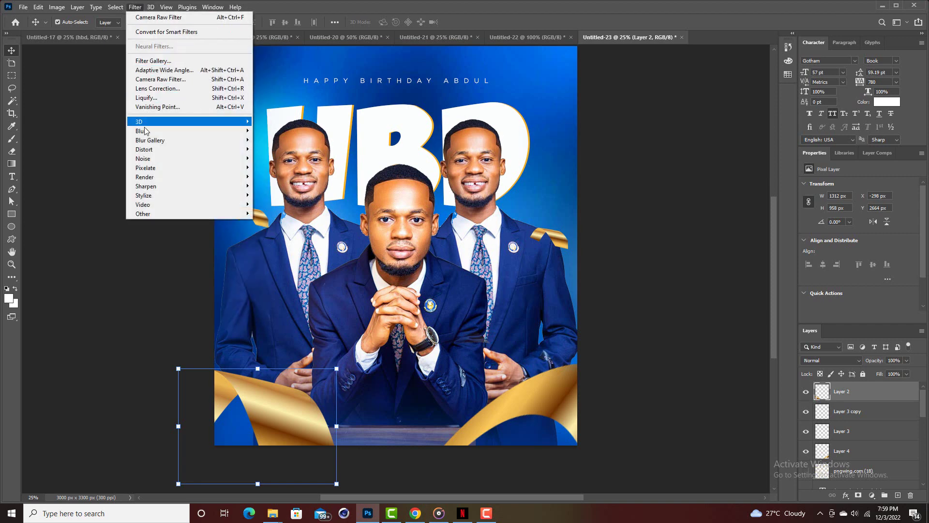
mouse_move(147, 132)
click(276, 186)
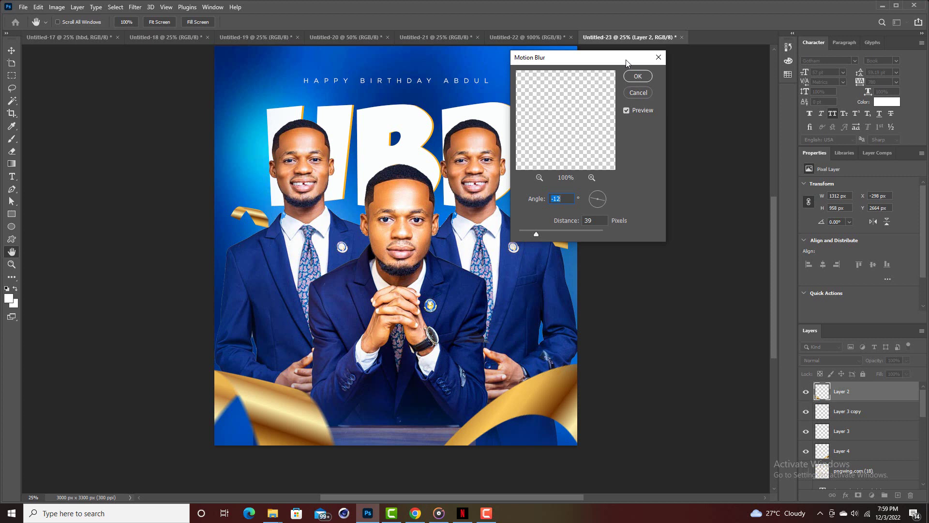
drag(627, 63, 654, 62)
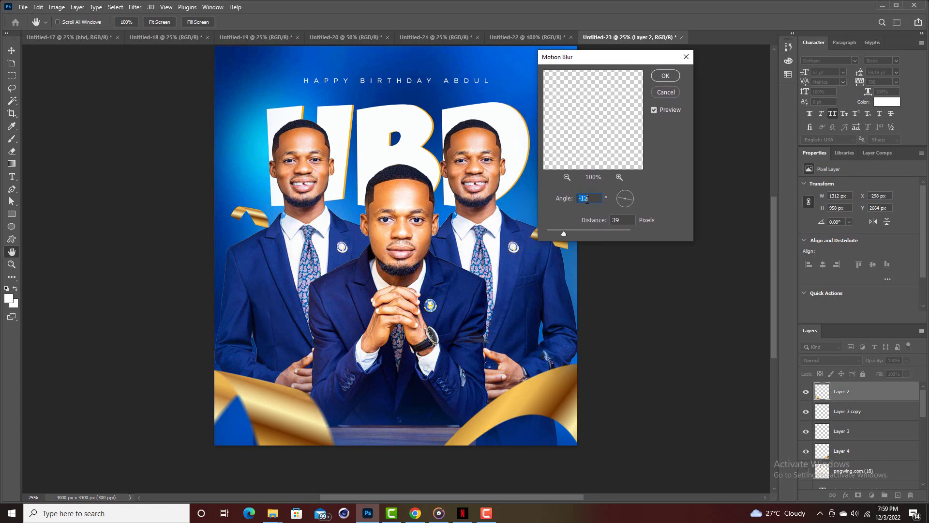
click(664, 77)
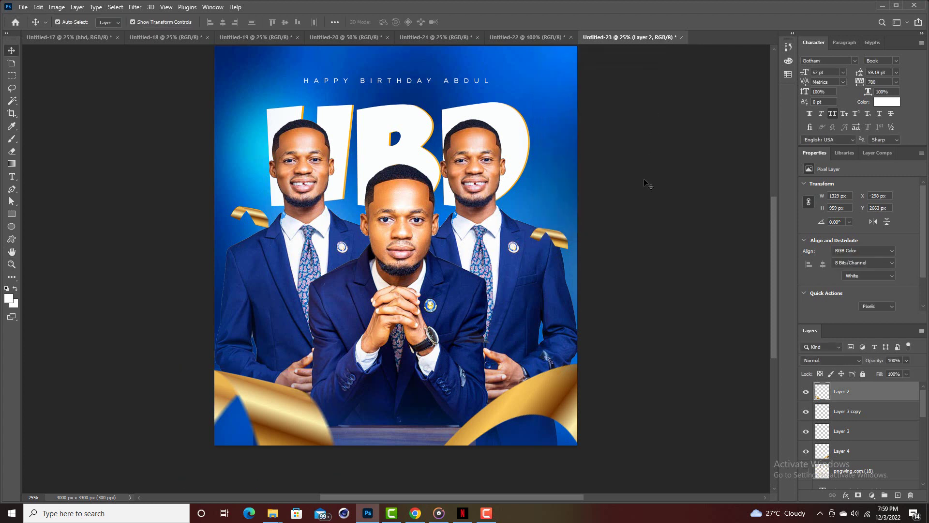
- Repeat the last Motion Blur, -12° and 39 pixels, on the large lower-right ribbon
click(535, 406)
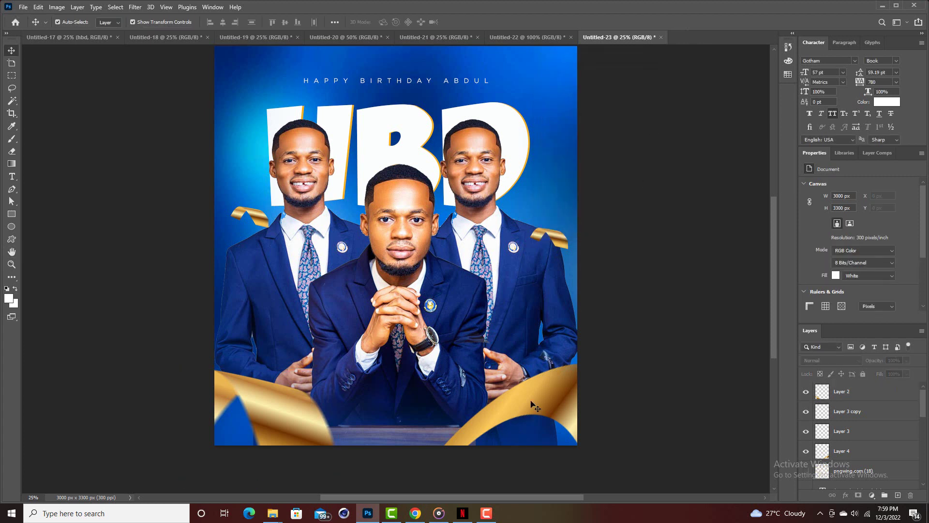
click(135, 7)
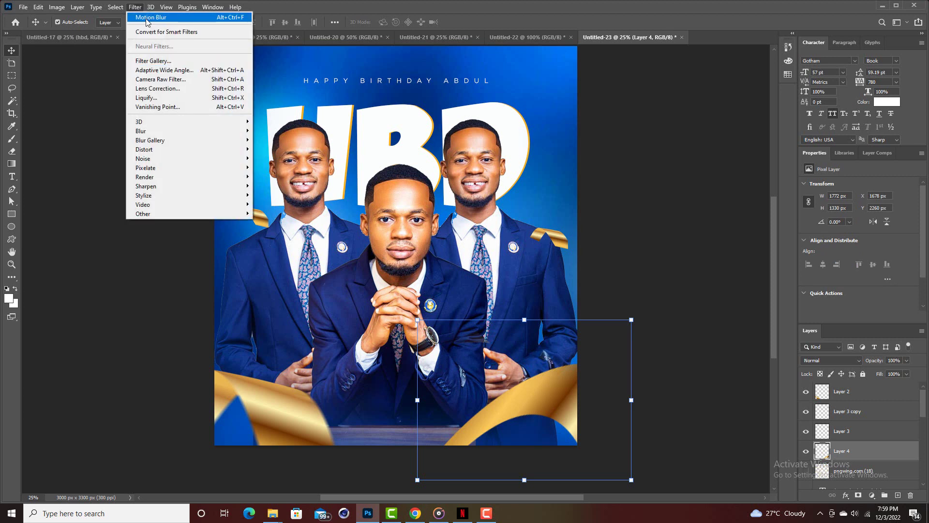
click(146, 19)
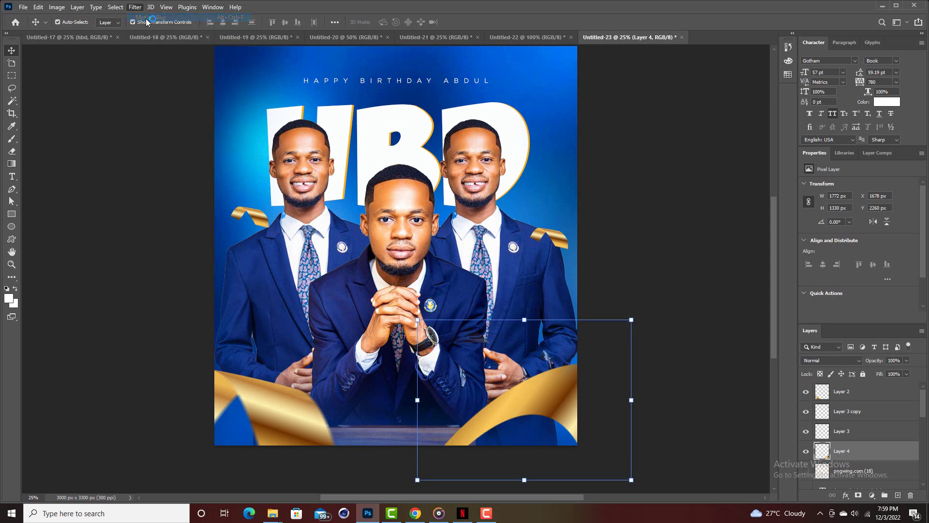
click(614, 180)
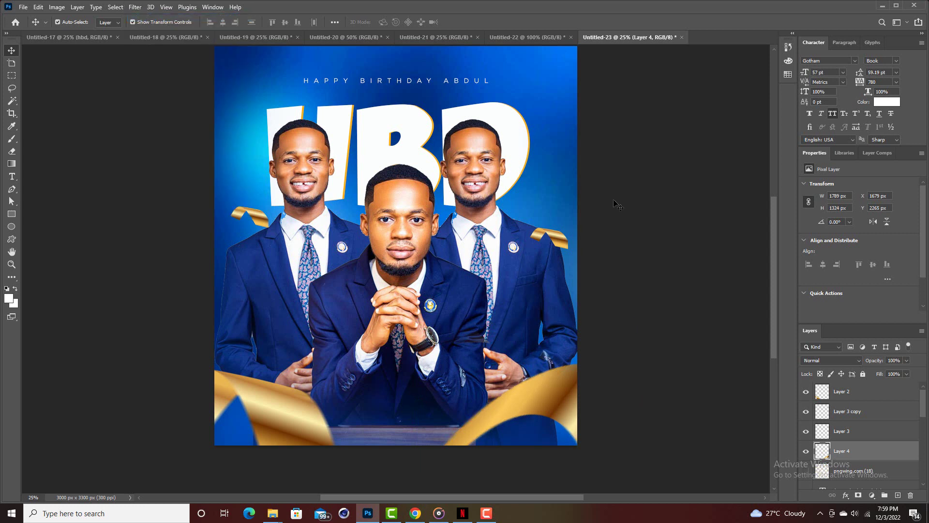
- Apply the same Motion Blur to the small ribbon on the right portrait's shoulder
click(558, 244)
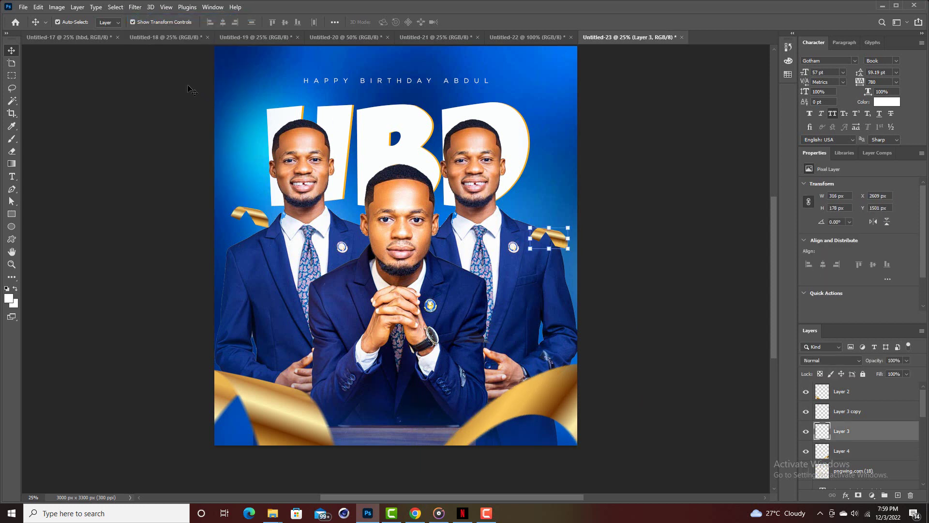
click(134, 8)
click(145, 18)
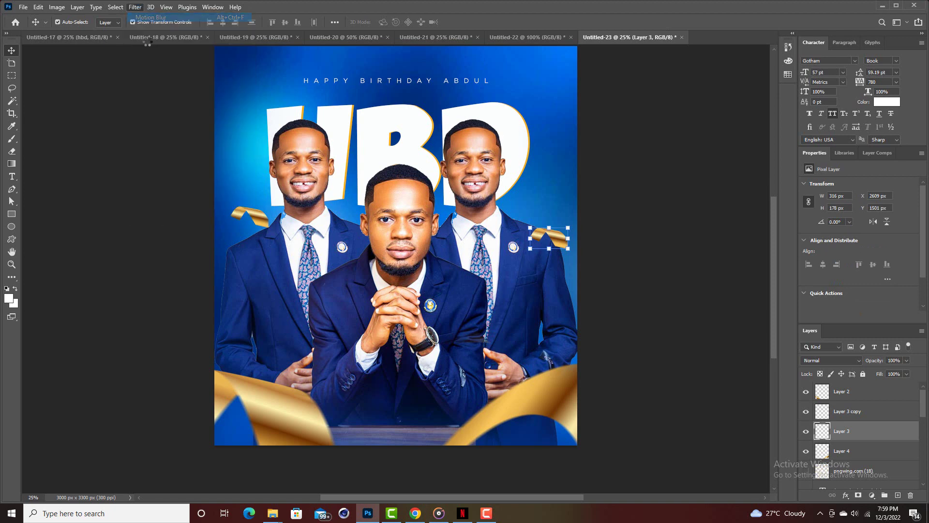
click(638, 151)
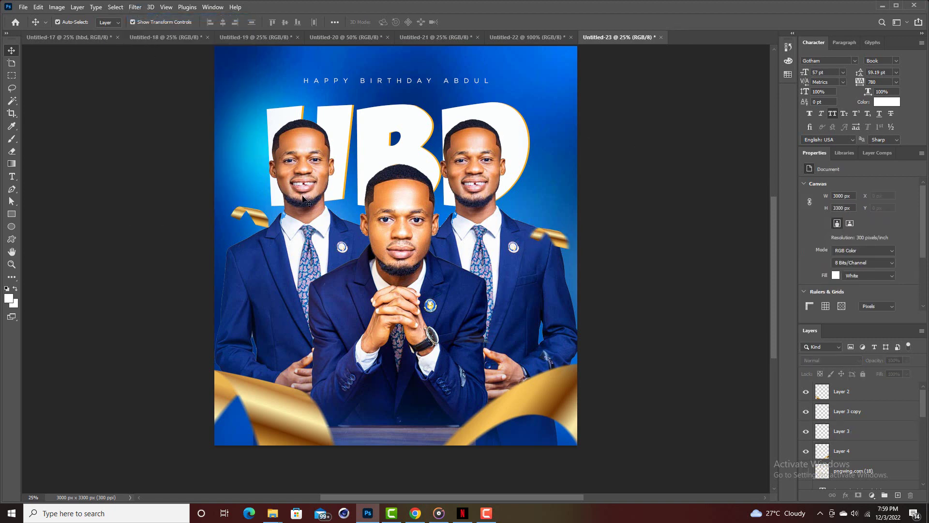
- Apply the same Motion Blur to the small ribbon copy beside the left portrait's shoulder, then deselect it
click(256, 220)
click(135, 6)
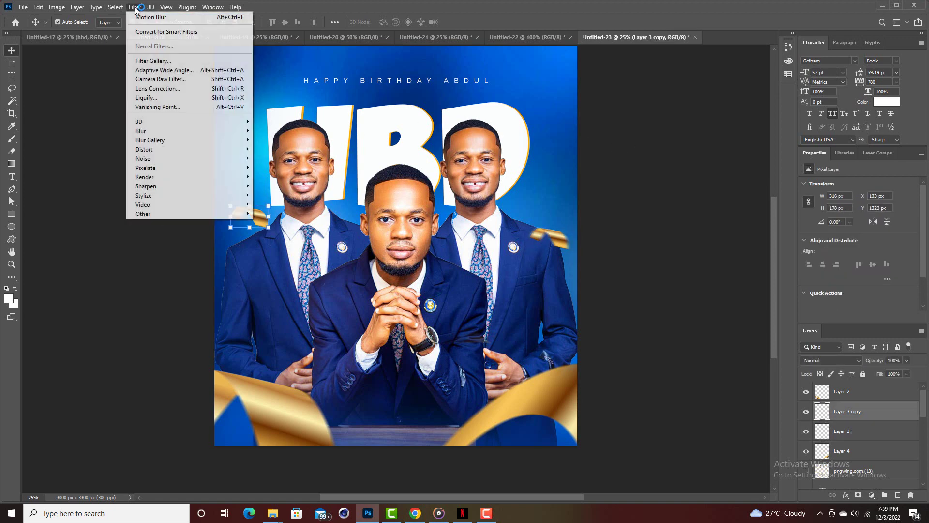
click(146, 18)
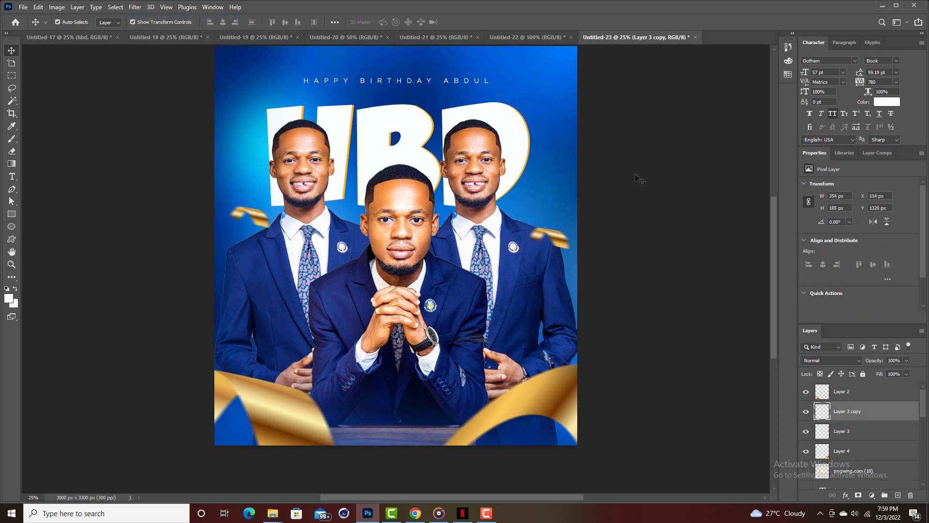
click(647, 199)
scroll(651, 202, up, 2)
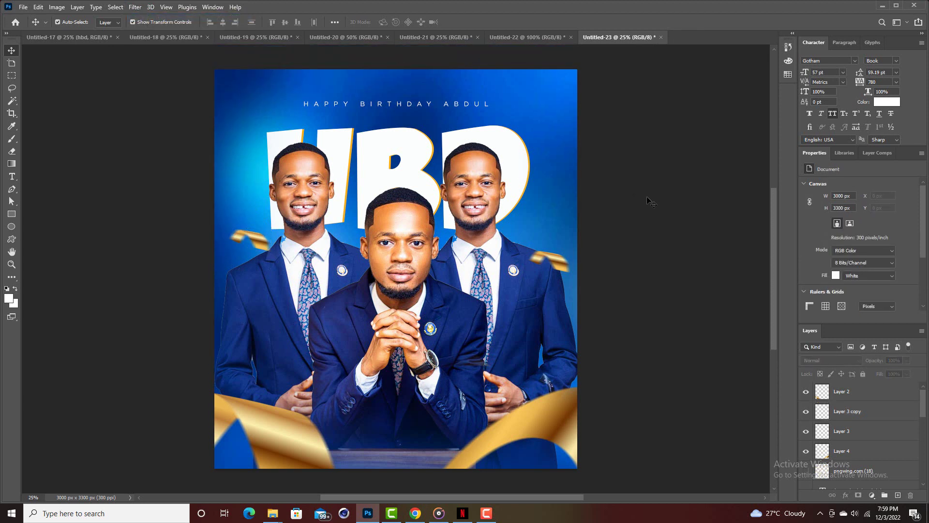